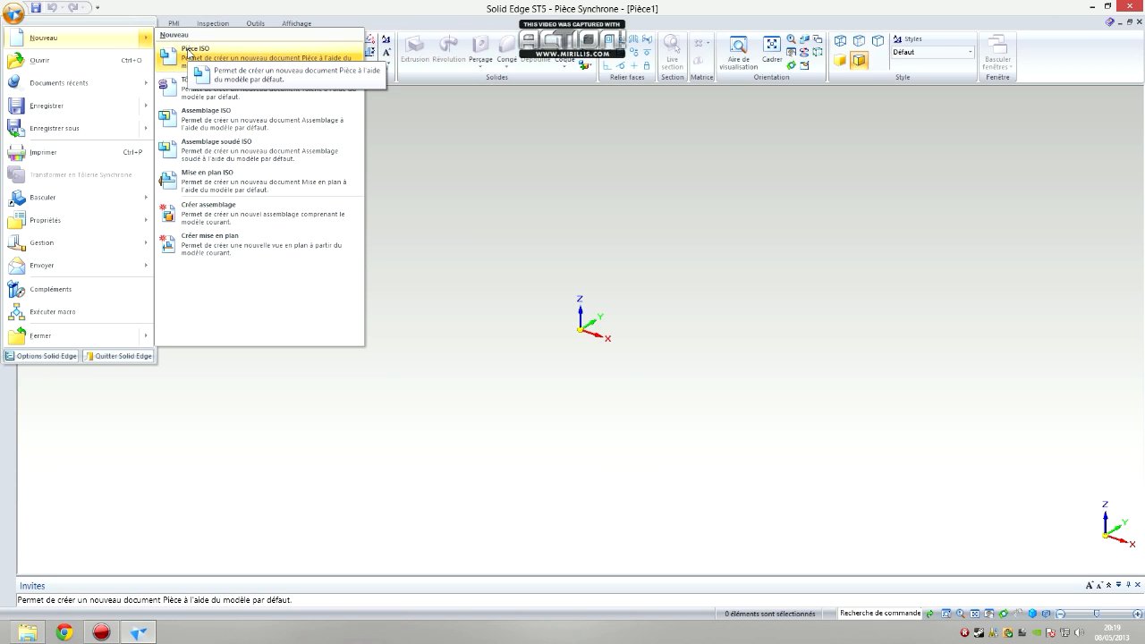
Create a new ISO part document and switch it to the ordered modelling environment
{"action": "left_click", "coordinate": [189, 54]}
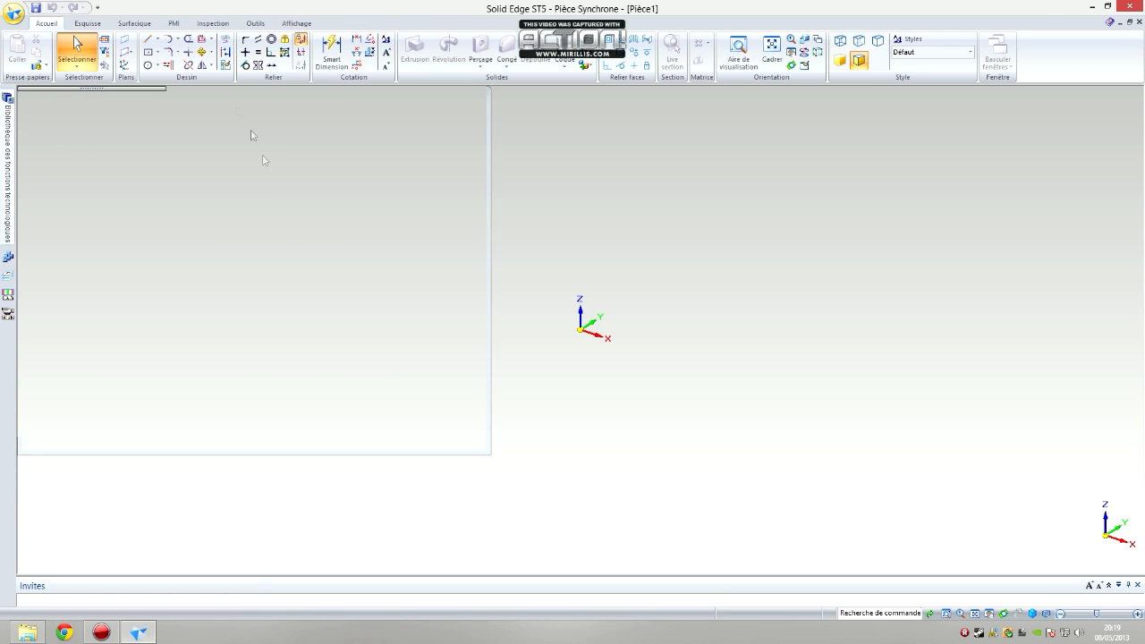
{"action": "left_click", "coordinate": [40, 119]}
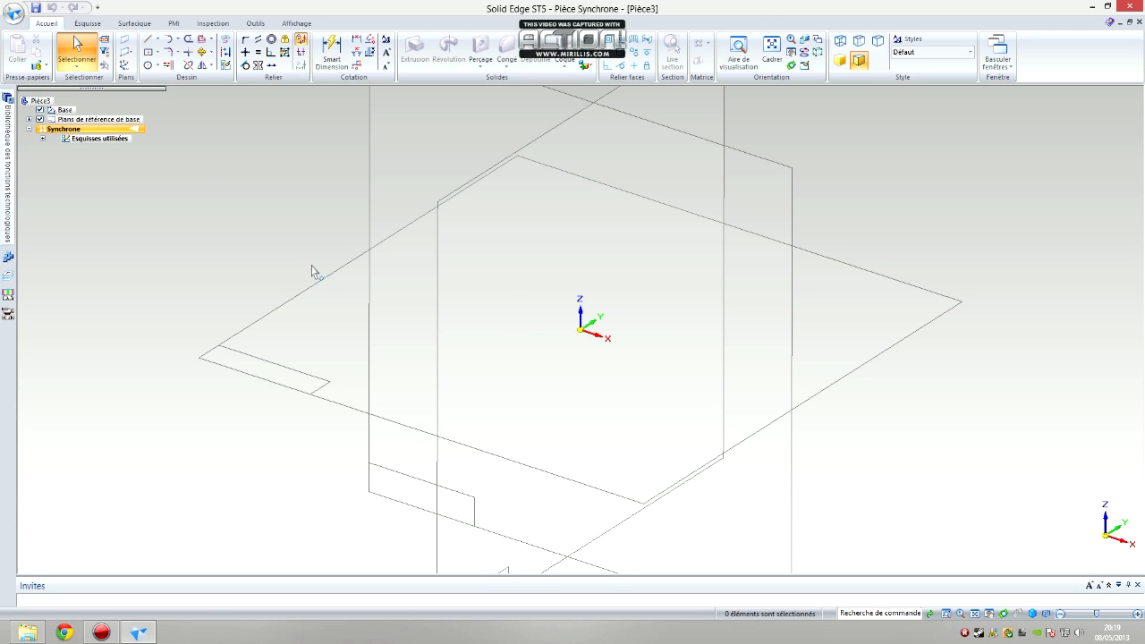
{"action": "left_click", "coordinate": [256, 24]}
{"action": "left_click", "coordinate": [31, 52]}
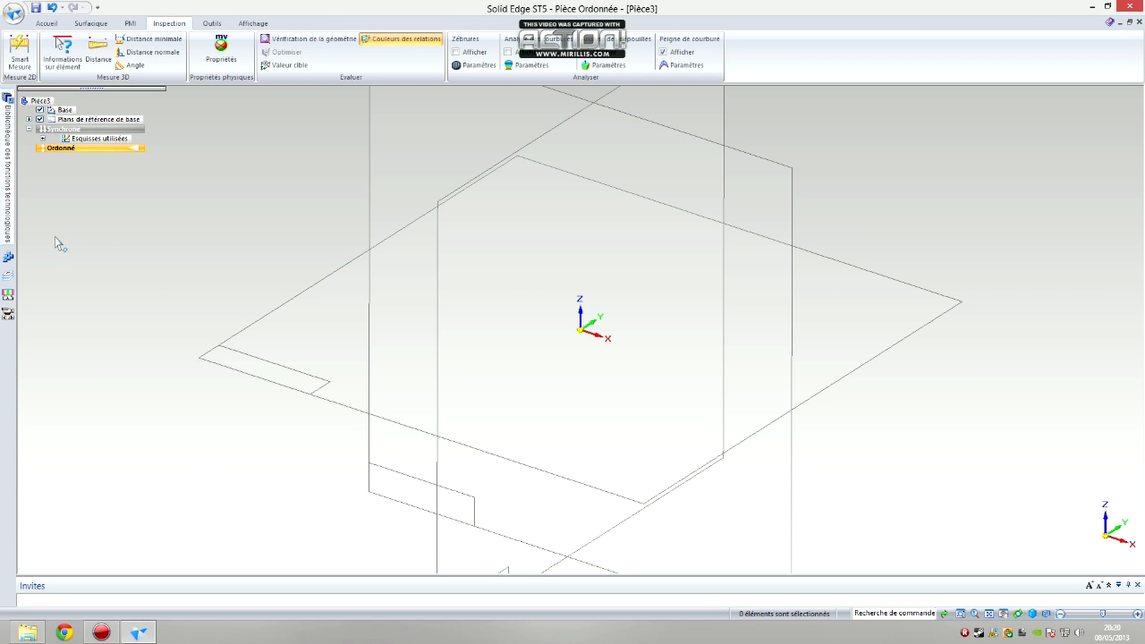
Sketch on the horizontal XY plane a horizontal line about 91 mm long with a short vertical line rising from each end
{"action": "left_click", "coordinate": [46, 24]}
{"action": "left_click", "coordinate": [152, 59]}
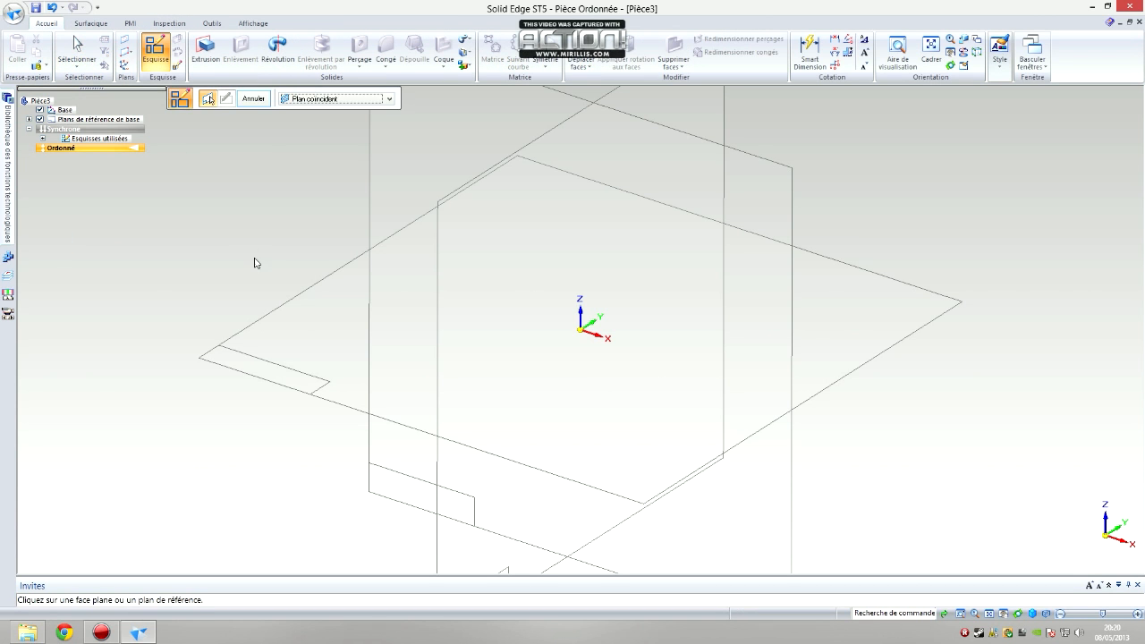
{"action": "left_click", "coordinate": [318, 314]}
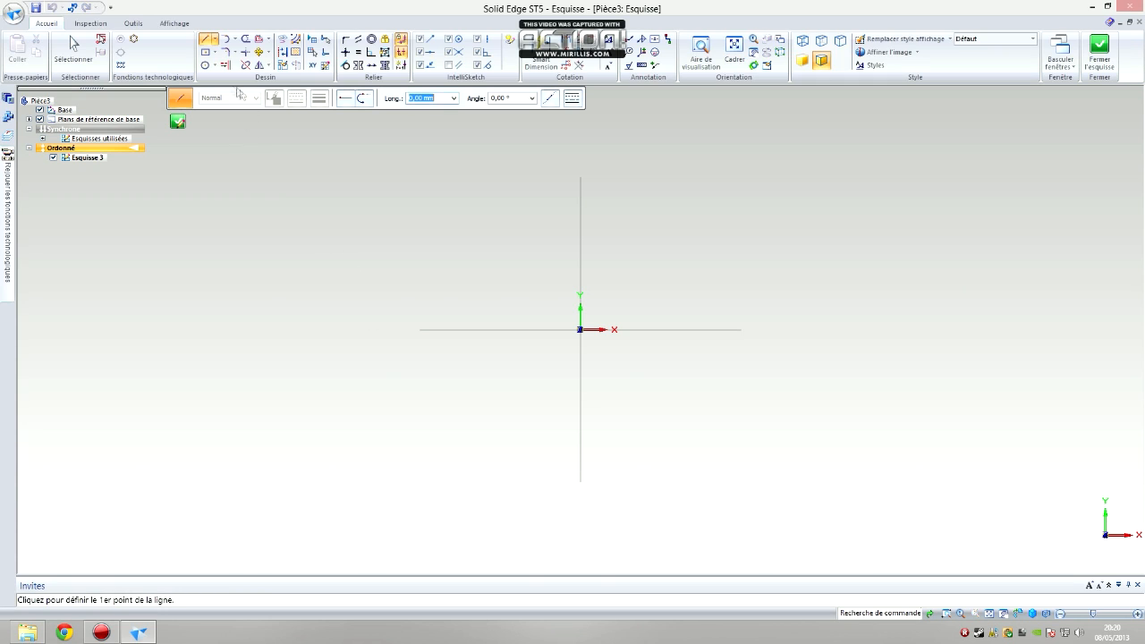
{"action": "left_click", "coordinate": [457, 241]}
{"action": "double_click", "coordinate": [714, 242]}
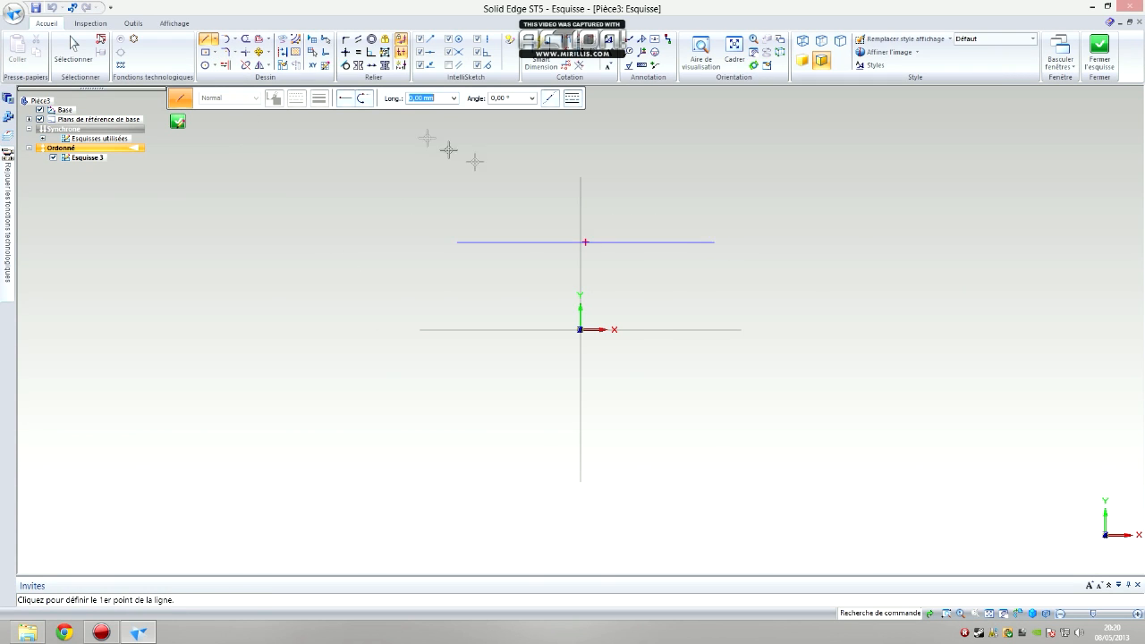
{"action": "left_click", "coordinate": [457, 241]}
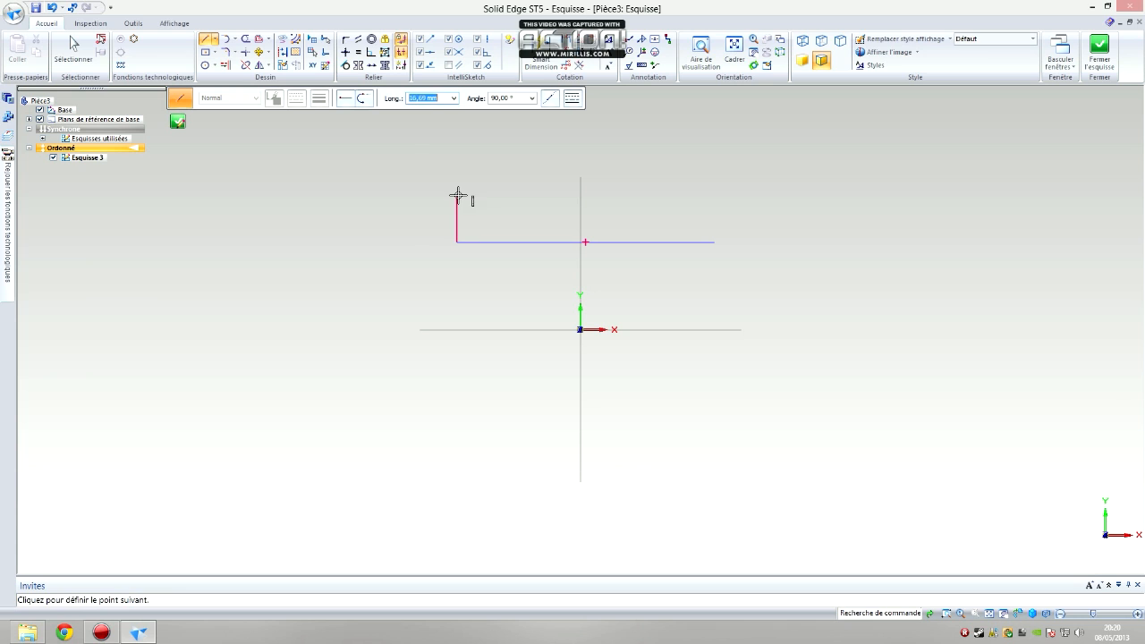
{"action": "left_click", "coordinate": [714, 242]}
{"action": "double_click", "coordinate": [714, 195]}
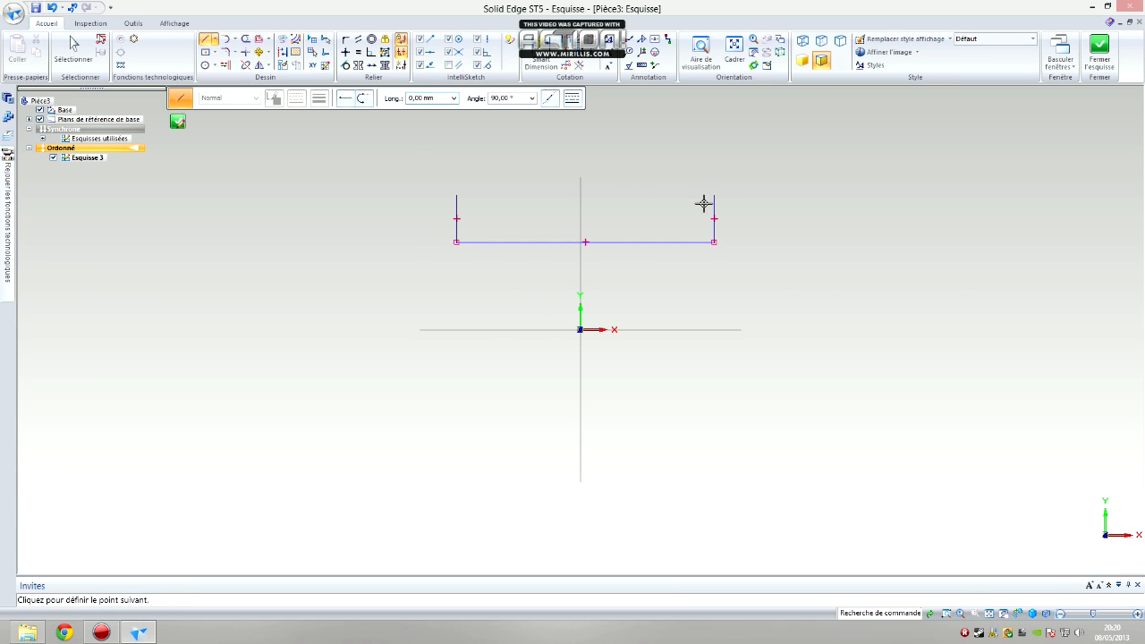
Dimension the horizontal line to 80 mm and the vertical line at its negative-X end to 15 mm
{"action": "left_click", "coordinate": [541, 59]}
{"action": "left_click", "coordinate": [558, 237]}
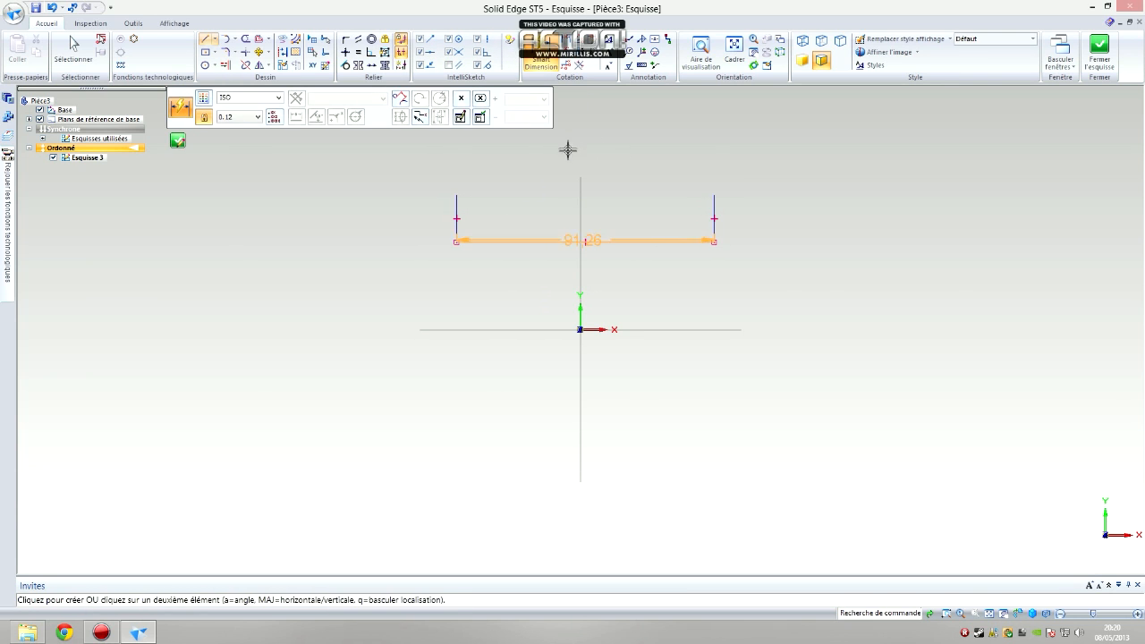
{"action": "left_click", "coordinate": [573, 133]}
{"action": "type", "text": "850"}
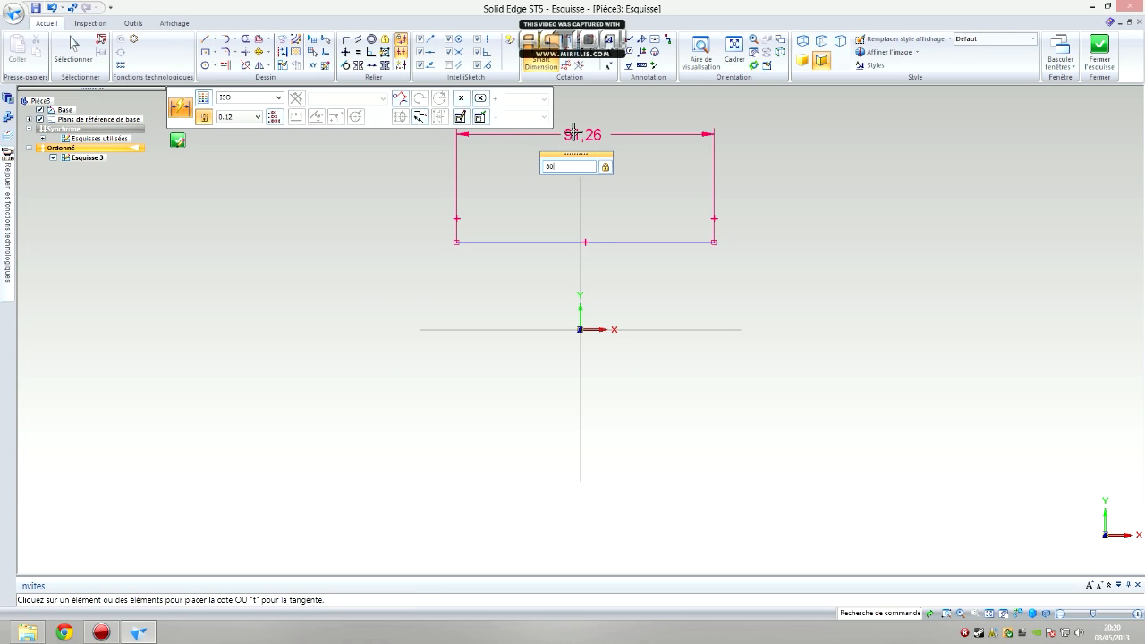
{"action": "key", "text": "Return"}
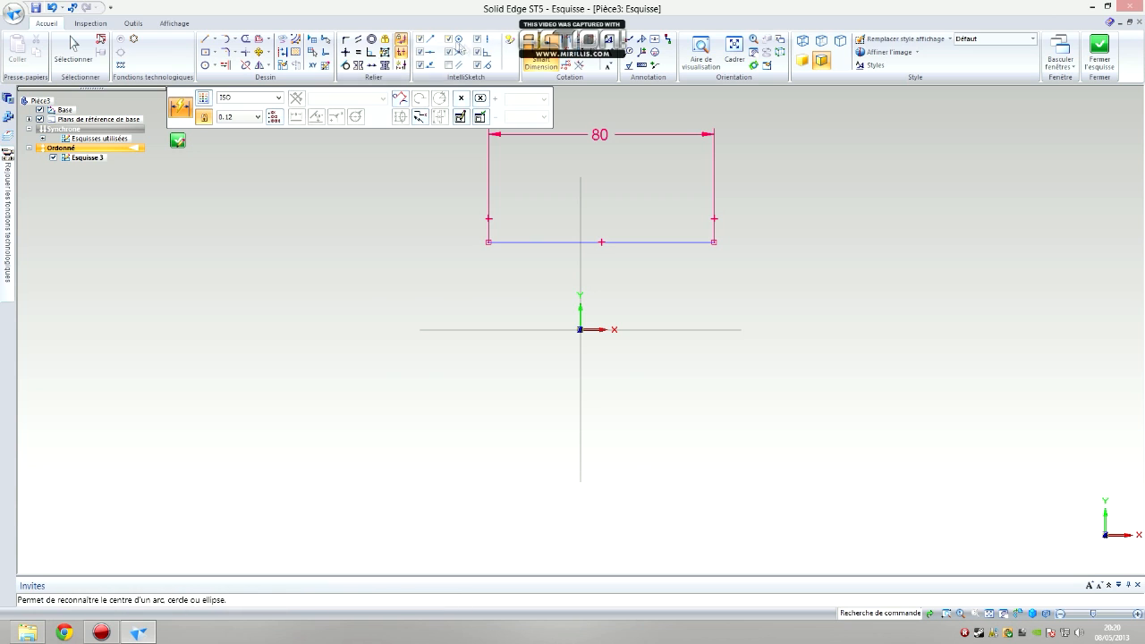
{"action": "left_click", "coordinate": [489, 210]}
{"action": "left_click", "coordinate": [461, 215]}
{"action": "type", "text": "16"}
{"action": "key", "text": "Return"}
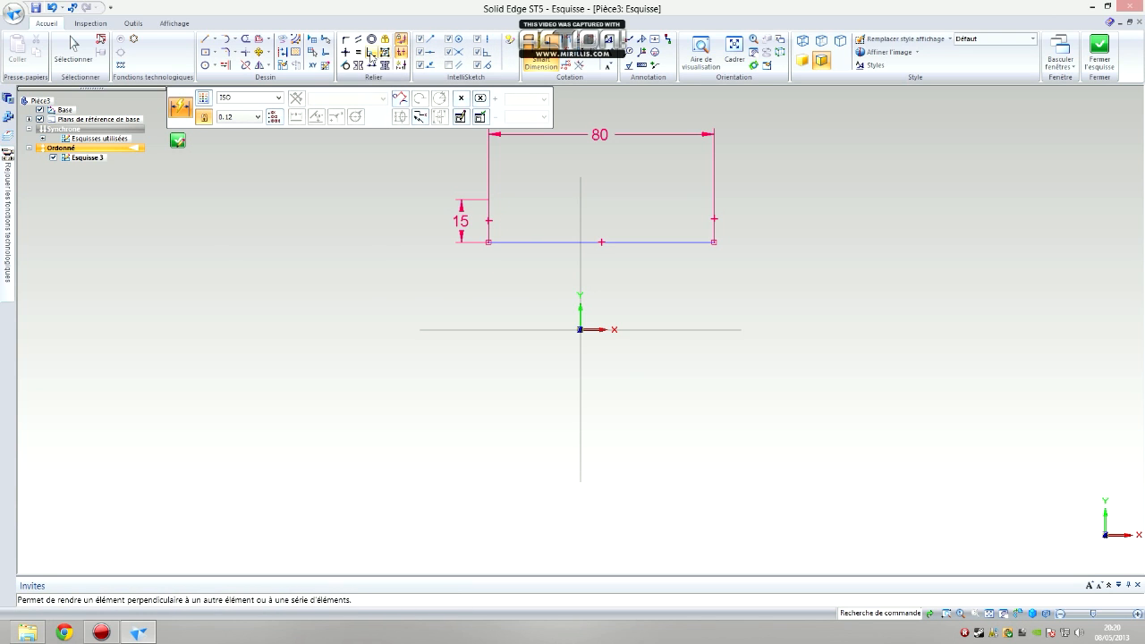
Make the two vertical end lines equal in length
{"action": "left_click", "coordinate": [358, 52]}
{"action": "left_click", "coordinate": [491, 207]}
{"action": "left_click", "coordinate": [714, 214]}
Connect the midpoint of the 80 mm line to the sketch origin and finish the sketch
{"action": "left_click", "coordinate": [346, 39]}
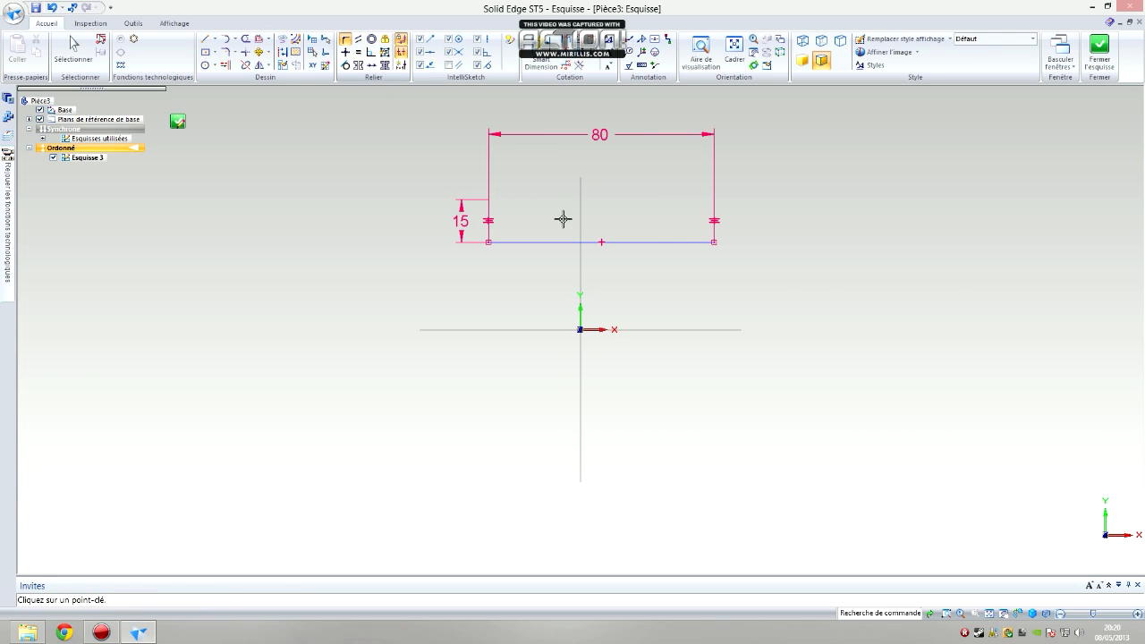
{"action": "left_click", "coordinate": [602, 241]}
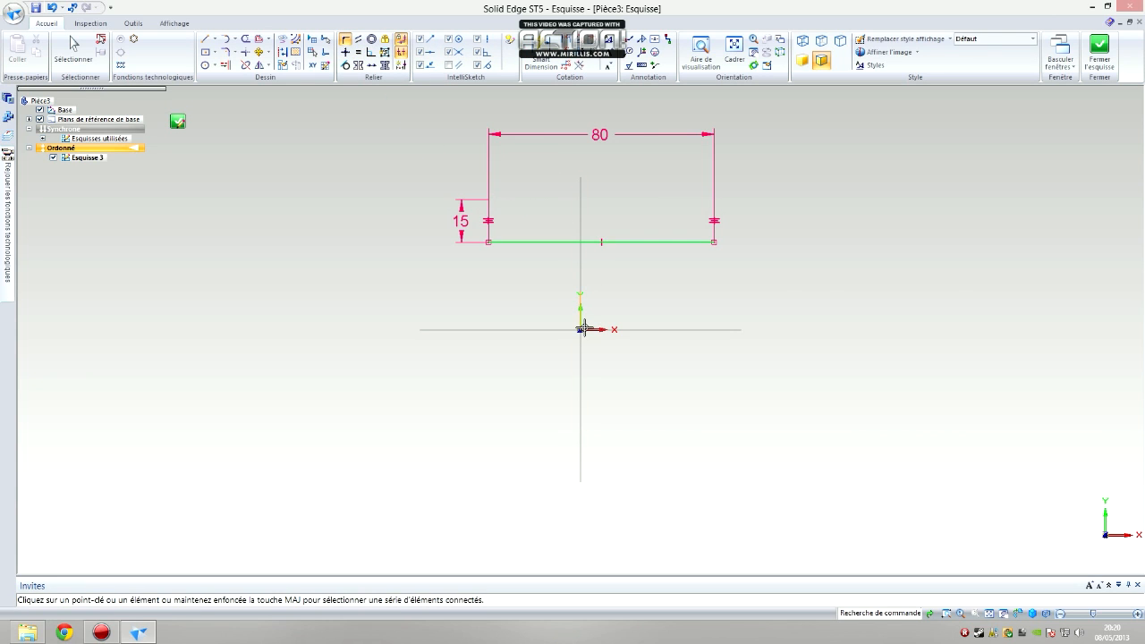
{"action": "left_click", "coordinate": [580, 328]}
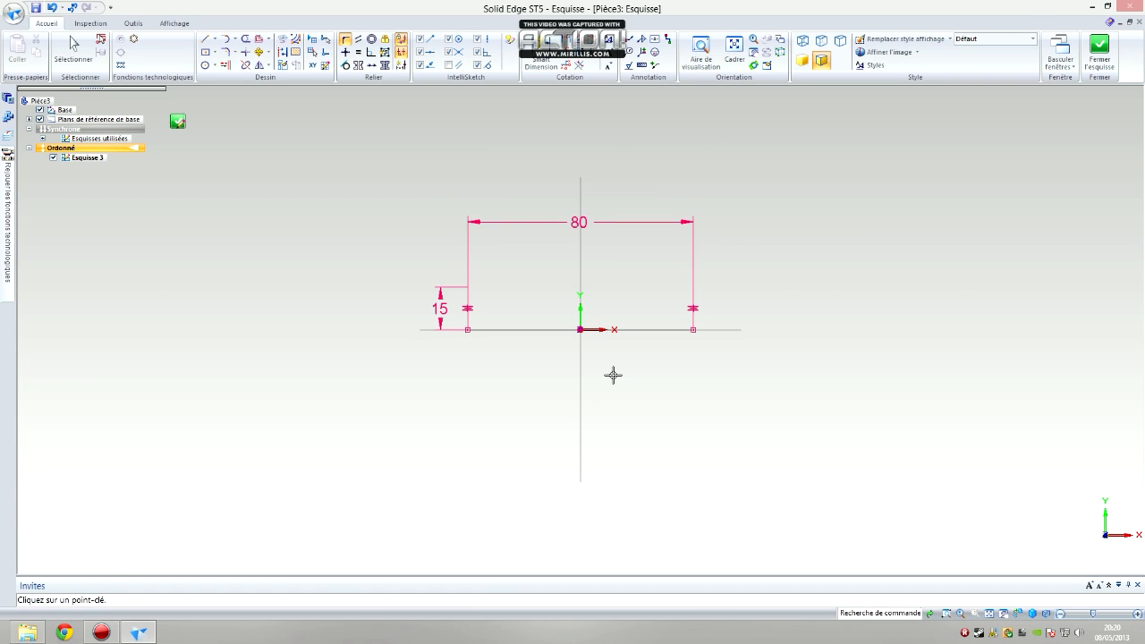
{"action": "left_click", "coordinate": [1099, 50]}
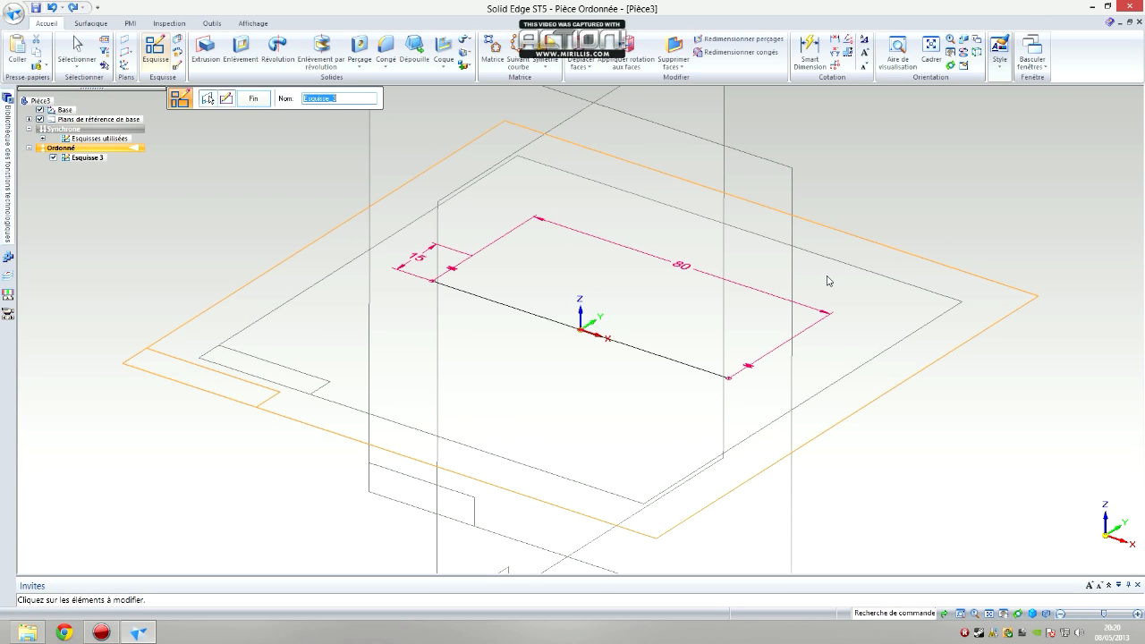
{"action": "left_click", "coordinate": [257, 99]}
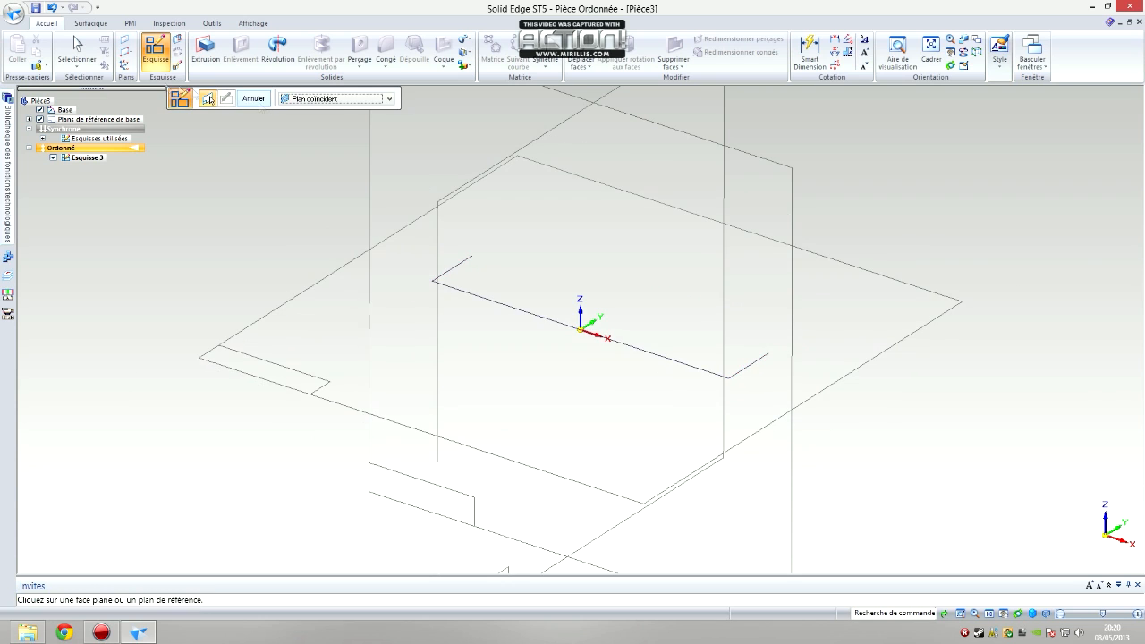
Create a geometry-based coordinate system at the negative-X end of the 80 mm line, with X along it and Y along the short line
{"action": "left_click", "coordinate": [122, 64]}
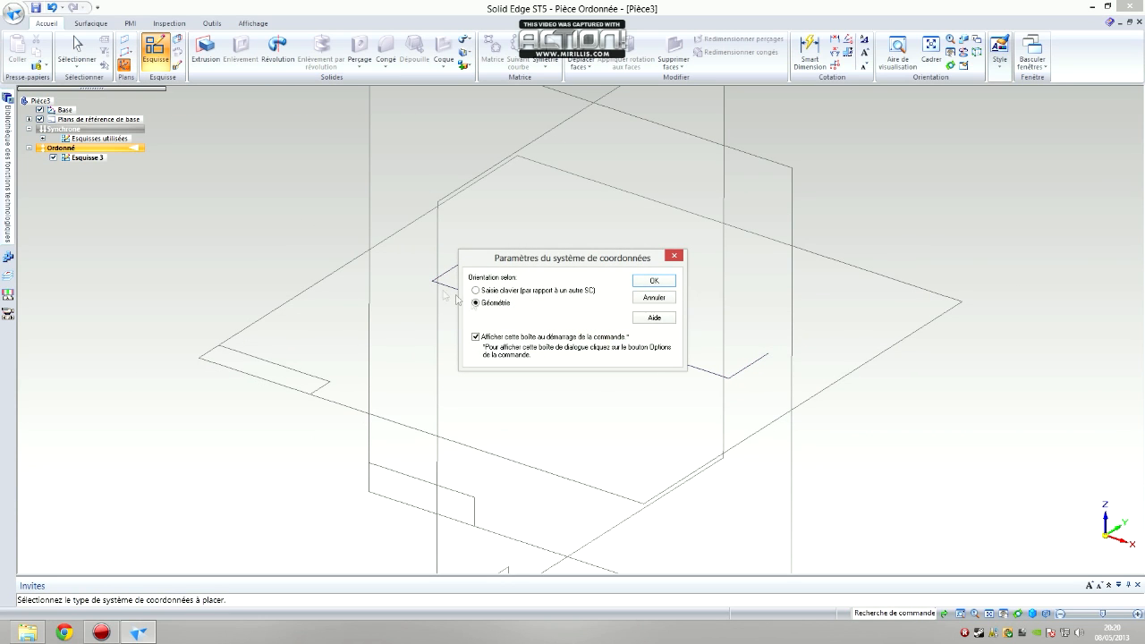
{"action": "left_click", "coordinate": [654, 282]}
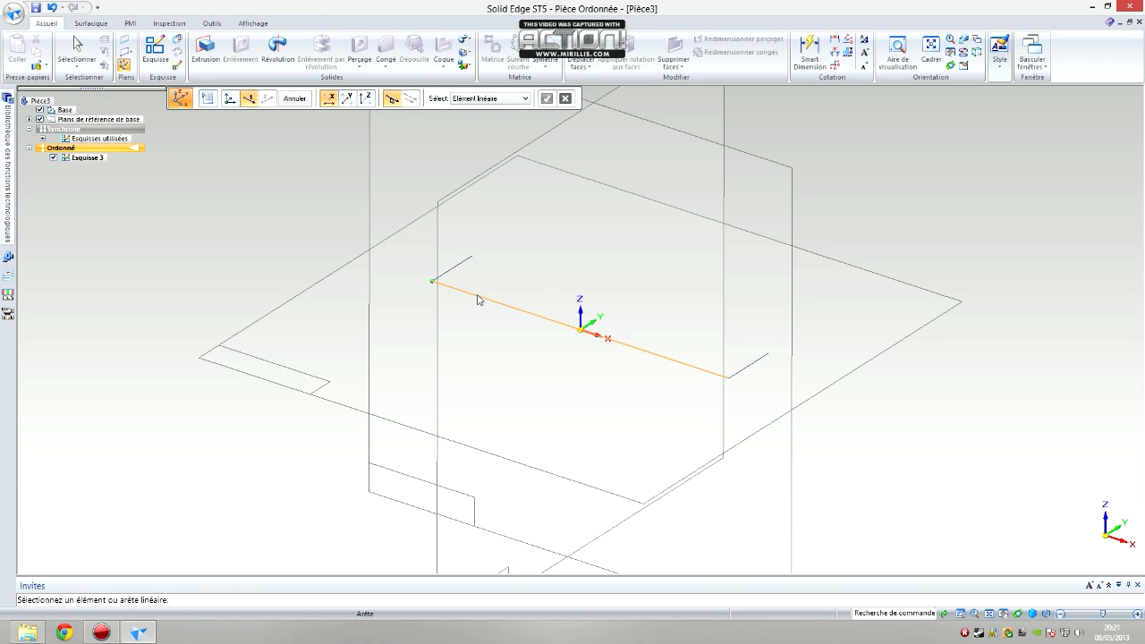
{"action": "left_click", "coordinate": [572, 327]}
{"action": "left_click", "coordinate": [547, 98]}
{"action": "left_click", "coordinate": [489, 284]}
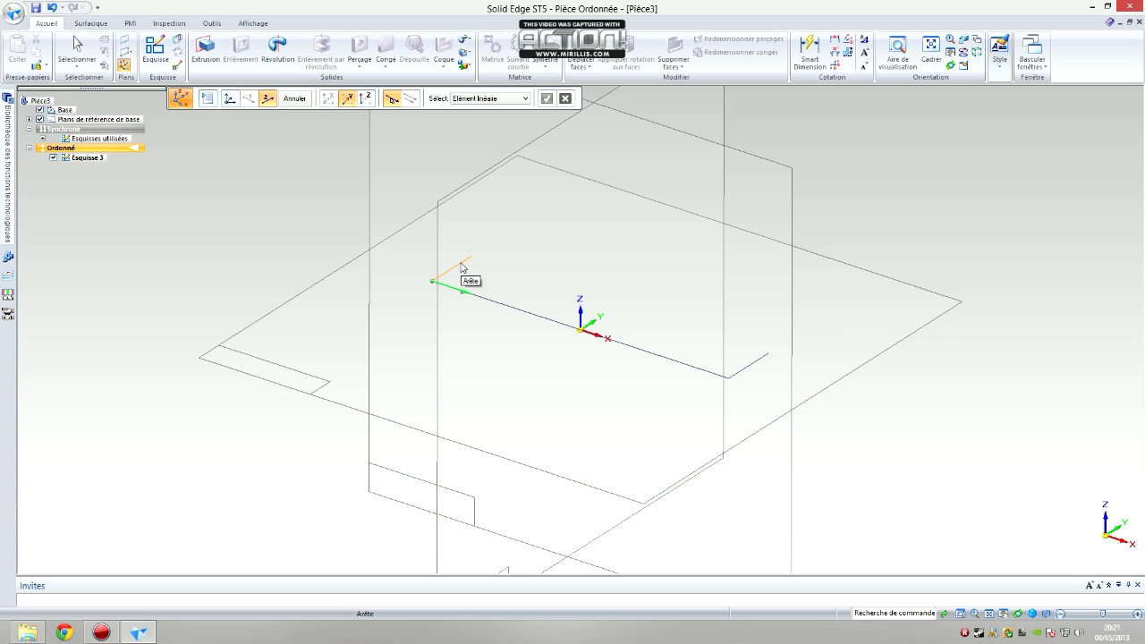
{"action": "left_click", "coordinate": [463, 268]}
{"action": "left_click", "coordinate": [546, 99]}
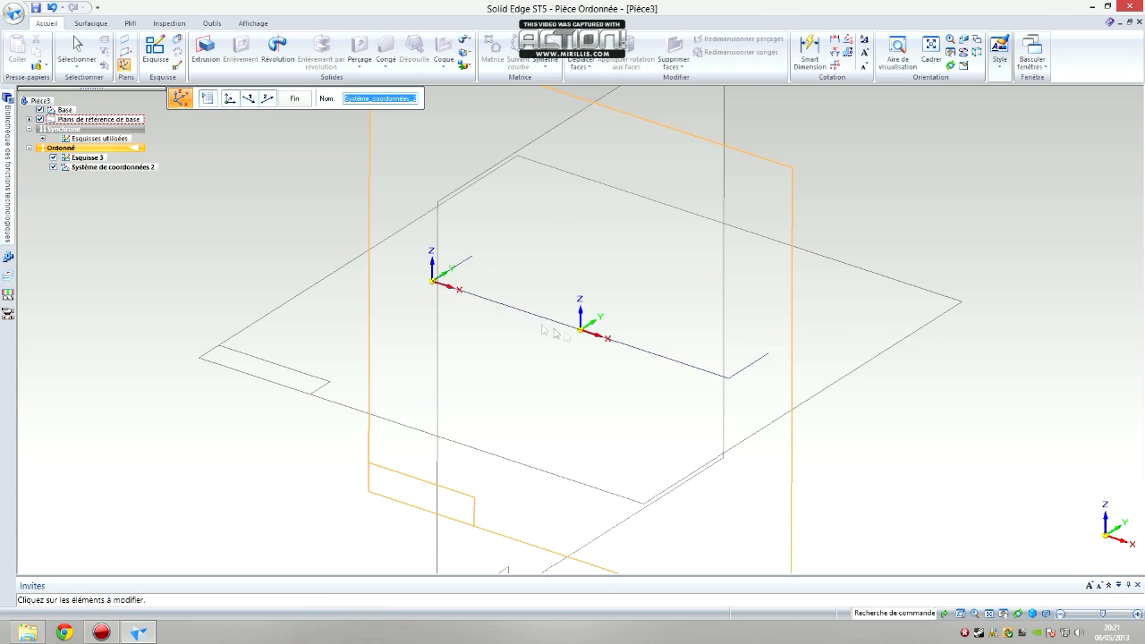
{"action": "left_click", "coordinate": [295, 98]}
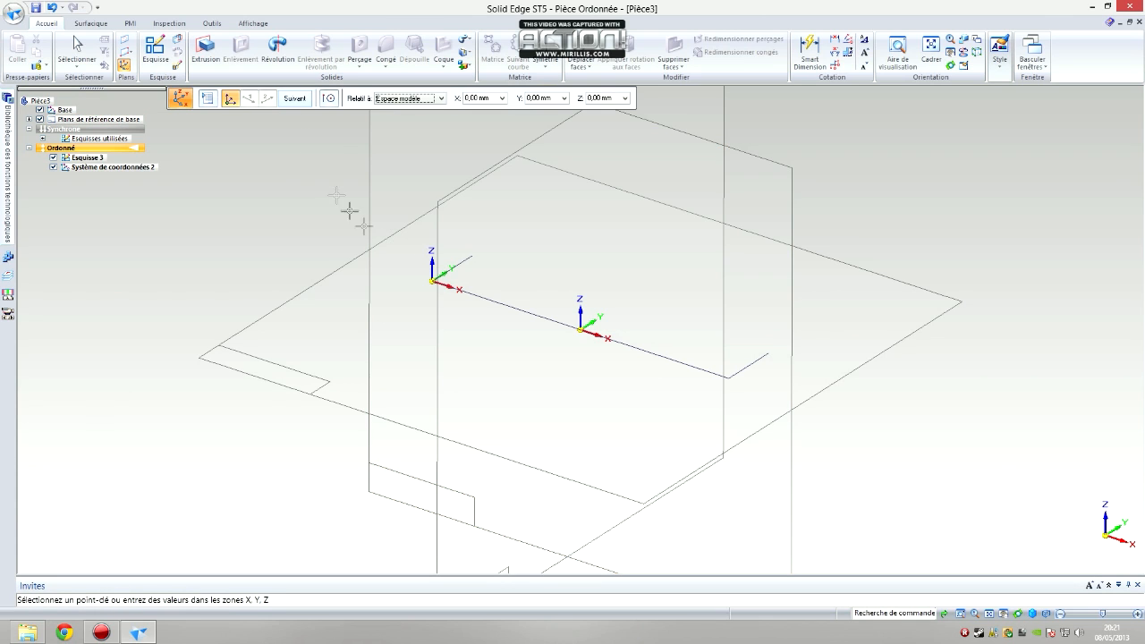
Create a second coordinate system at the positive-X end of the 80 mm line, with X along it and Y along the short line
{"action": "left_click", "coordinate": [730, 376]}
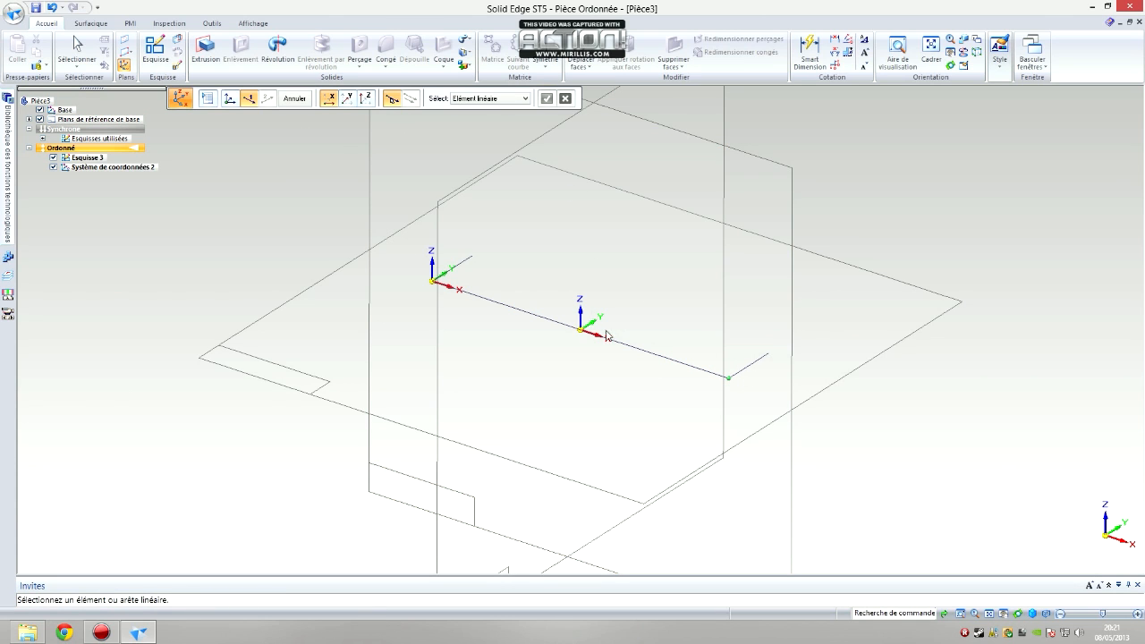
{"action": "left_click", "coordinate": [637, 349]}
{"action": "left_click", "coordinate": [809, 390]}
{"action": "left_click", "coordinate": [750, 365]}
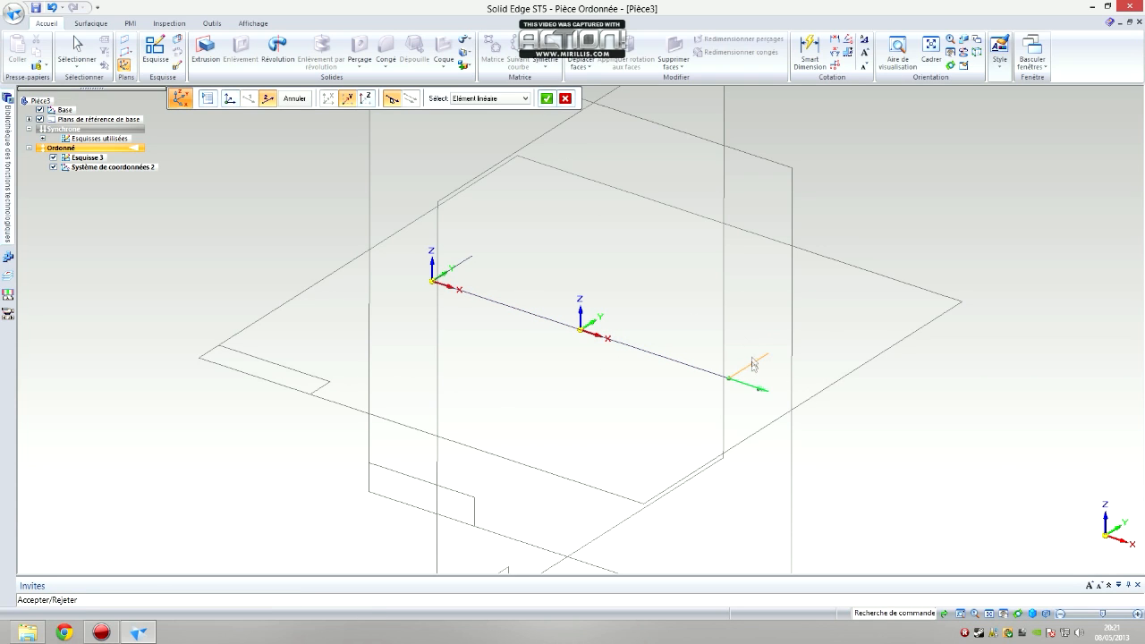
{"action": "left_click", "coordinate": [546, 99]}
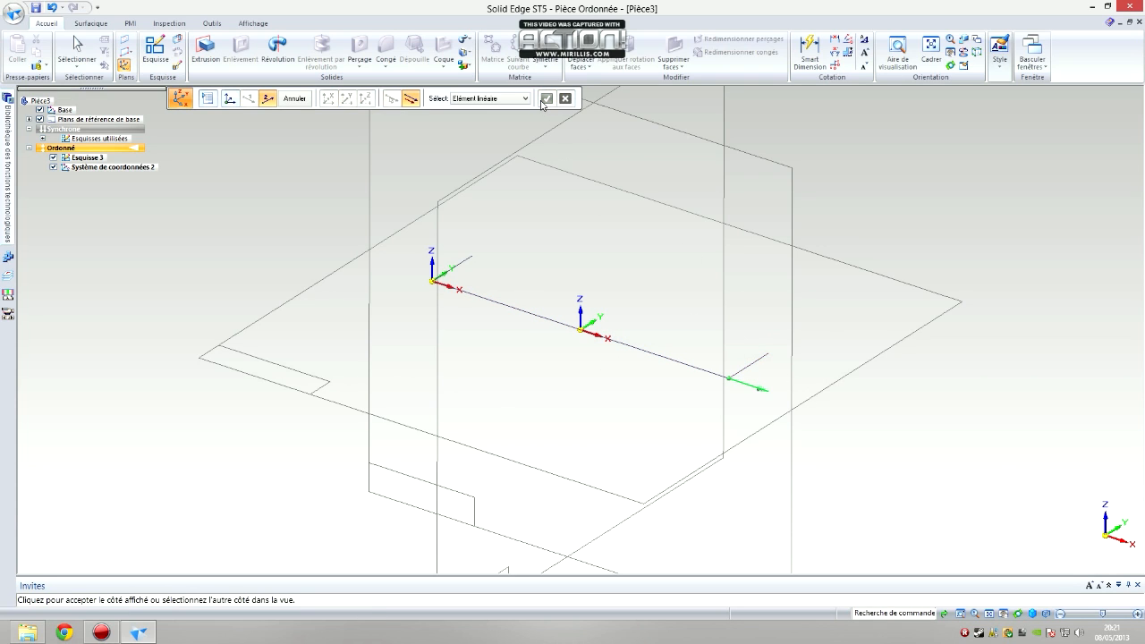
{"action": "left_click", "coordinate": [836, 288]}
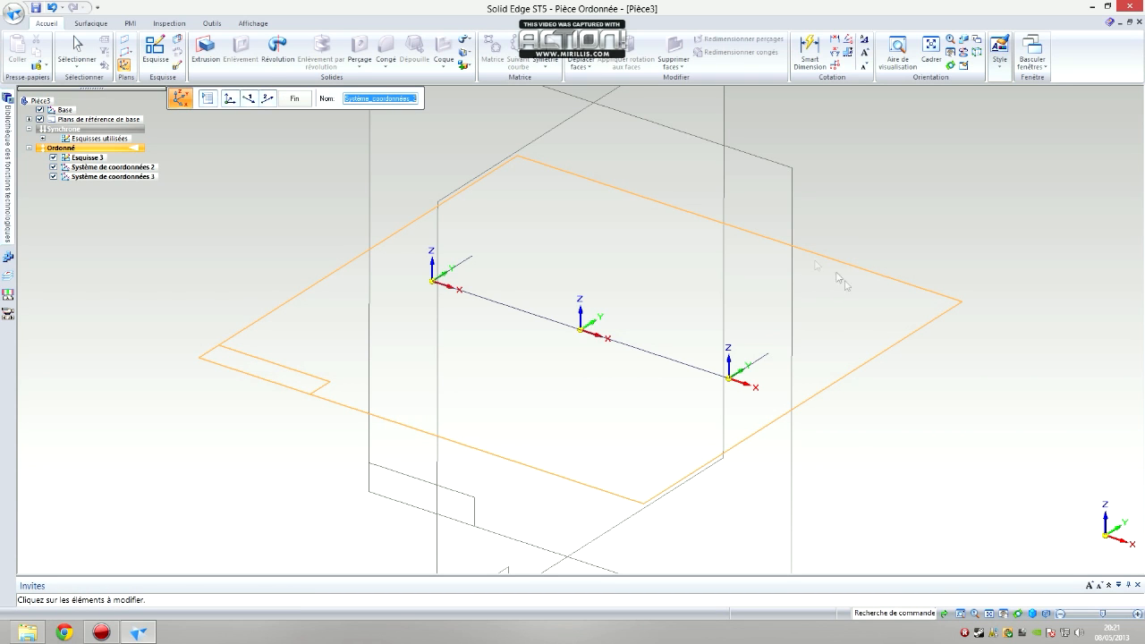
{"action": "left_click", "coordinate": [299, 100]}
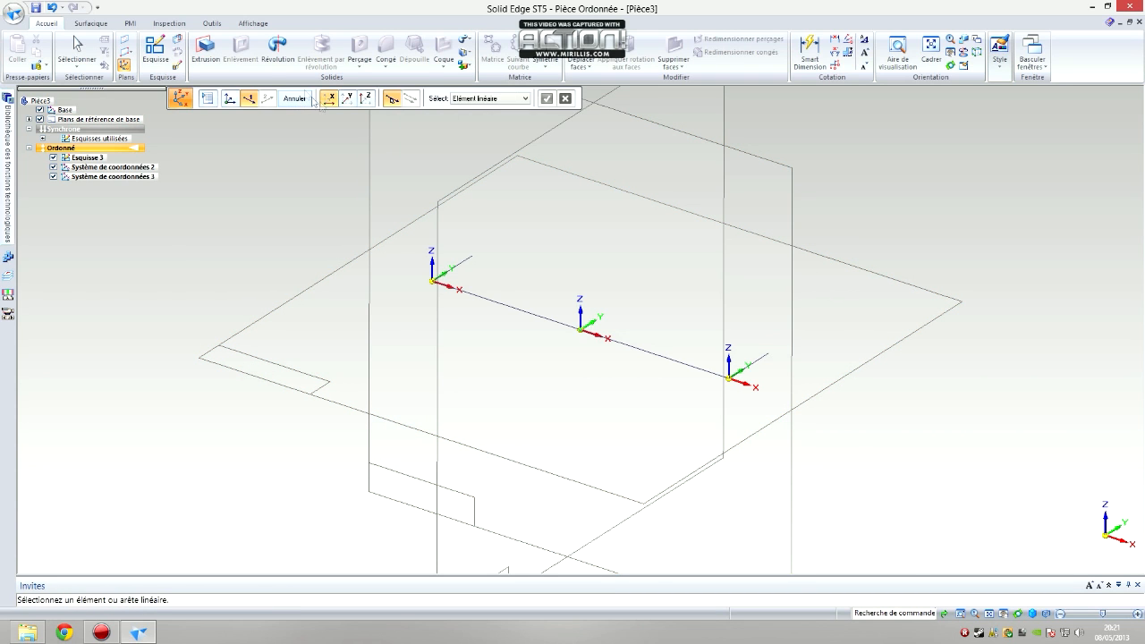
Insert a part copy of the Capot file into the model
{"action": "left_click", "coordinate": [36, 64]}
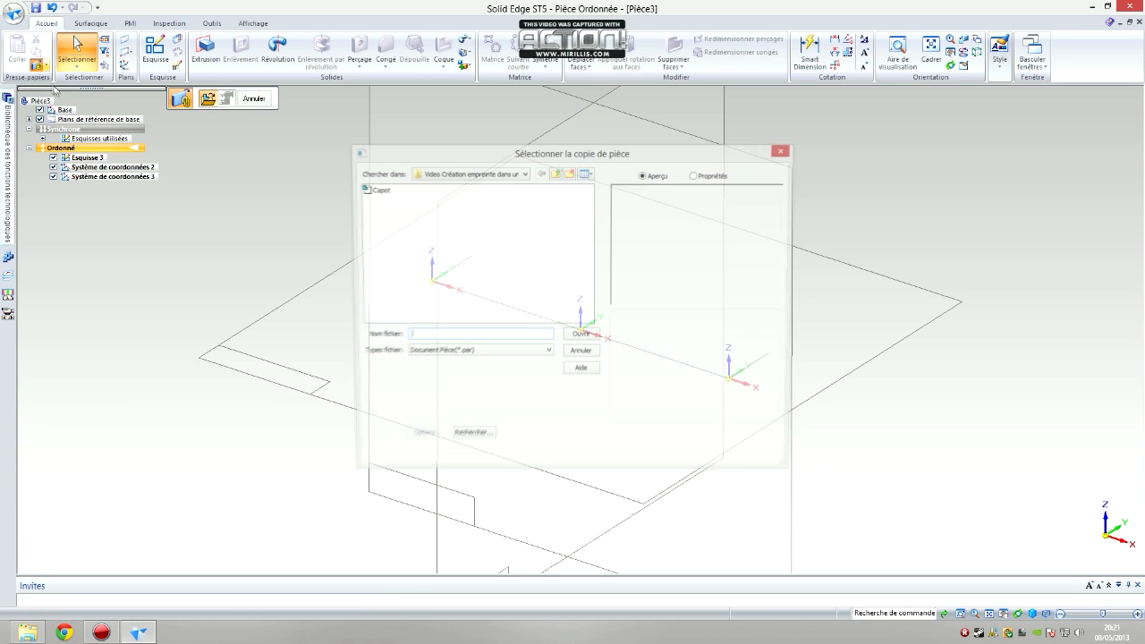
{"action": "left_click", "coordinate": [375, 190]}
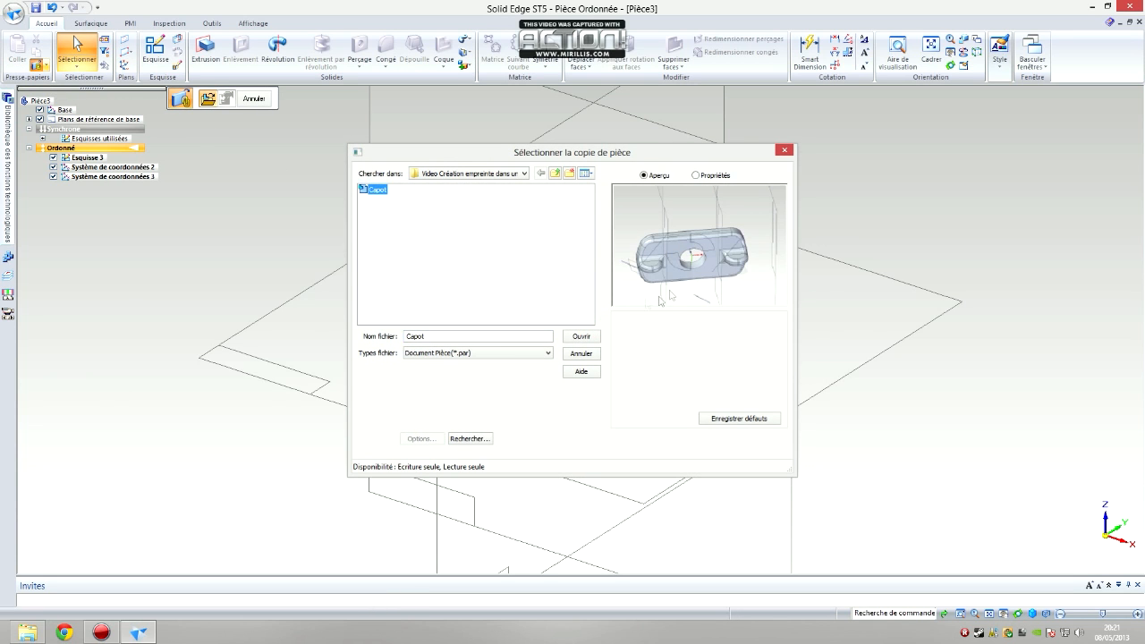
{"action": "left_click", "coordinate": [581, 337]}
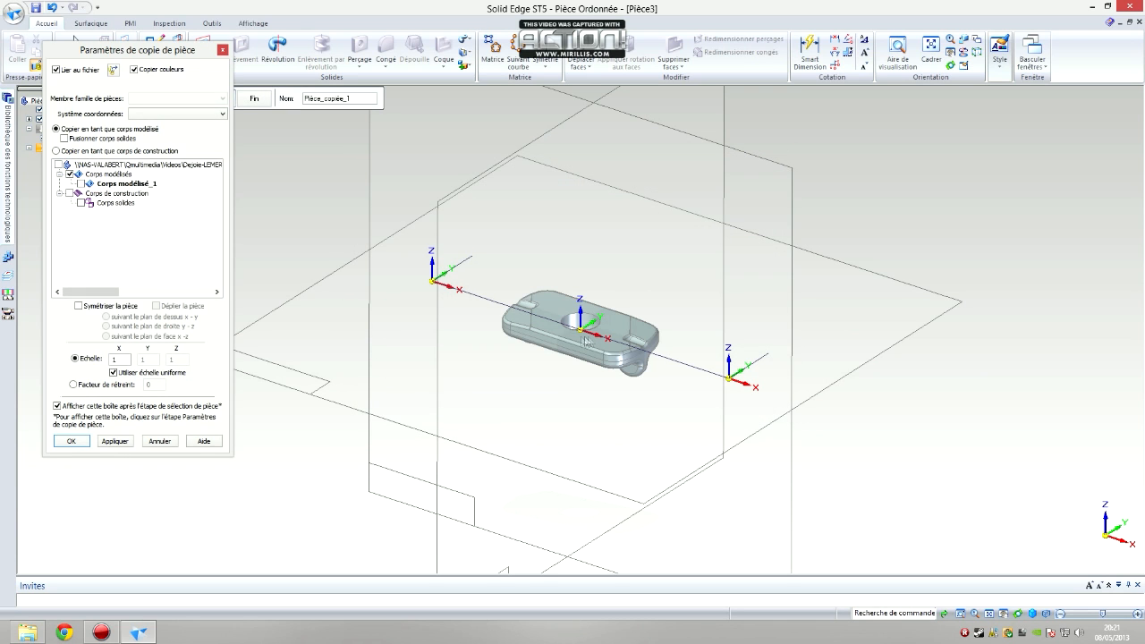
Set the part copy to be a construction body and include Corps modélisé_1
{"action": "left_click_drag", "start_coordinate": [179, 56], "coordinate": [327, 137]}
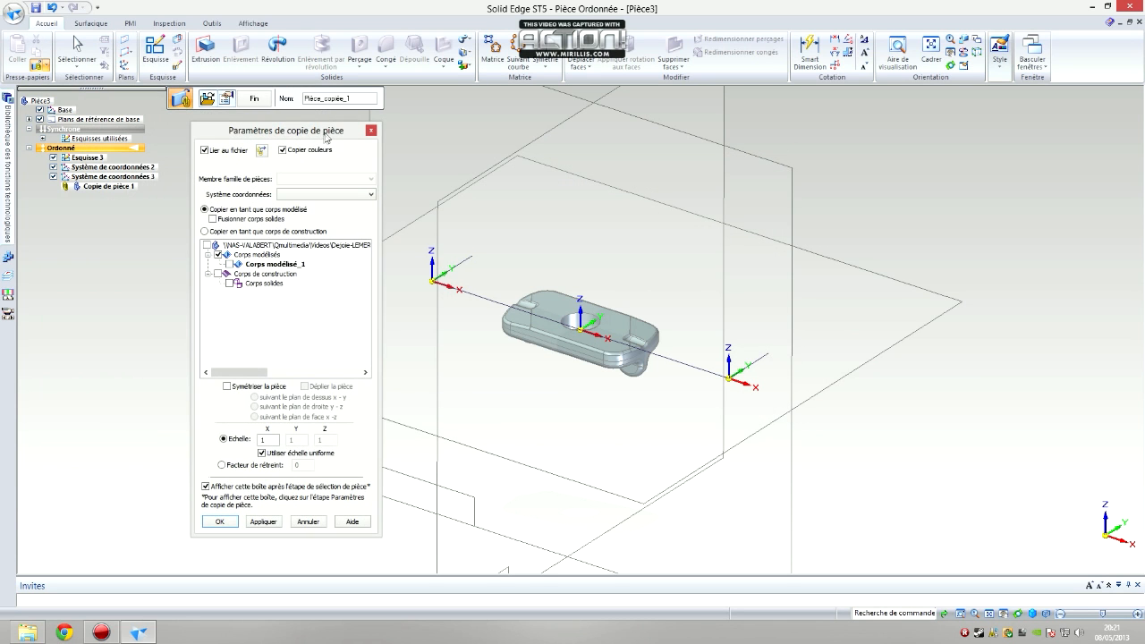
{"action": "left_click", "coordinate": [204, 232]}
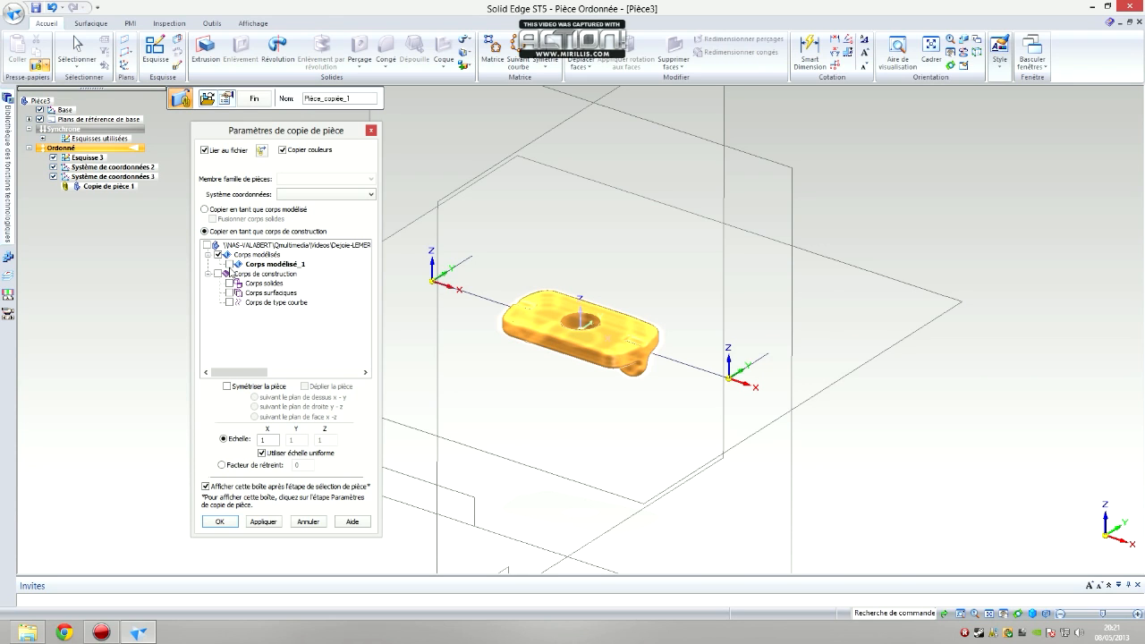
{"action": "left_click", "coordinate": [229, 265]}
Place the part copy on Système_coordonnées_2, enter a shrinkage factor of 0.008 and apply the settings
{"action": "left_click", "coordinate": [346, 195]}
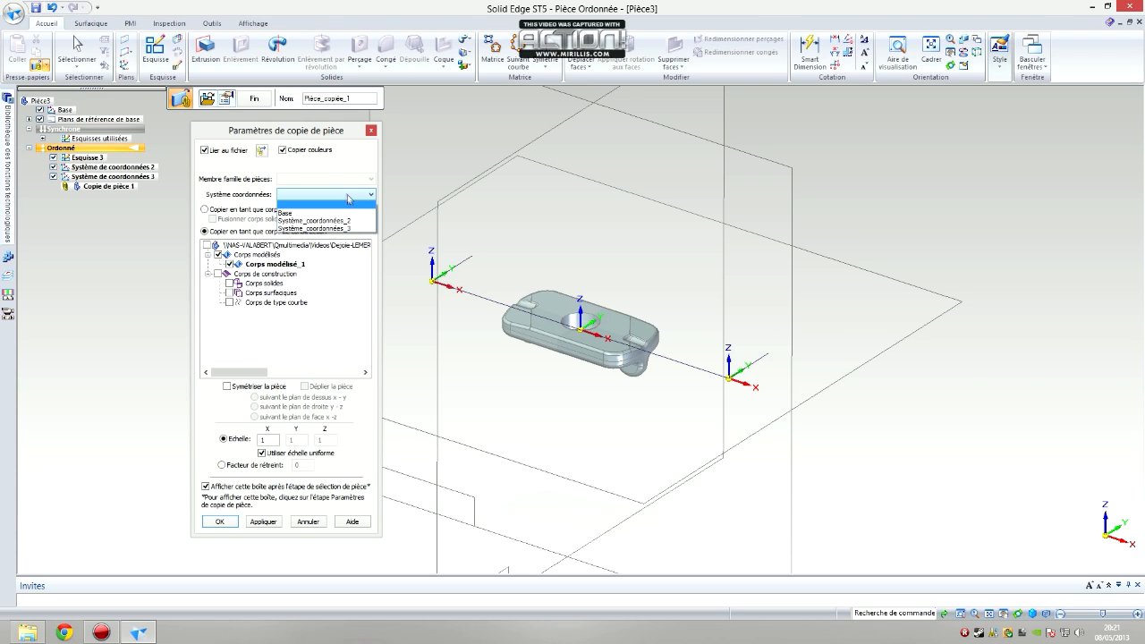
{"action": "left_click", "coordinate": [348, 220]}
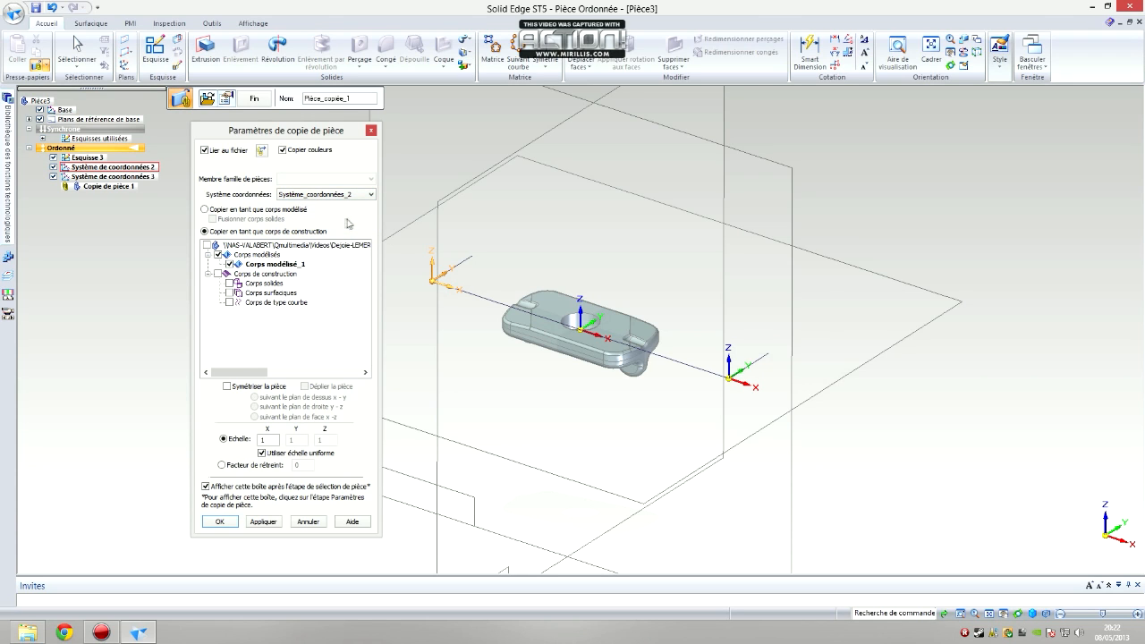
{"action": "left_click", "coordinate": [255, 467]}
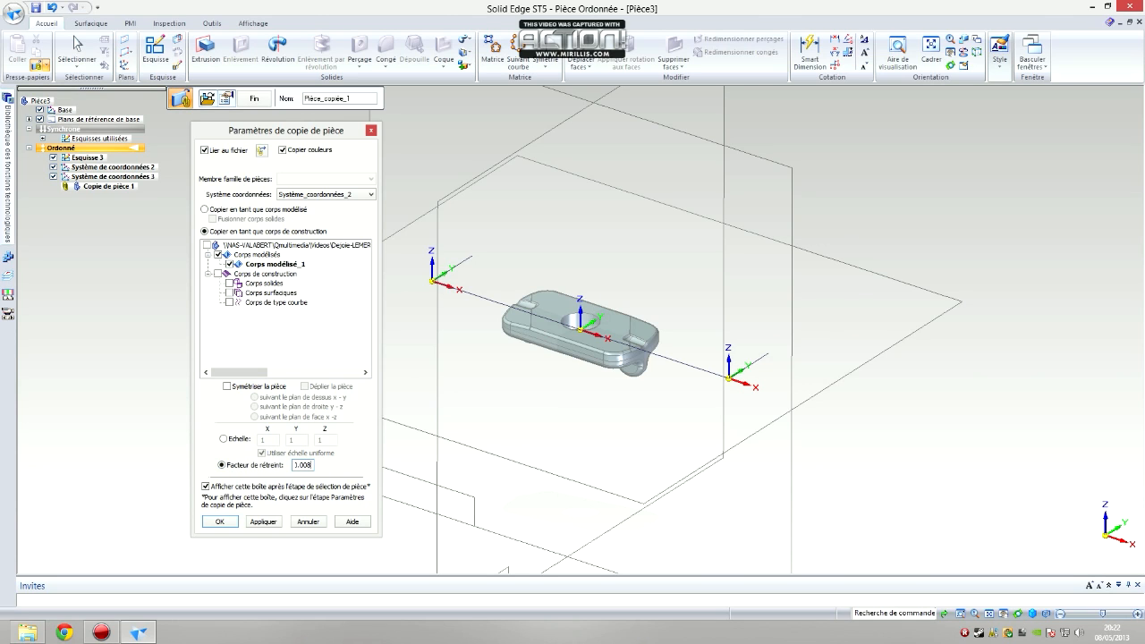
{"action": "left_click", "coordinate": [269, 526]}
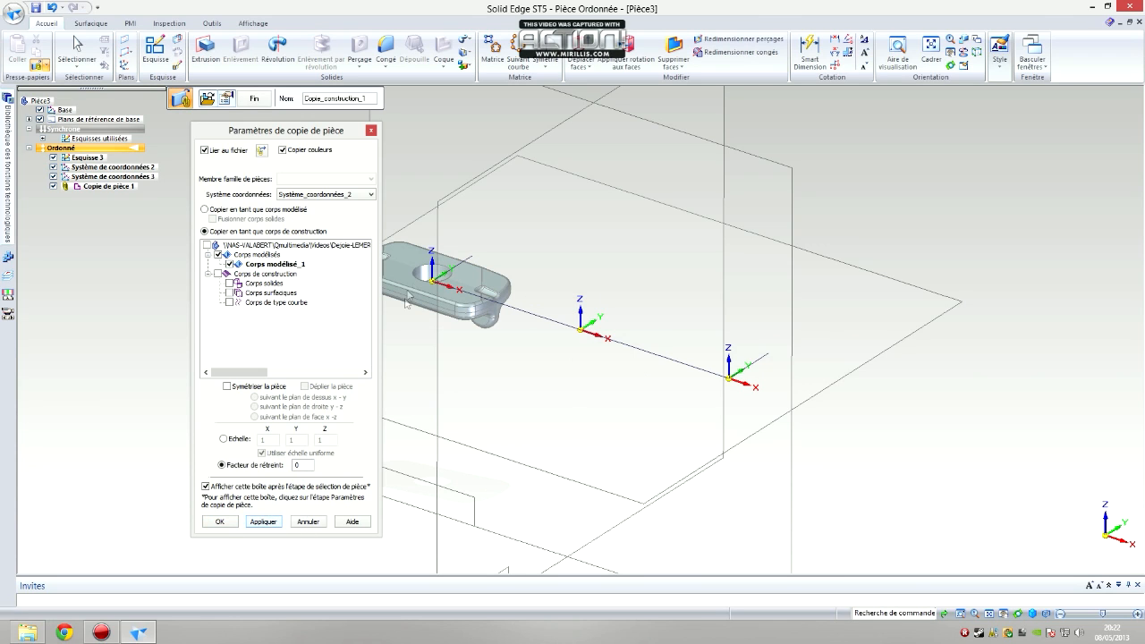
Confirm the part copy settings and finish the first Capot copy
{"action": "left_click_drag", "start_coordinate": [345, 130], "coordinate": [300, 128]}
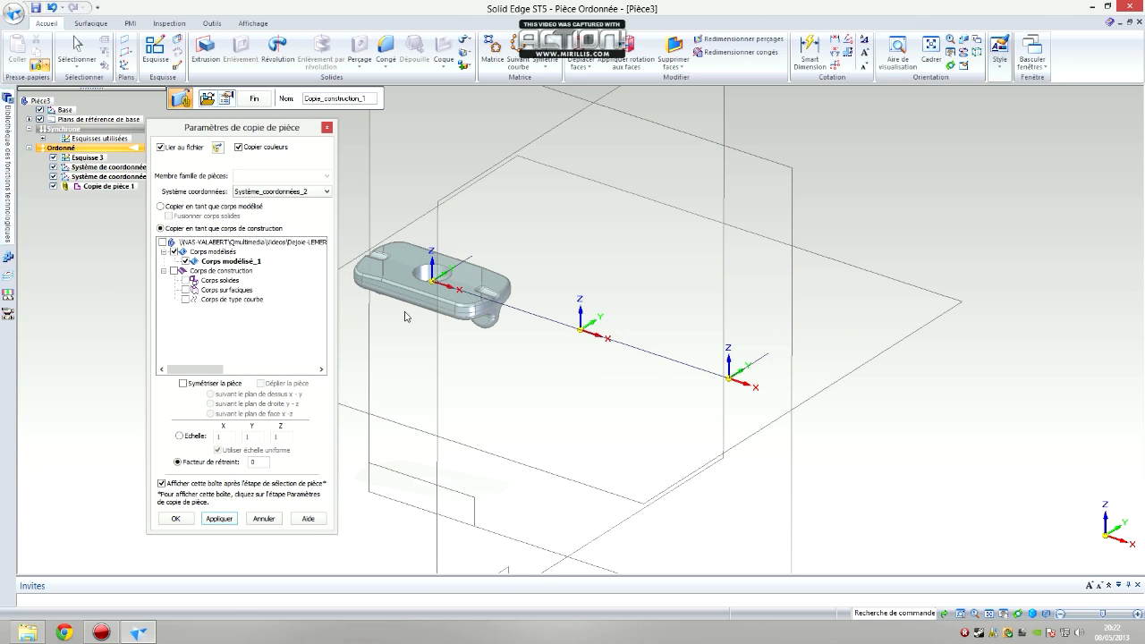
{"action": "left_click", "coordinate": [176, 519]}
{"action": "left_click", "coordinate": [259, 99]}
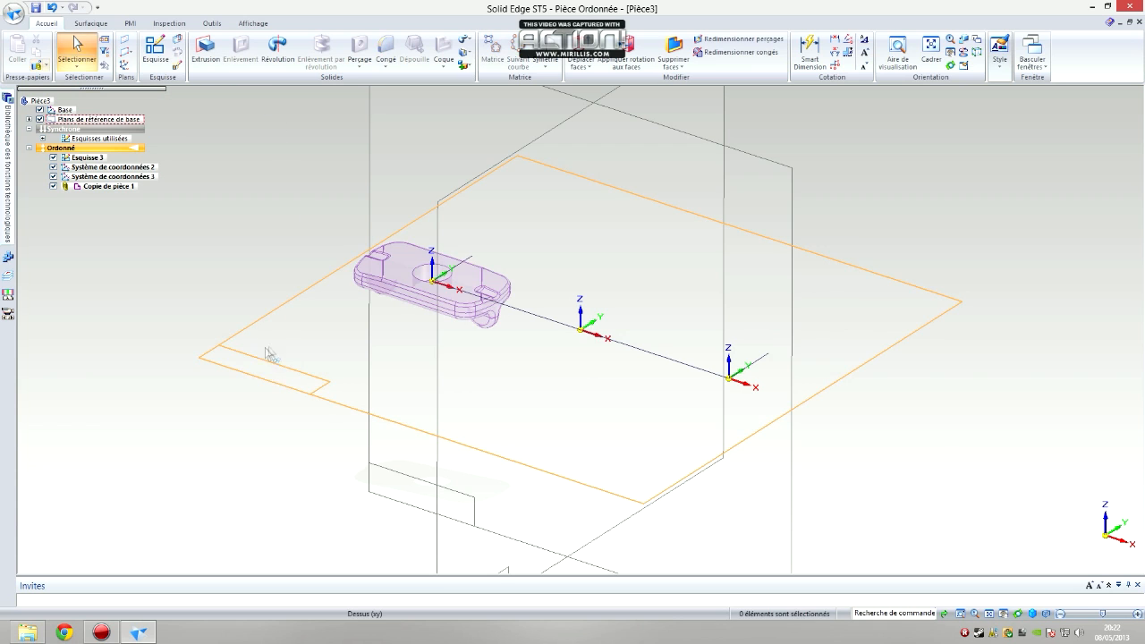
Insert a second part copy of the Capot file and place it on Système_coordonnées_3
{"action": "left_click", "coordinate": [37, 66]}
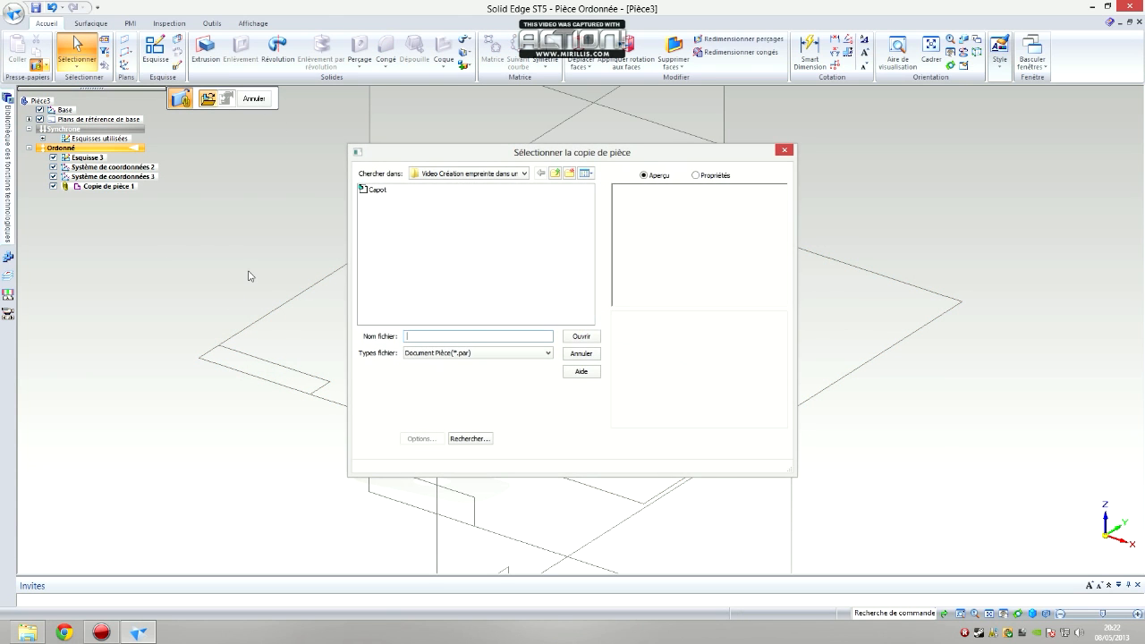
{"action": "left_click", "coordinate": [376, 189]}
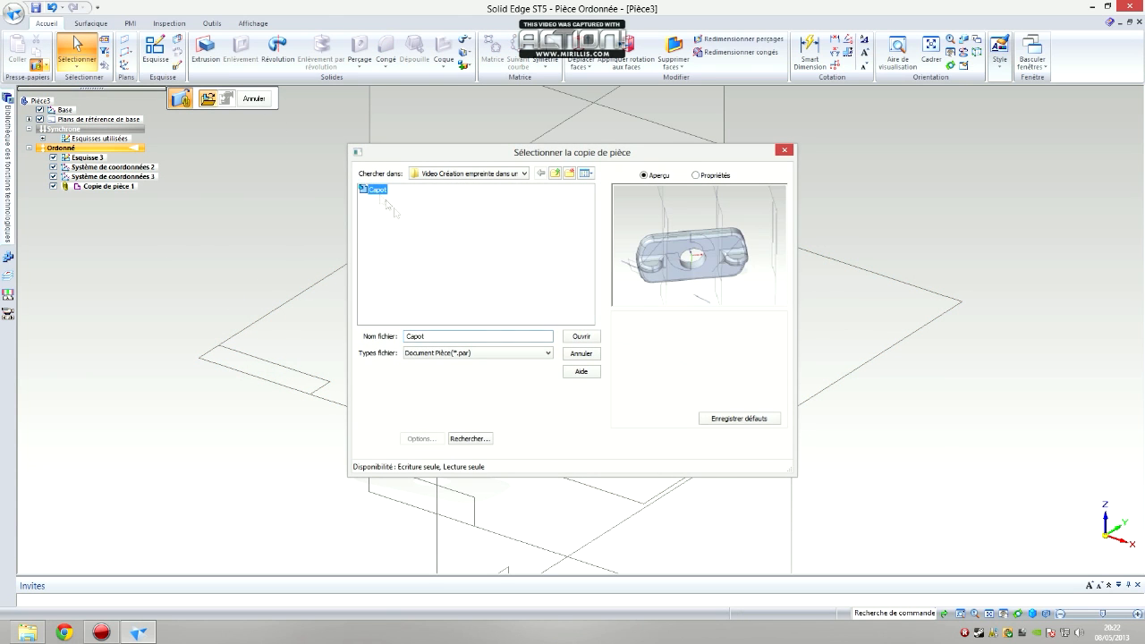
{"action": "left_click", "coordinate": [572, 338]}
{"action": "left_click", "coordinate": [254, 191]}
{"action": "left_click", "coordinate": [271, 227]}
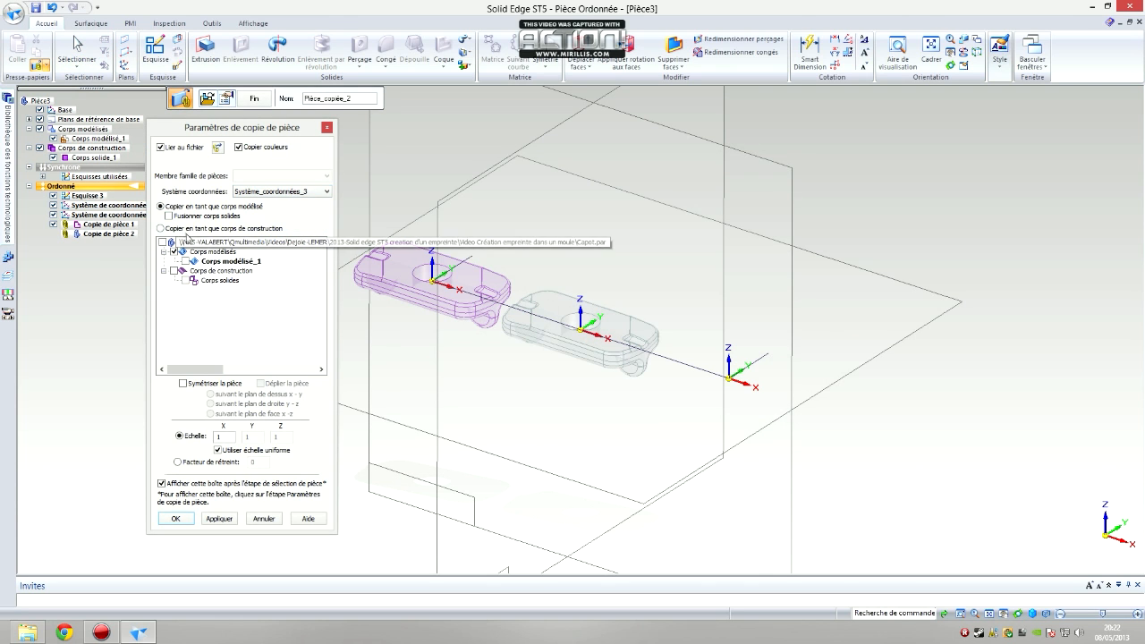
Make the second copy a construction body with a shrinkage factor of 0.008, apply the settings and finish the copy
{"action": "left_click", "coordinate": [179, 229]}
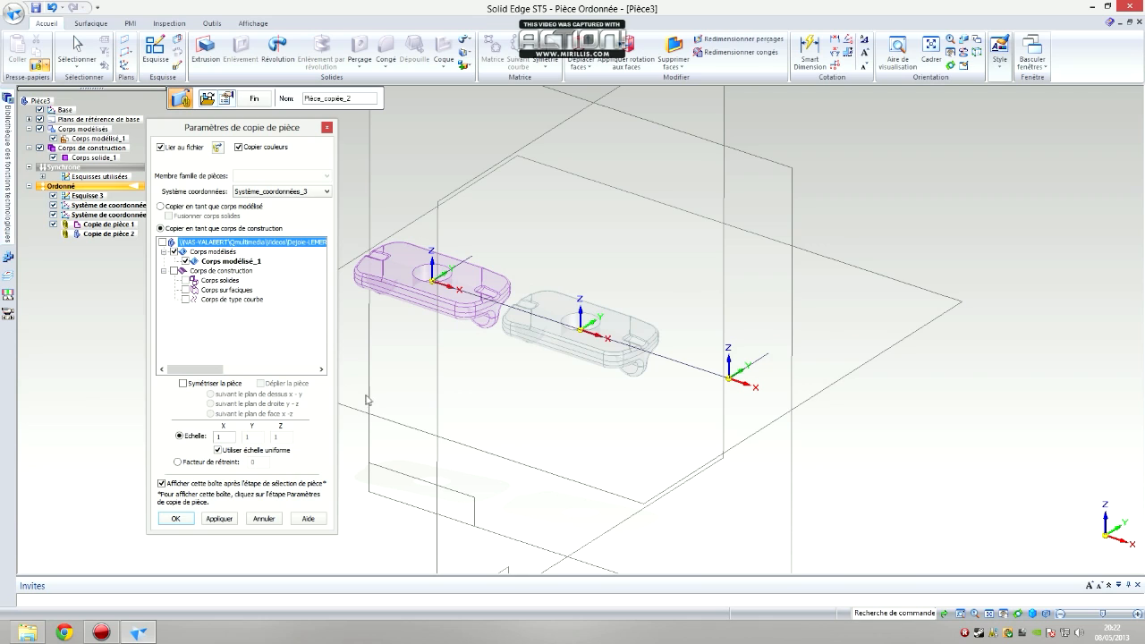
{"action": "left_click", "coordinate": [207, 464]}
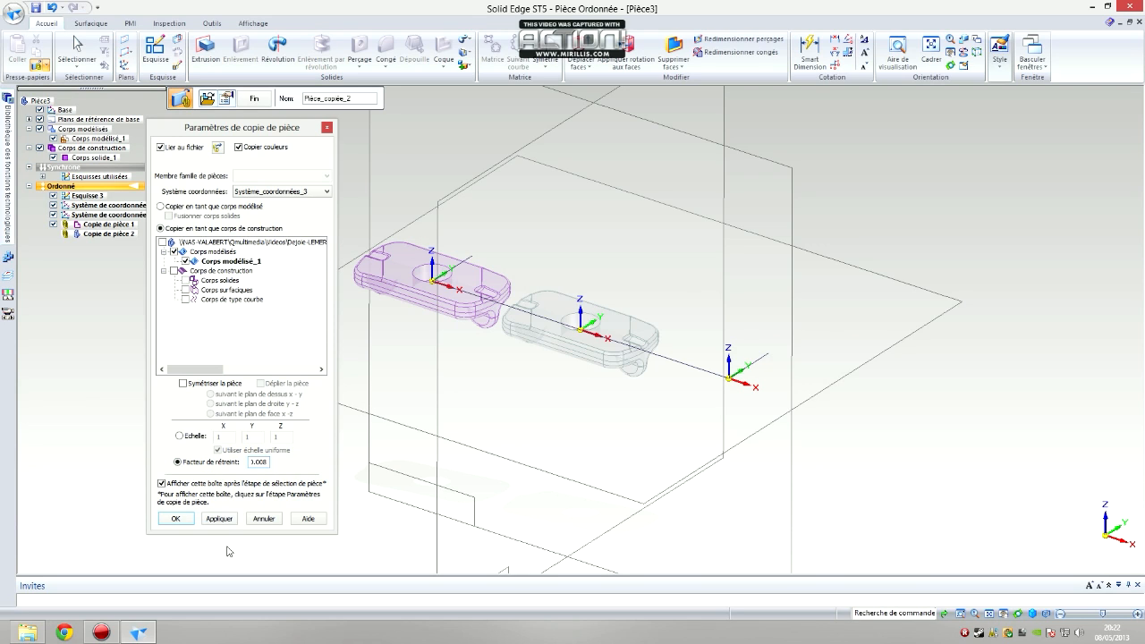
{"action": "left_click", "coordinate": [218, 519]}
{"action": "left_click", "coordinate": [177, 519]}
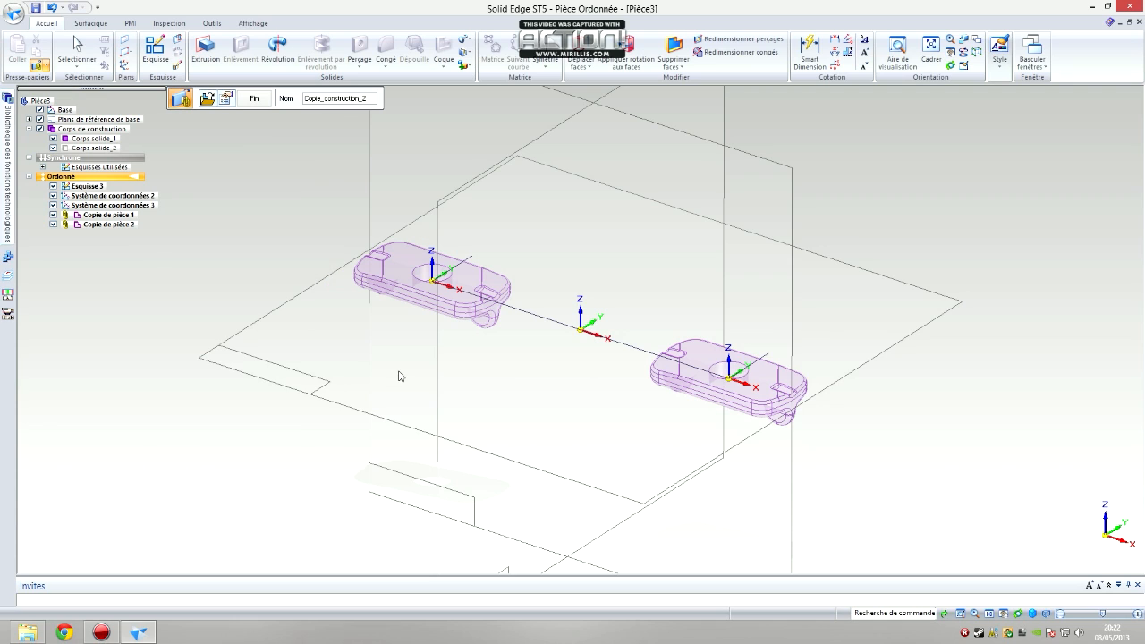
{"action": "left_click", "coordinate": [254, 100]}
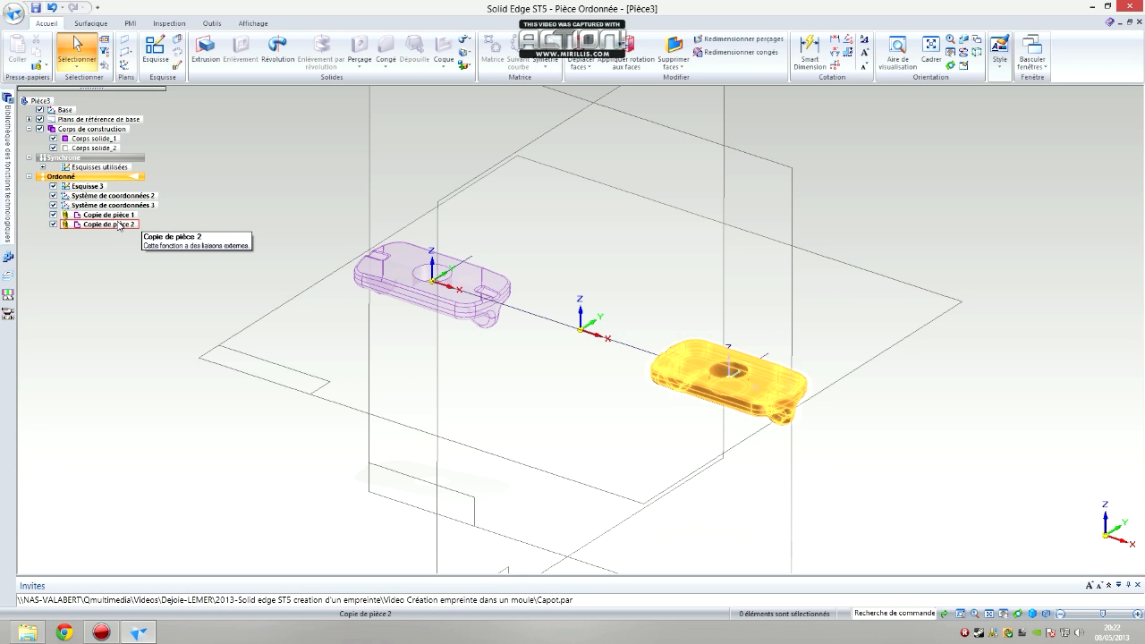
Start an extrusion sketch on the horizontal XY plane and draw a rectangle about 147 × 77 mm centred on the origin
{"action": "left_click", "coordinate": [205, 52]}
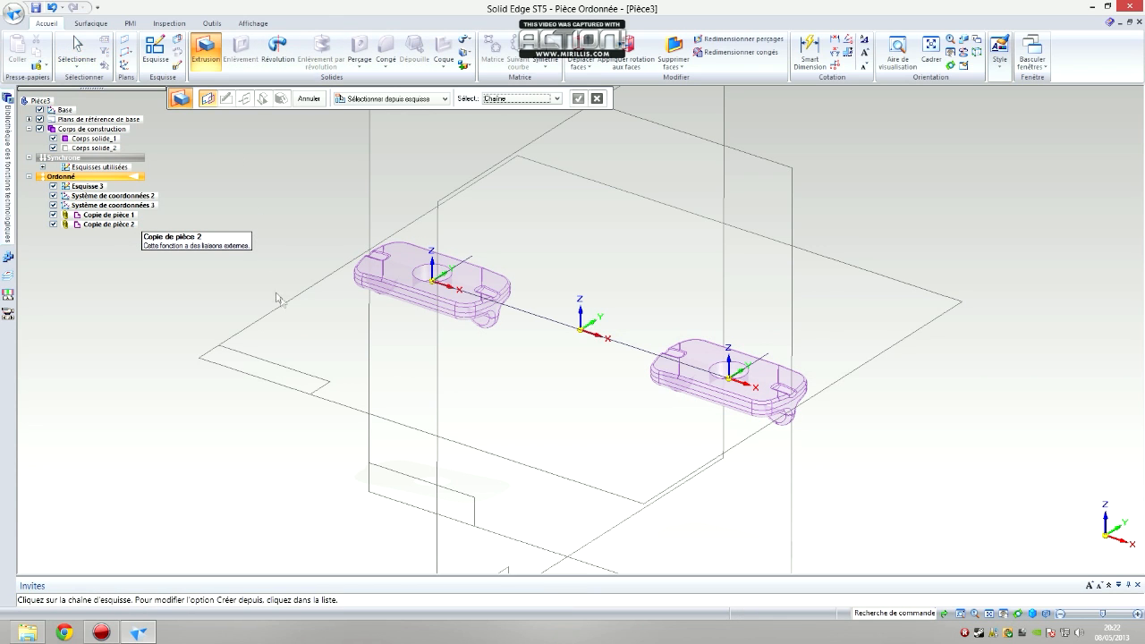
{"action": "left_click", "coordinate": [386, 100]}
{"action": "left_click", "coordinate": [373, 124]}
{"action": "left_click", "coordinate": [311, 317]}
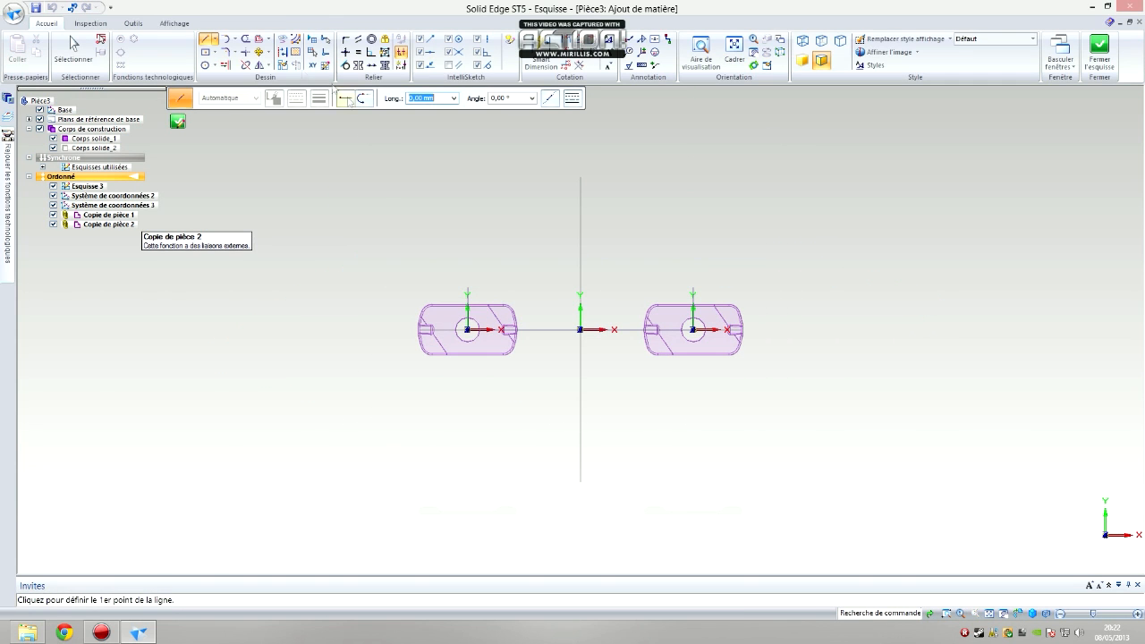
{"action": "left_click", "coordinate": [205, 52]}
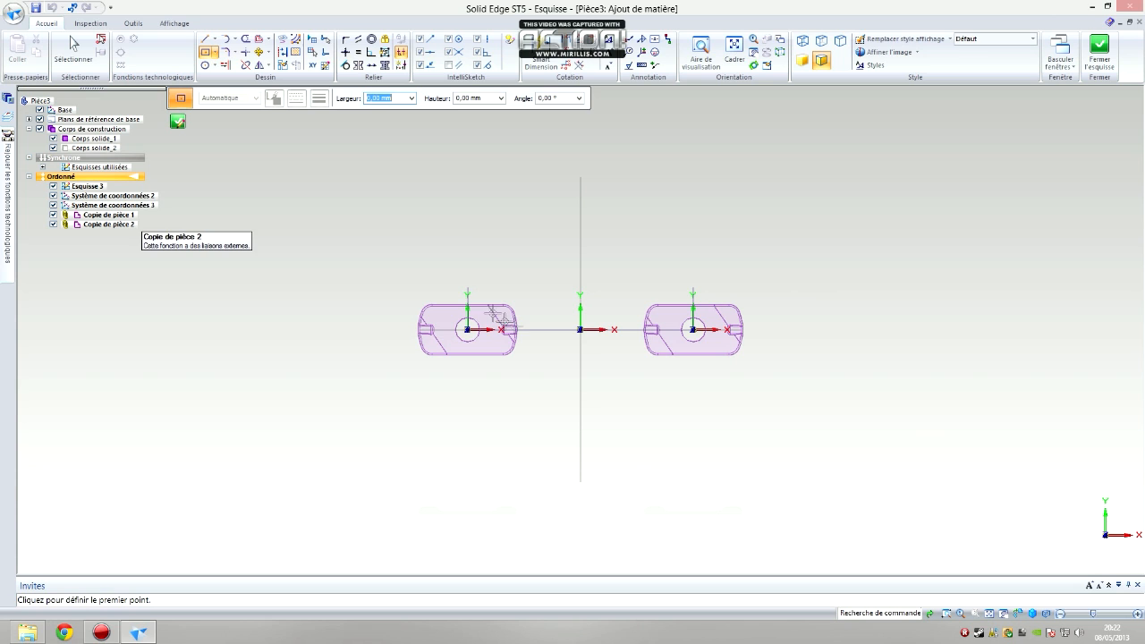
{"action": "left_click", "coordinate": [581, 330]}
{"action": "left_click", "coordinate": [372, 221]}
{"action": "left_click", "coordinate": [547, 66]}
{"action": "left_click", "coordinate": [537, 215]}
{"action": "left_click", "coordinate": [541, 158]}
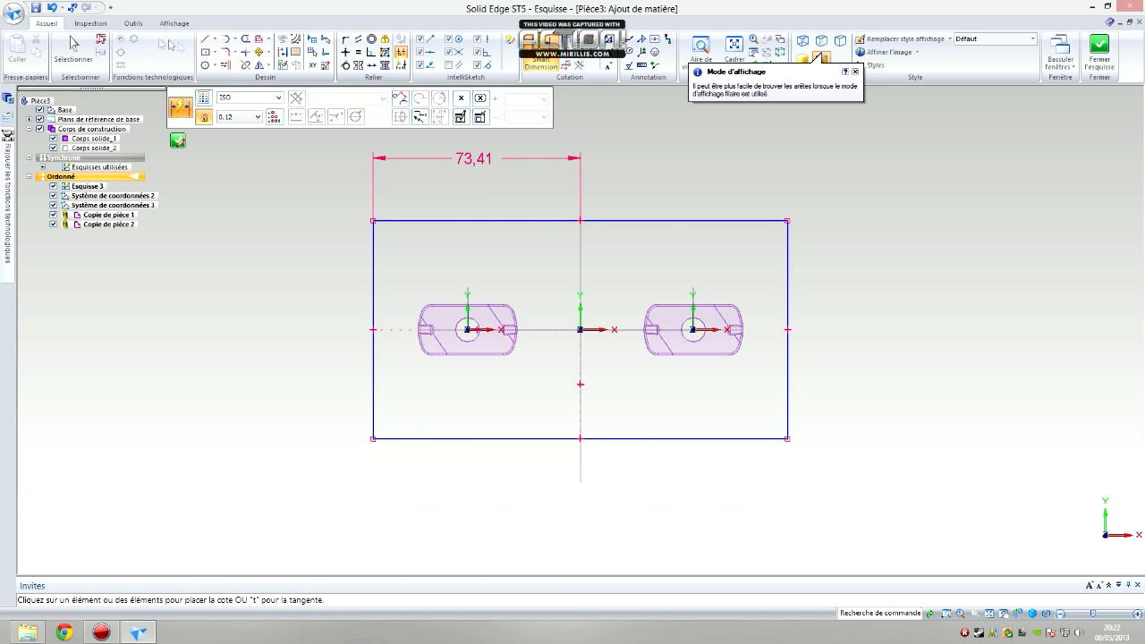
{"action": "left_click", "coordinate": [74, 45]}
{"action": "left_click", "coordinate": [581, 175]}
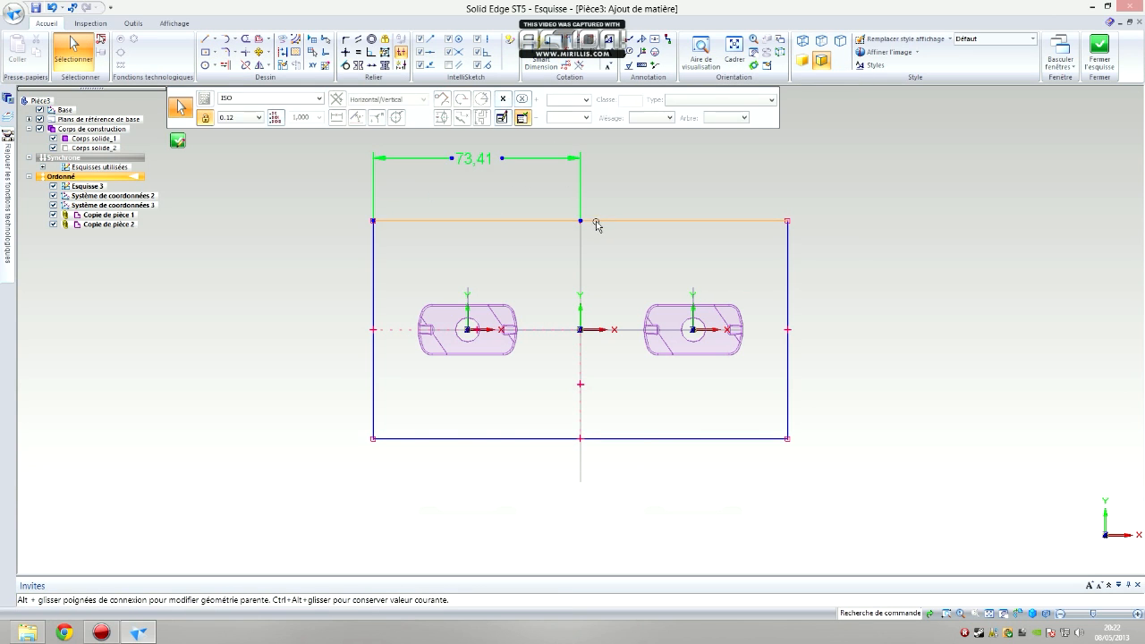
{"action": "key", "text": "Delete"}
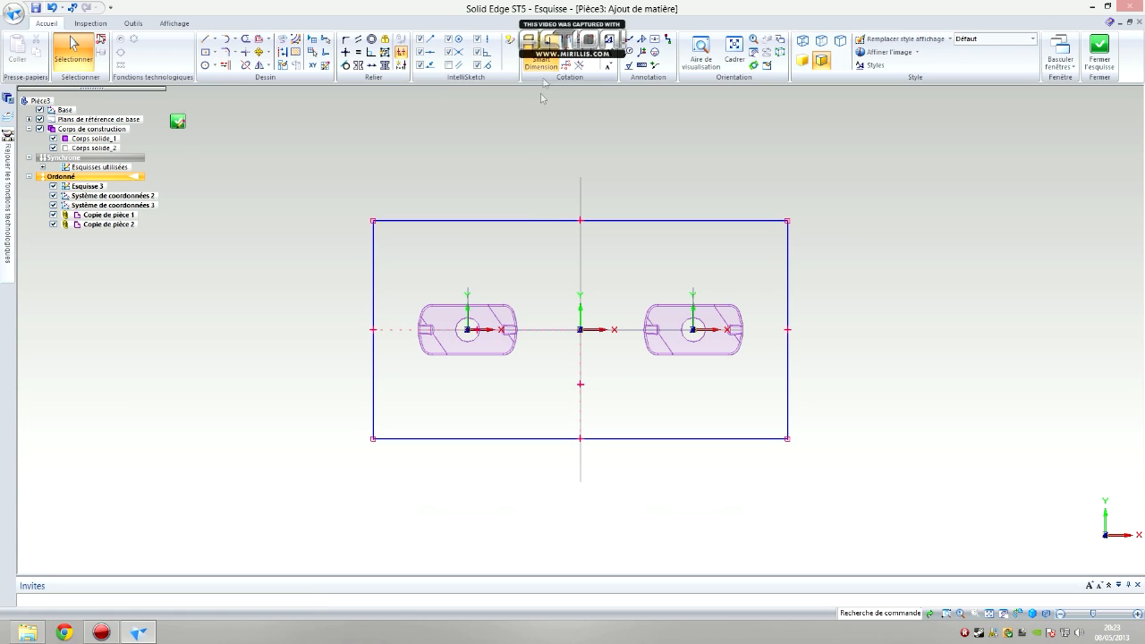
Dimension the rectangle's full width to 150 mm and its height to 70 mm
{"action": "left_click", "coordinate": [543, 64]}
{"action": "left_click", "coordinate": [554, 220]}
{"action": "left_click", "coordinate": [560, 146]}
{"action": "type", "text": "150"}
{"action": "key", "text": "Return"}
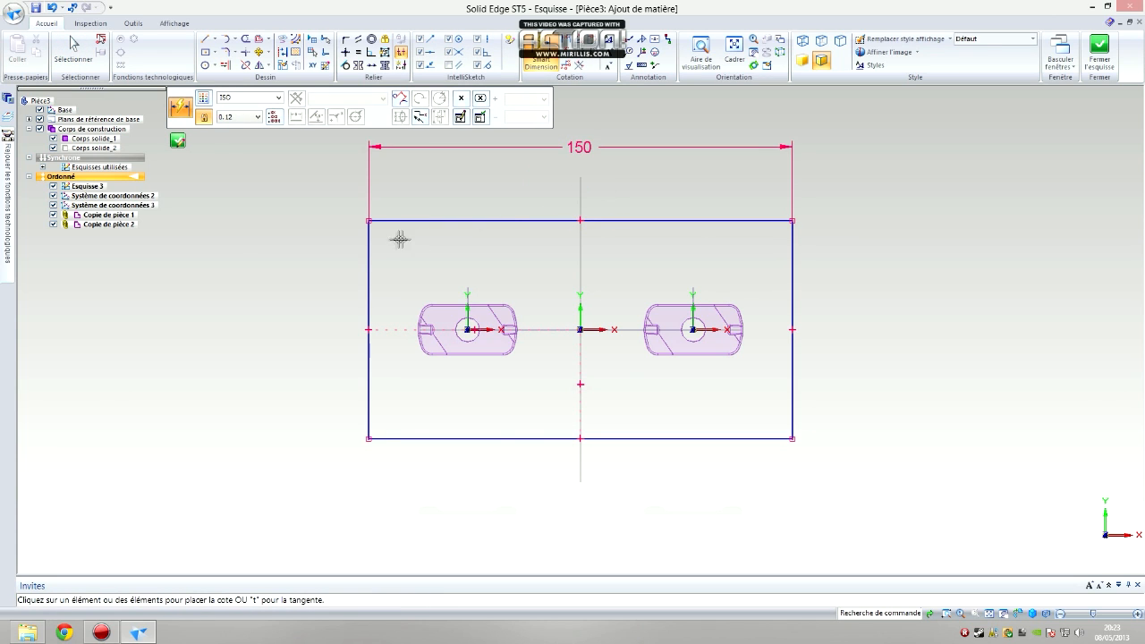
{"action": "left_click", "coordinate": [369, 252]}
{"action": "left_click", "coordinate": [329, 257]}
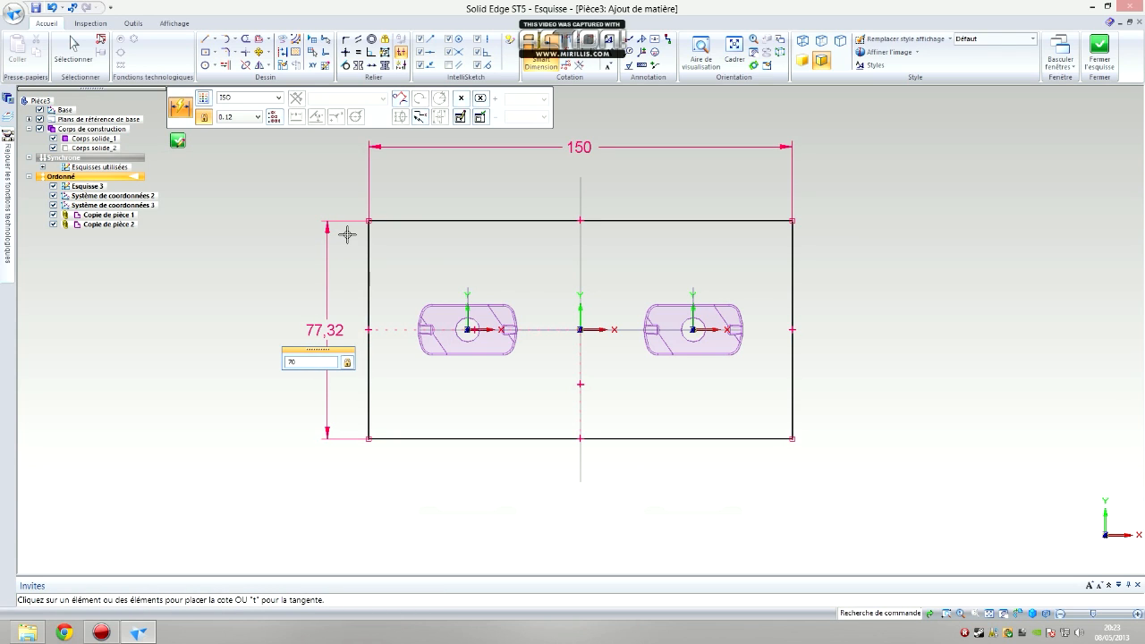
{"action": "type", "text": "70"}
{"action": "key", "text": "Return"}
Close the sketch and extrude the rectangle symmetrically about its plane over a total distance of 60 mm
{"action": "left_click", "coordinate": [1099, 52]}
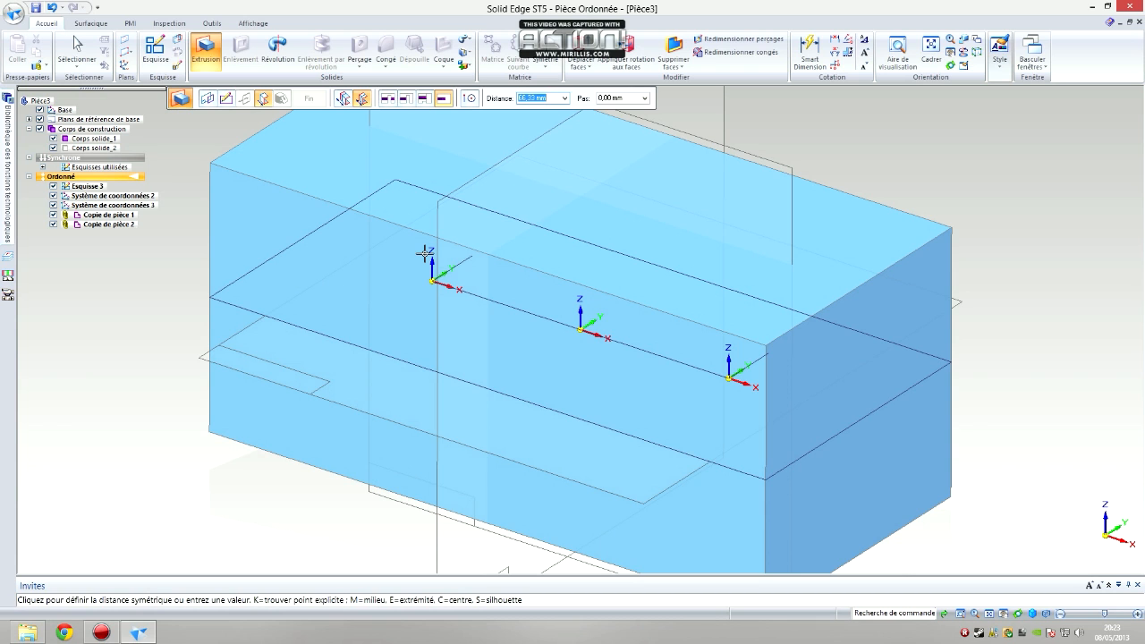
{"action": "type", "text": "60"}
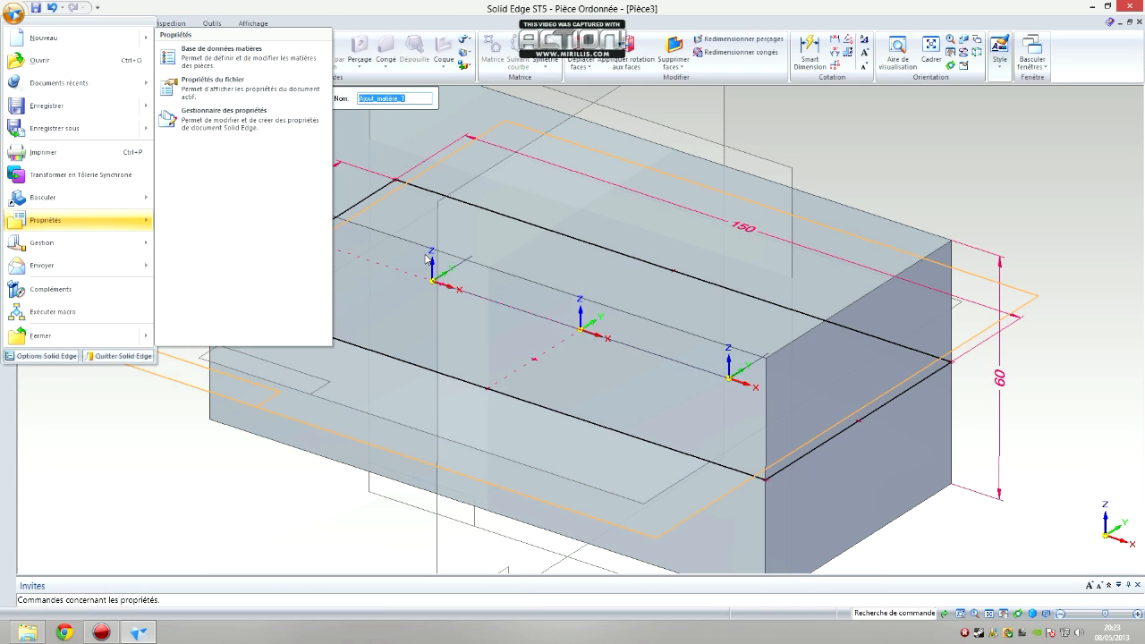
{"action": "left_click", "coordinate": [750, 120]}
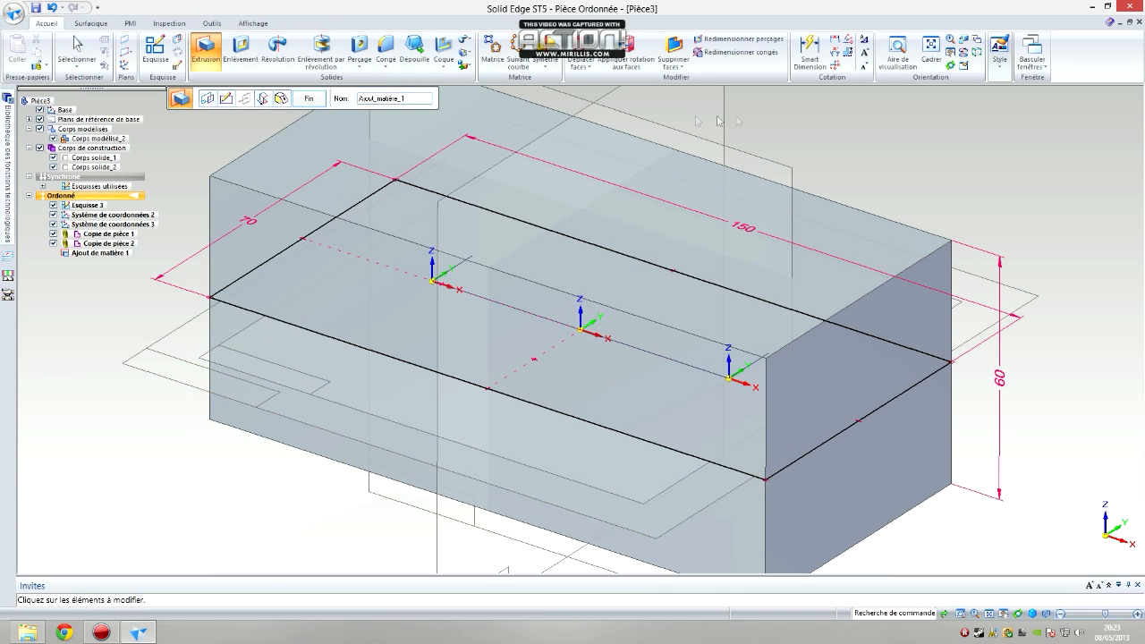
{"action": "left_click", "coordinate": [308, 99]}
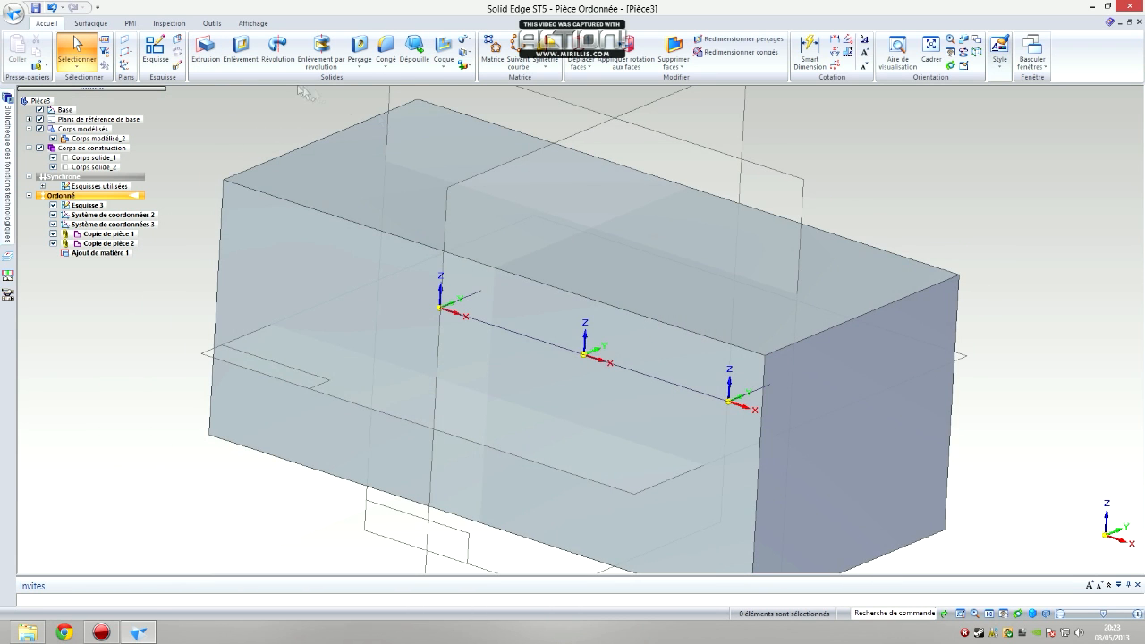
Paint the extruded block with the Noir (transparent) style
{"action": "left_click", "coordinate": [252, 24]}
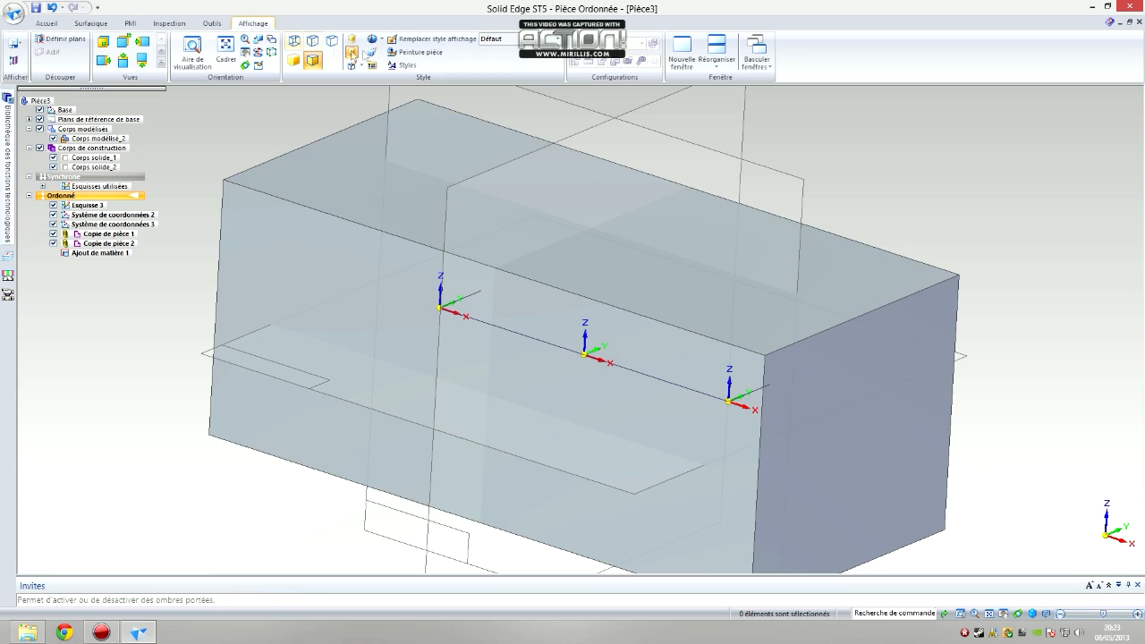
{"action": "left_click", "coordinate": [405, 54]}
{"action": "left_click", "coordinate": [261, 99]}
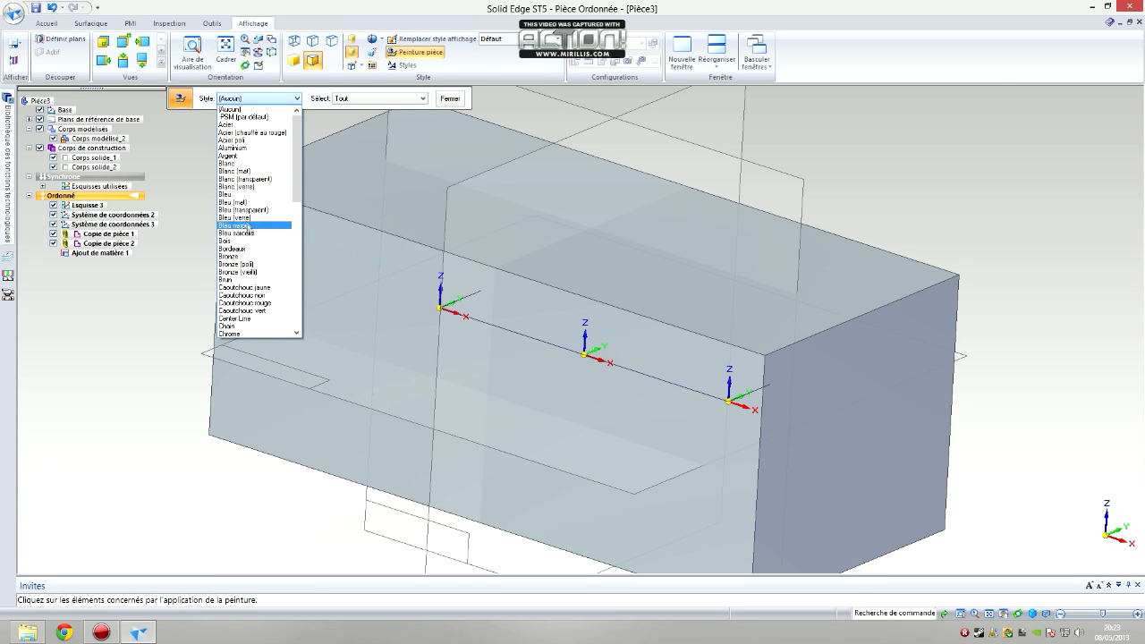
{"action": "scroll", "coordinate": [257, 257], "scroll_direction": "down", "scroll_amount": 2}
{"action": "scroll", "coordinate": [258, 257], "scroll_direction": "down", "scroll_amount": 5}
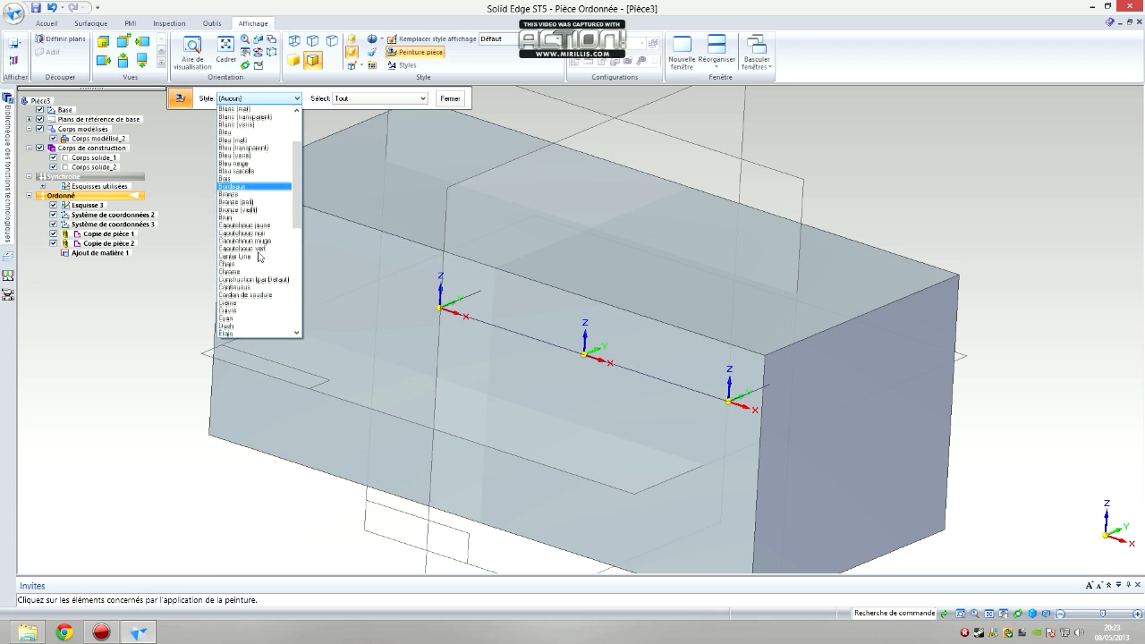
{"action": "scroll", "coordinate": [258, 257], "scroll_direction": "down", "scroll_amount": 3}
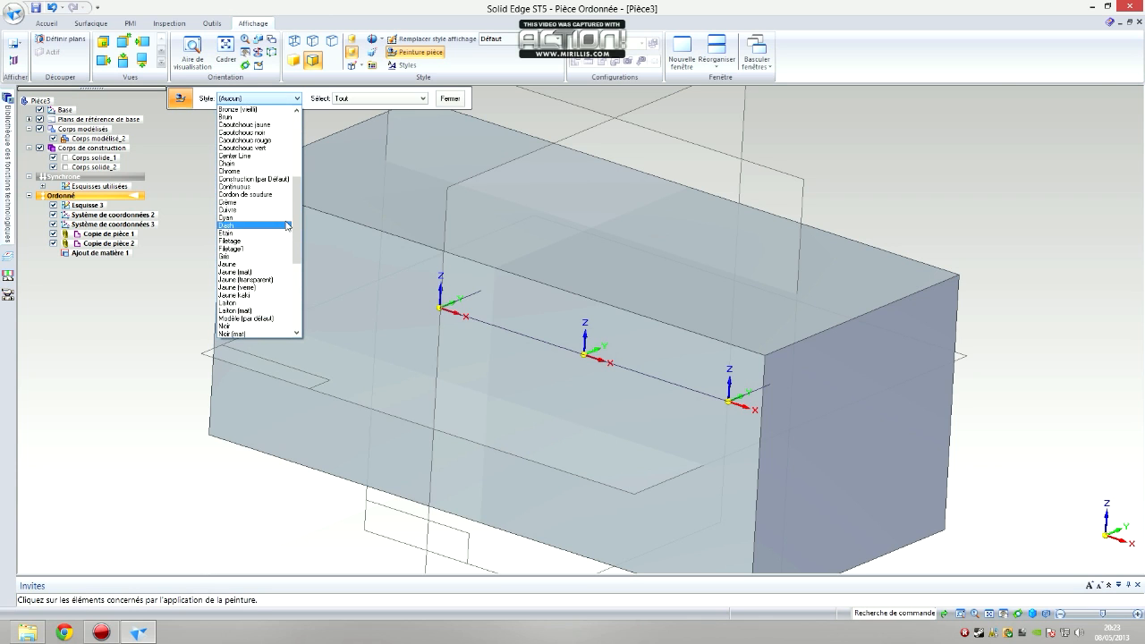
{"action": "left_click", "coordinate": [243, 279]}
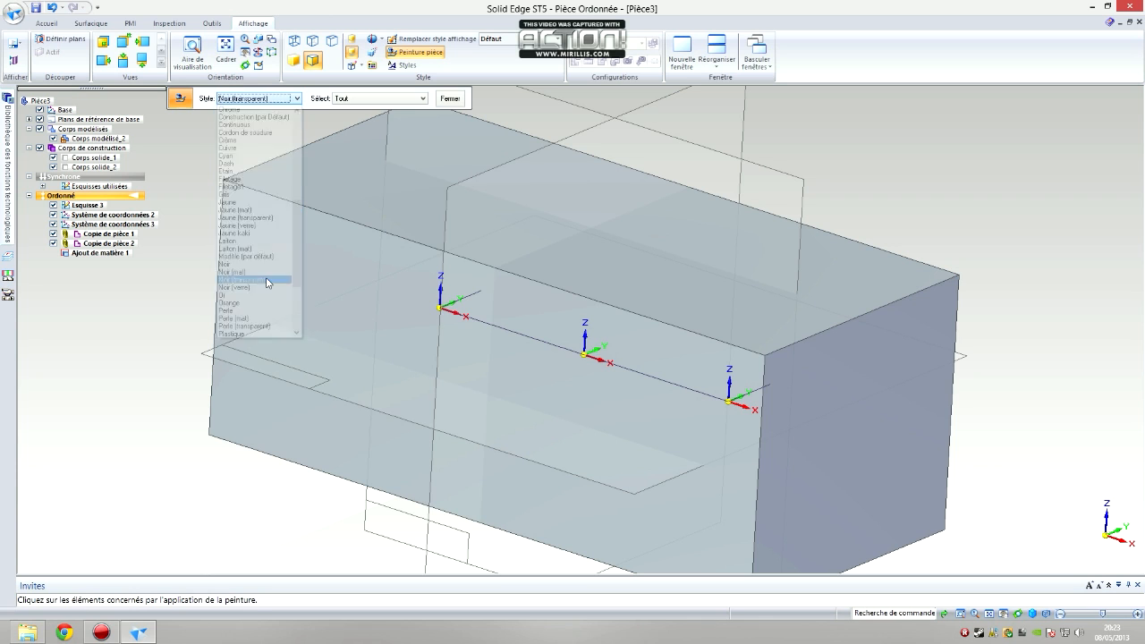
{"action": "left_click", "coordinate": [312, 274]}
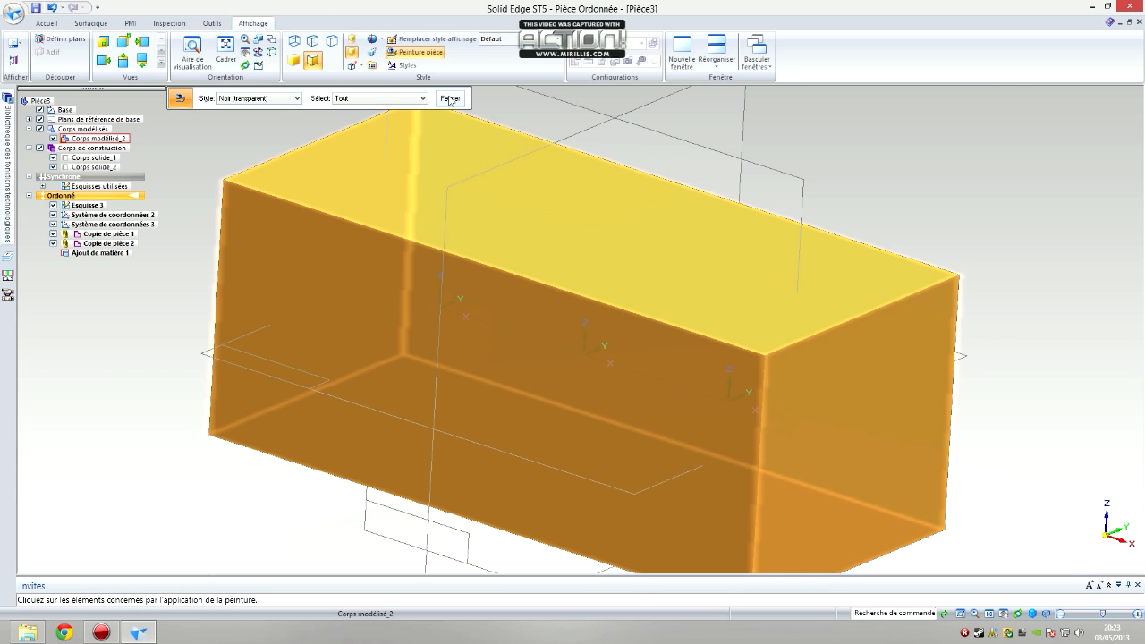
{"action": "left_click", "coordinate": [450, 98]}
Subtract both Capot part copies from the transparent block with the Soustraire boolean operation
{"action": "middle_click_drag", "start_coordinate": [982, 243], "coordinate": [975, 279]}
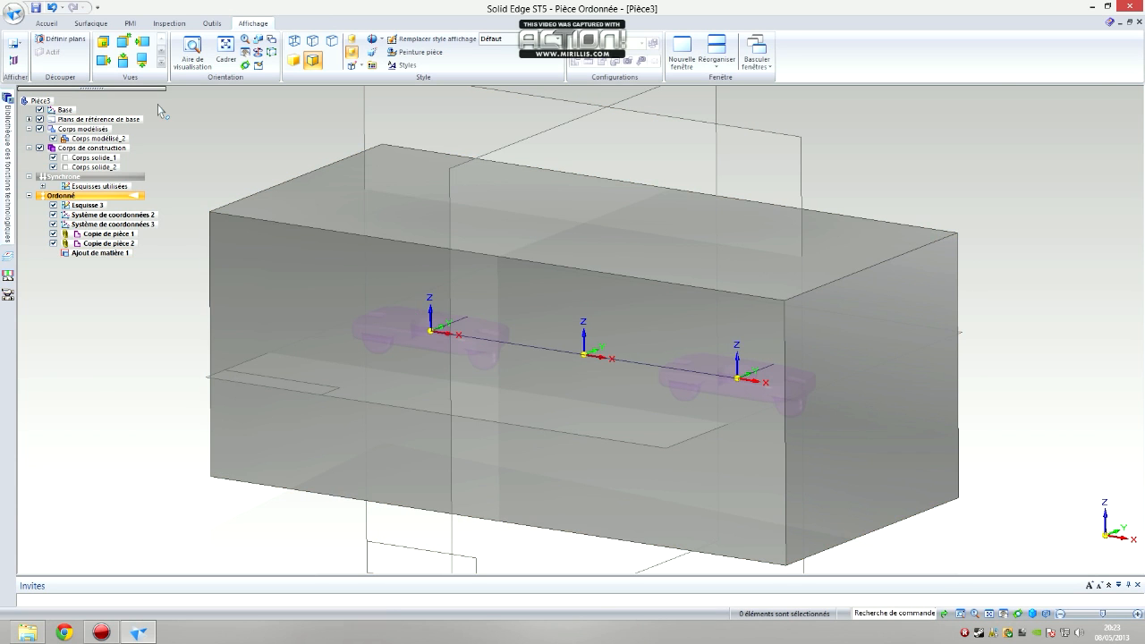
{"action": "left_click", "coordinate": [47, 24]}
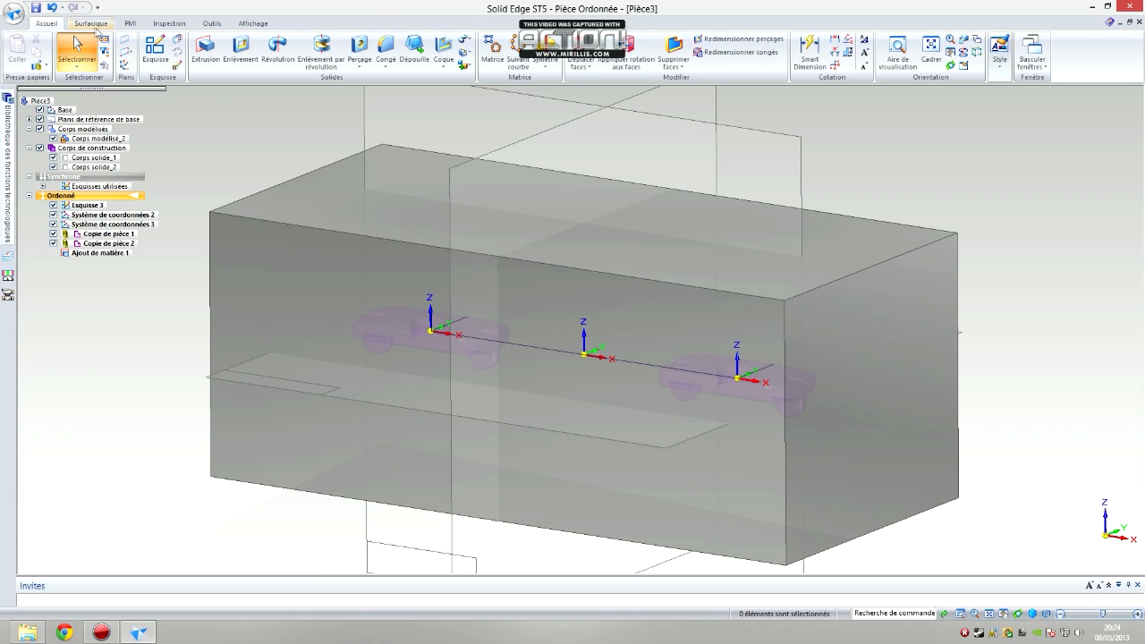
{"action": "left_click", "coordinate": [465, 64]}
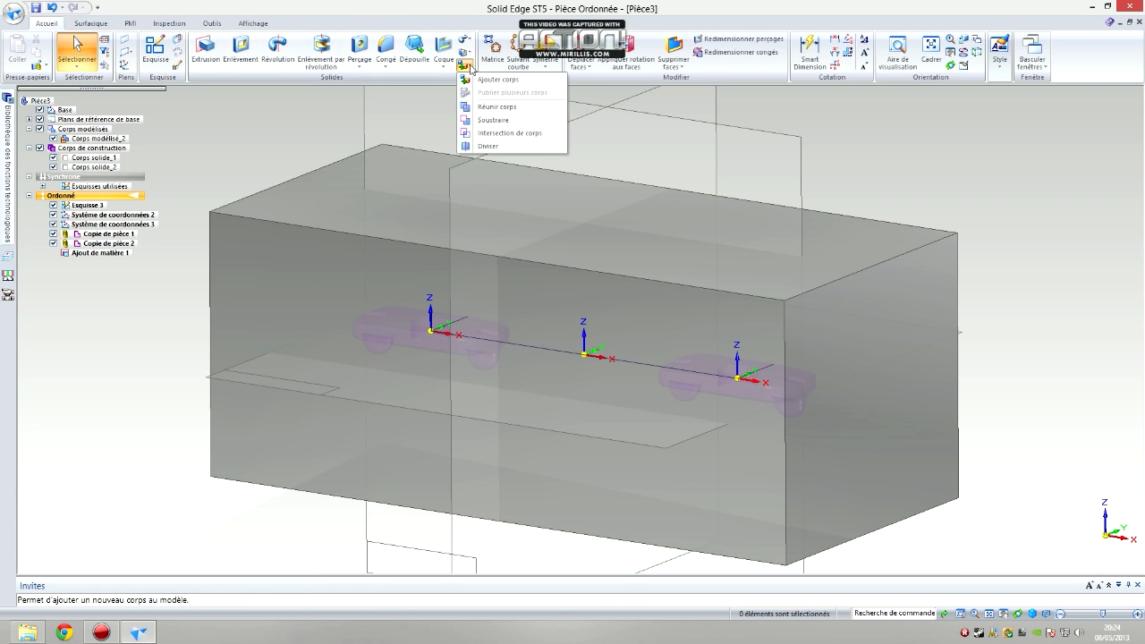
{"action": "left_click", "coordinate": [94, 27]}
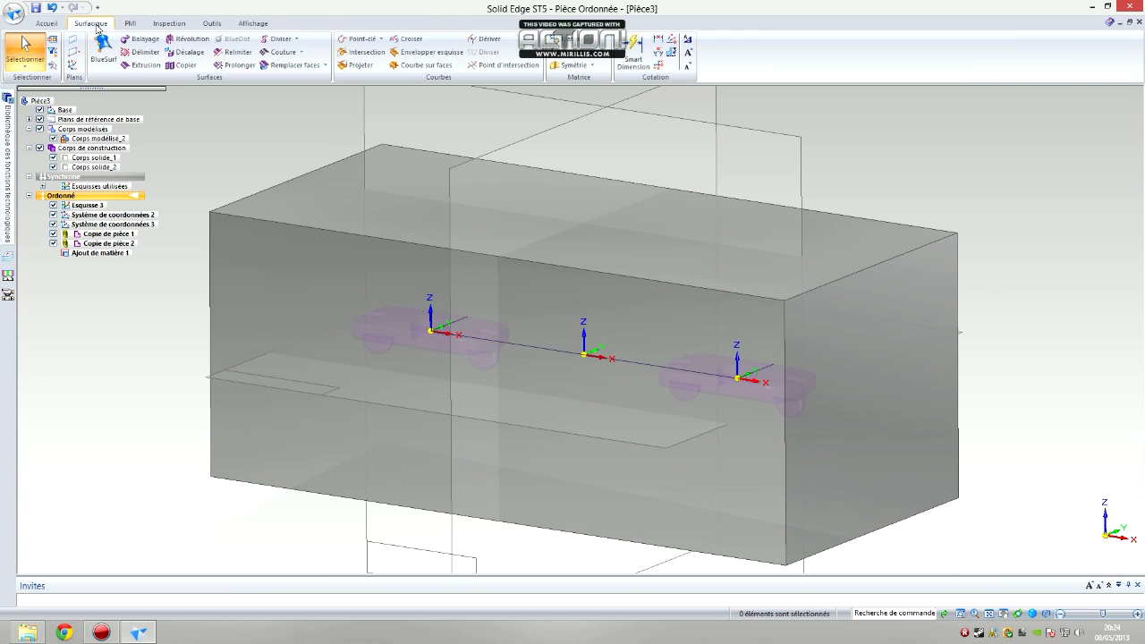
{"action": "left_click", "coordinate": [325, 65]}
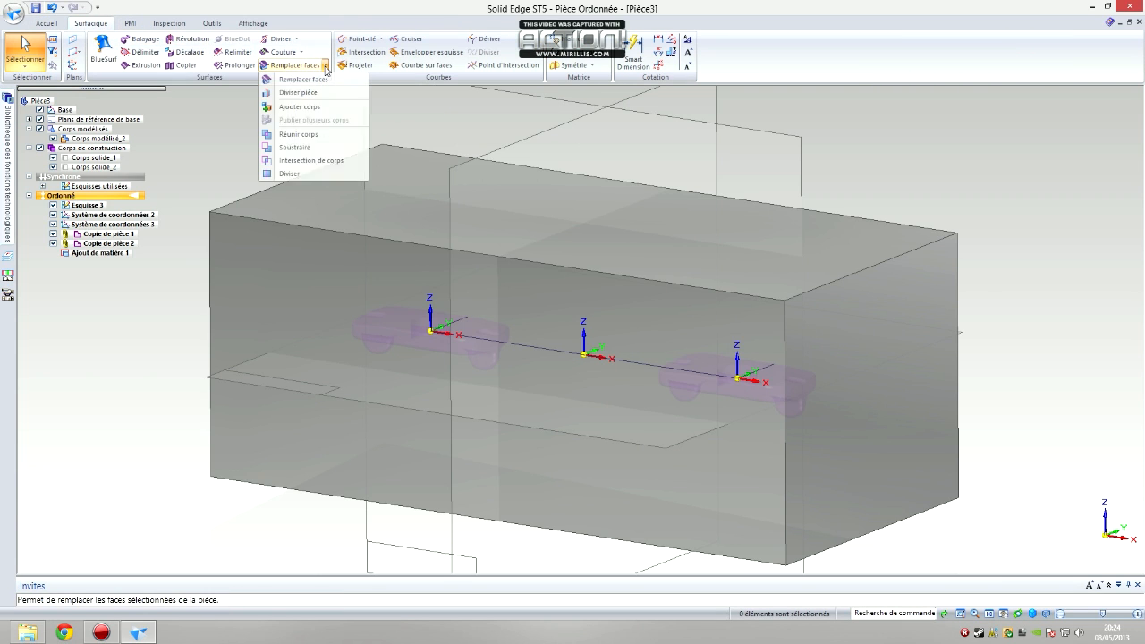
{"action": "left_click", "coordinate": [298, 148]}
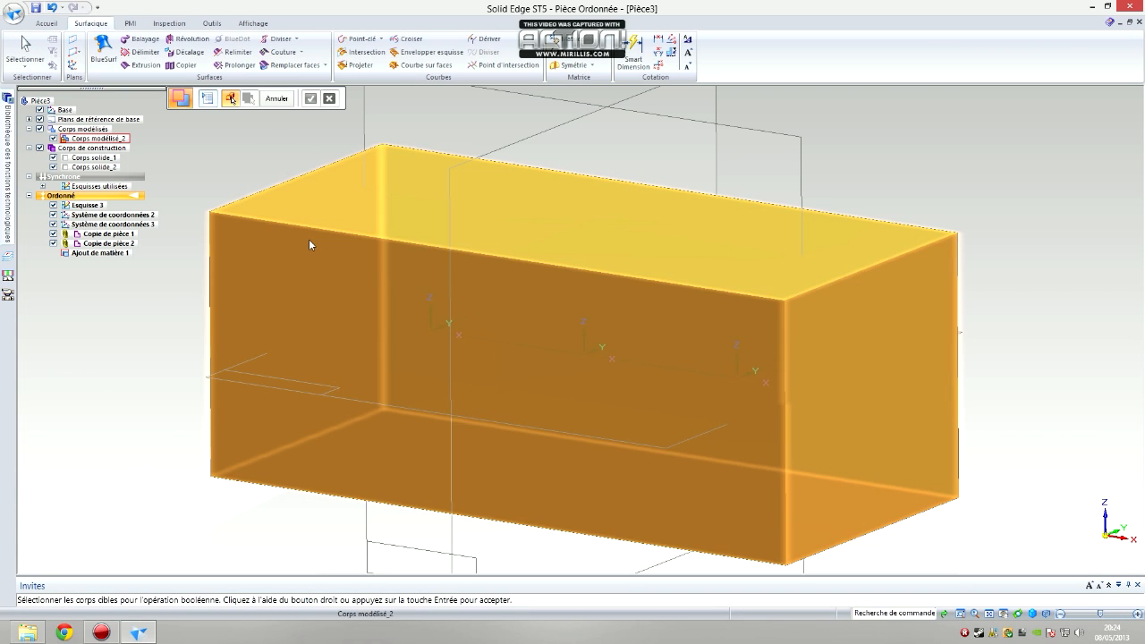
{"action": "left_click", "coordinate": [308, 240]}
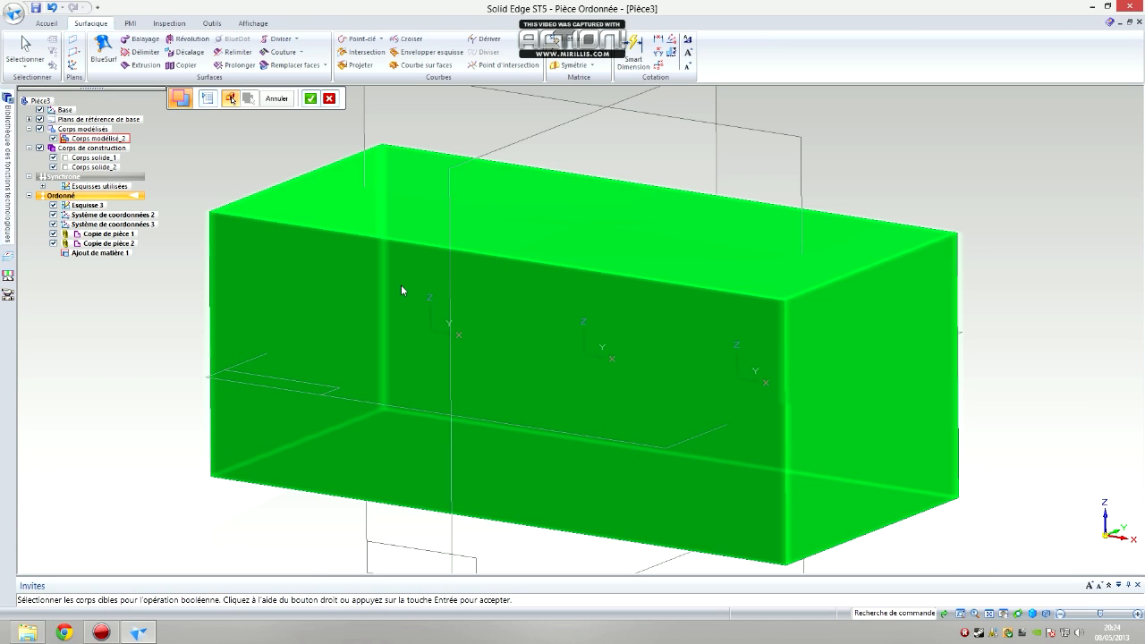
{"action": "left_click", "coordinate": [309, 102]}
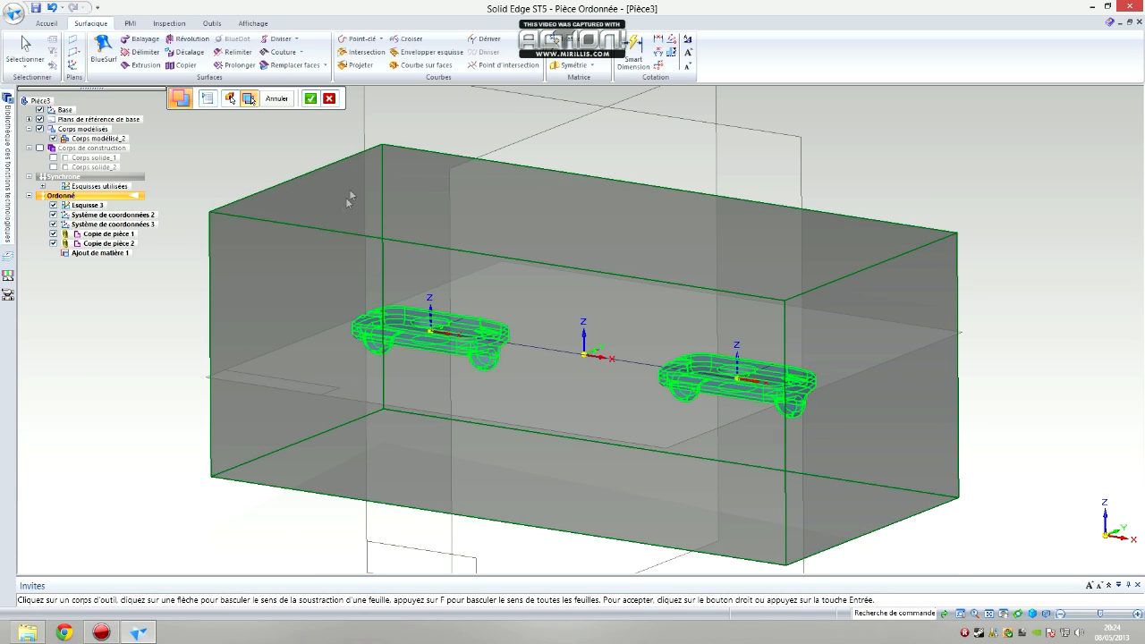
{"action": "left_click", "coordinate": [311, 98]}
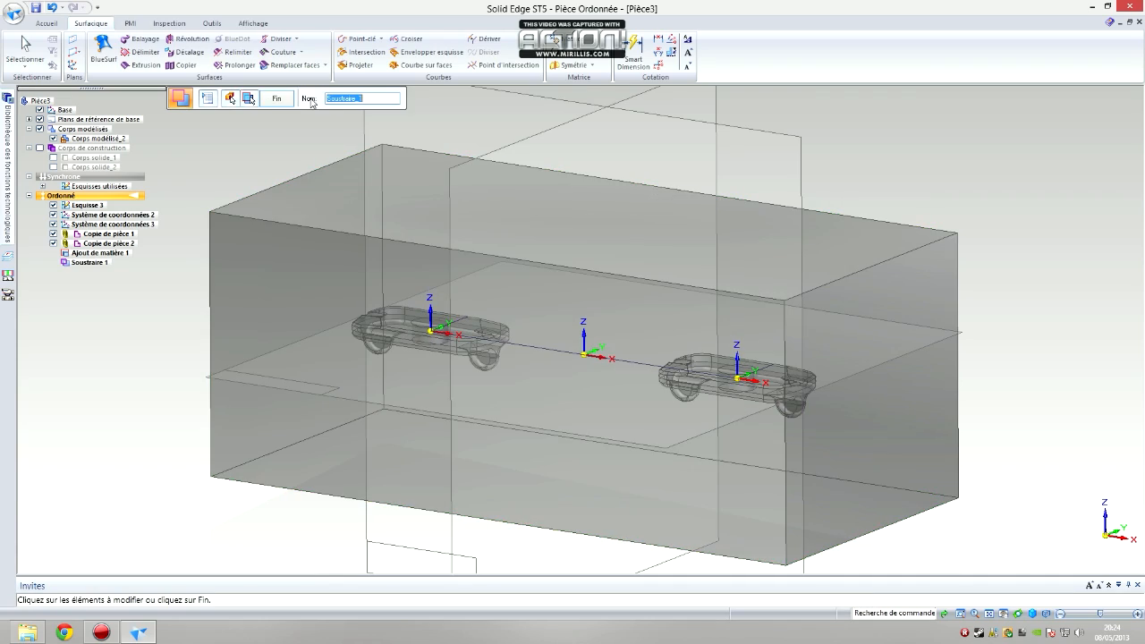
{"action": "left_click", "coordinate": [283, 98]}
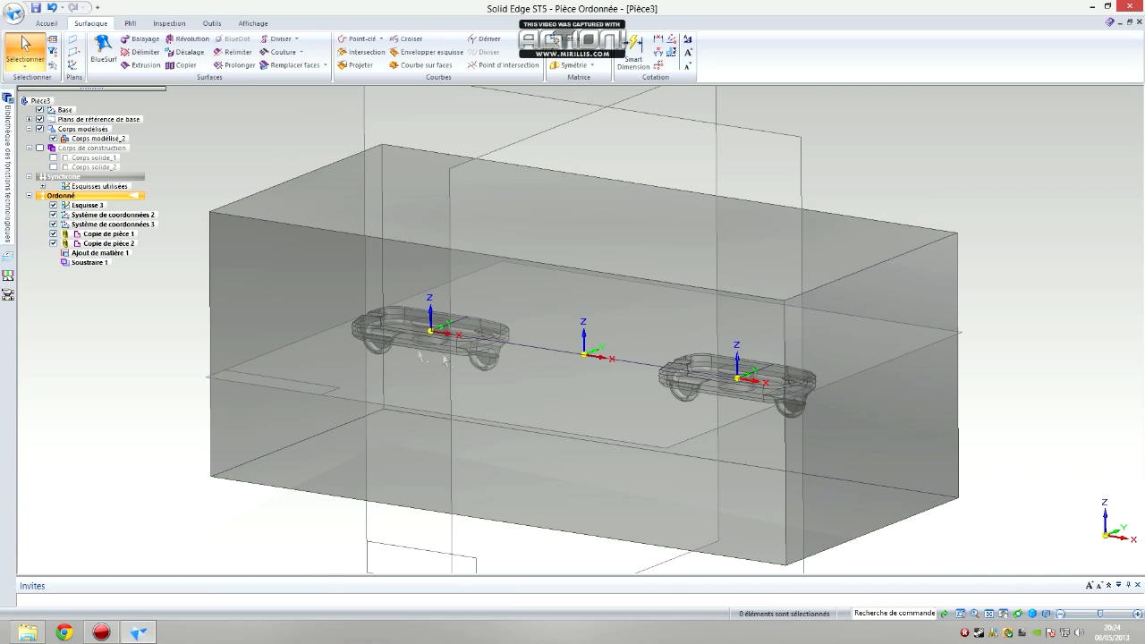
Start the Diviser pièce command and save the current part as "bloc de moule.par"
{"action": "middle_click_drag", "start_coordinate": [493, 356], "coordinate": [573, 296]}
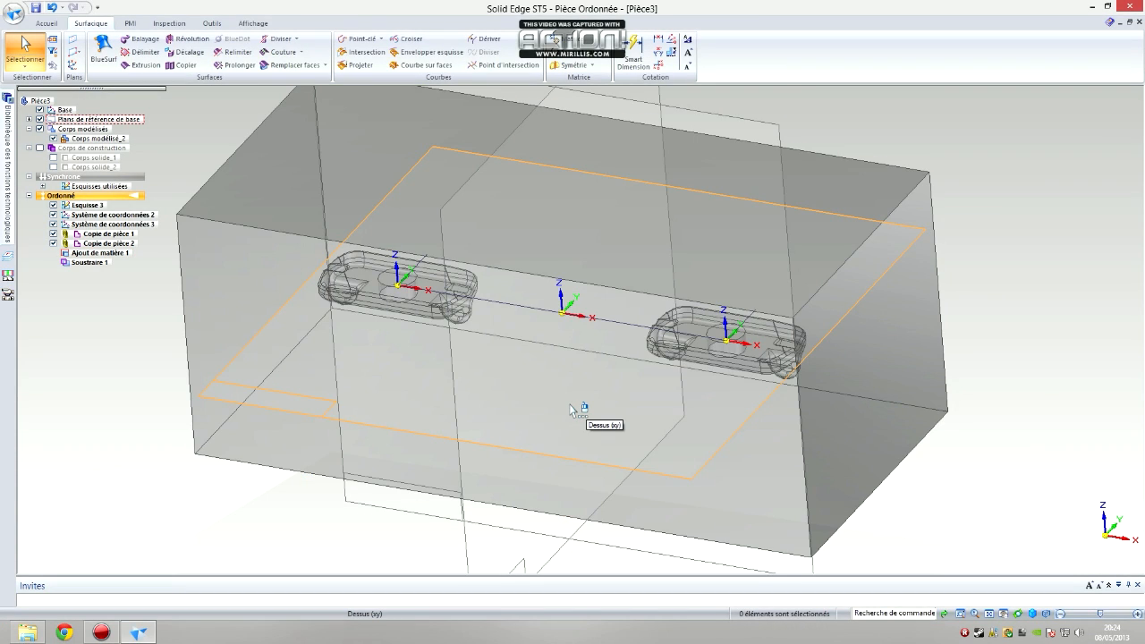
{"action": "mouse_move", "coordinate": [571, 406]}
{"action": "middle_mouse_down"}
{"action": "mouse_move", "coordinate": [571, 376]}
{"action": "mouse_move", "coordinate": [577, 392]}
{"action": "middle_mouse_up"}
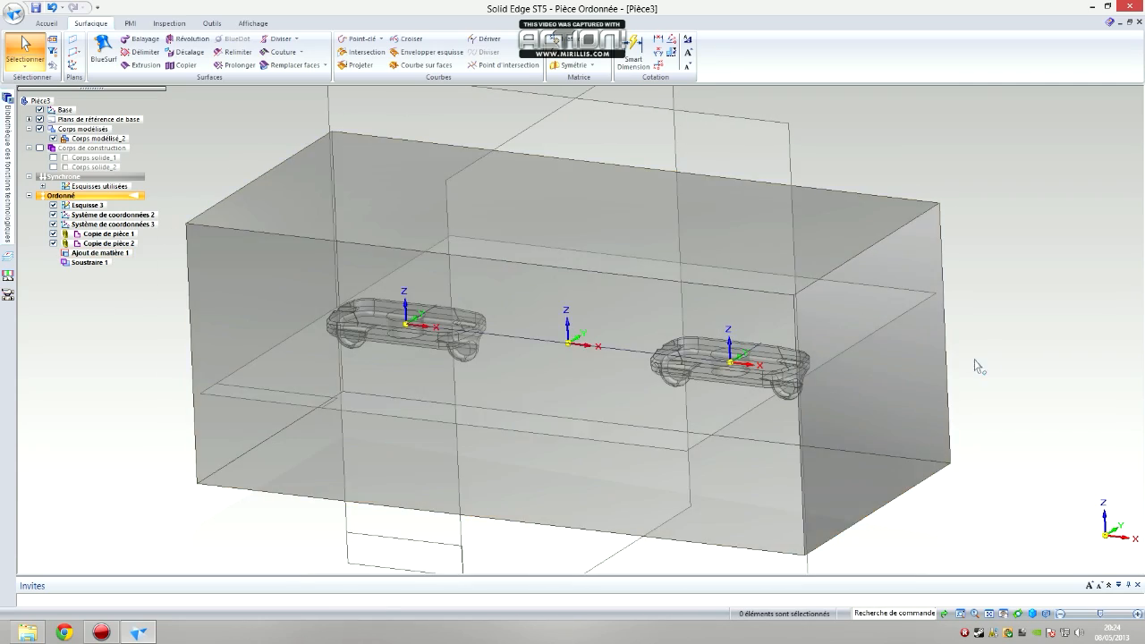
{"action": "mouse_move", "coordinate": [977, 362]}
{"action": "middle_mouse_down"}
{"action": "mouse_move", "coordinate": [971, 342]}
{"action": "mouse_move", "coordinate": [989, 376]}
{"action": "mouse_move", "coordinate": [978, 369]}
{"action": "middle_mouse_up"}
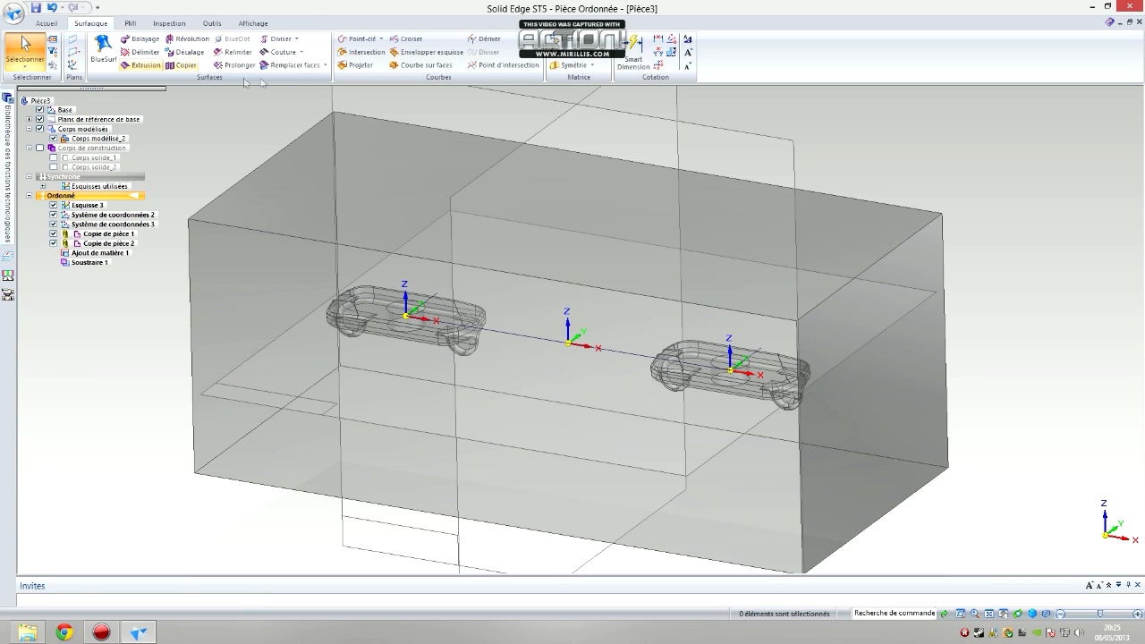
{"action": "left_click", "coordinate": [324, 66]}
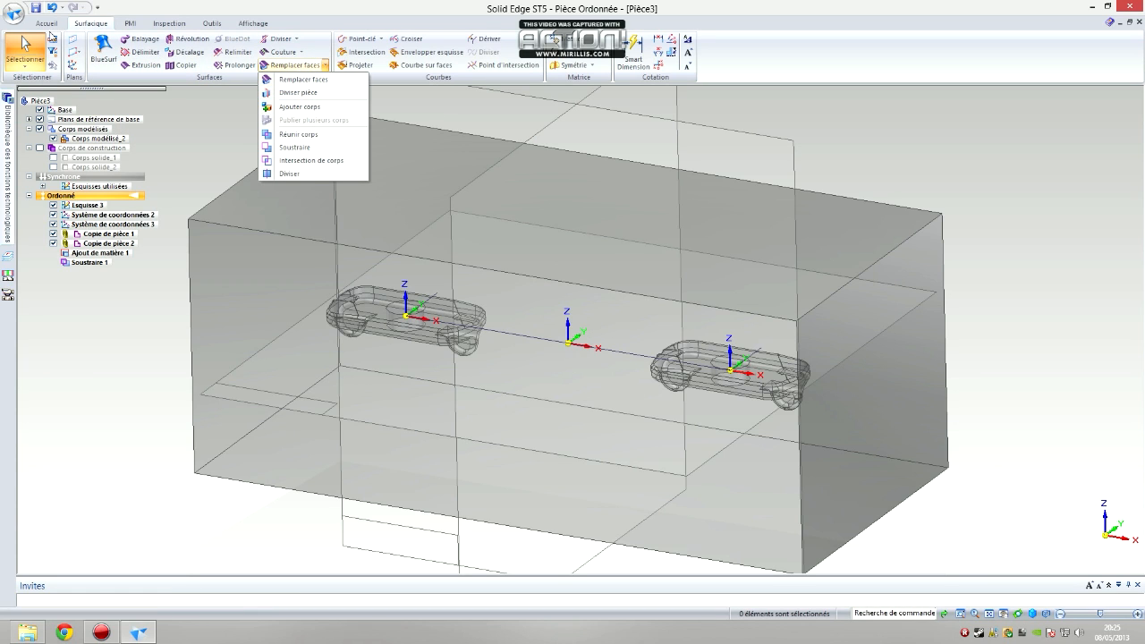
{"action": "left_click", "coordinate": [59, 25]}
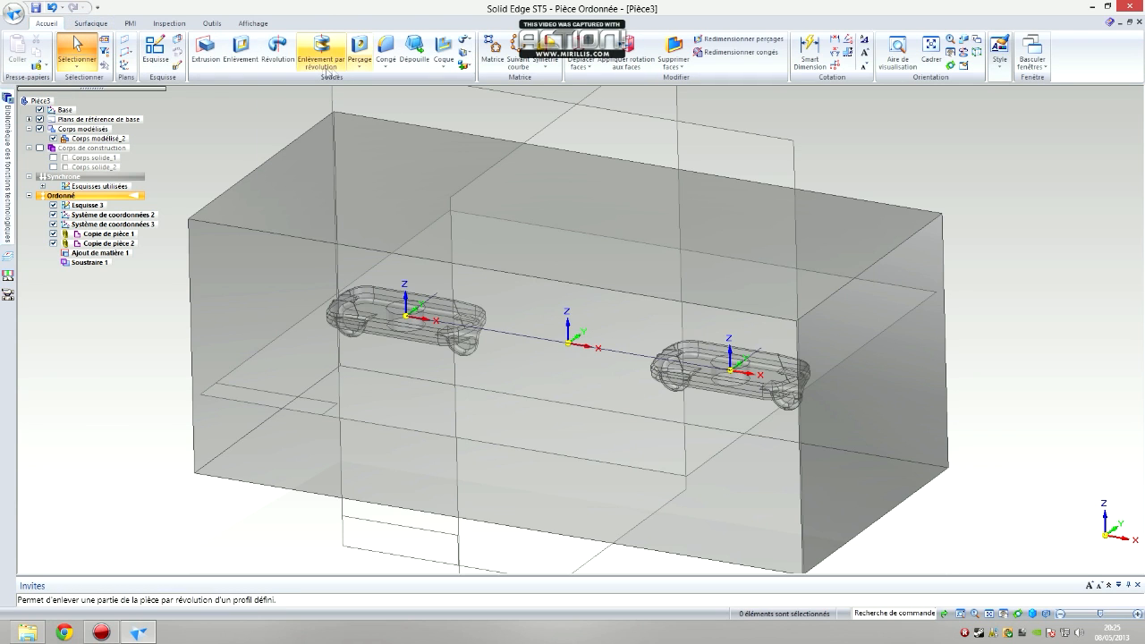
{"action": "left_click", "coordinate": [466, 66]}
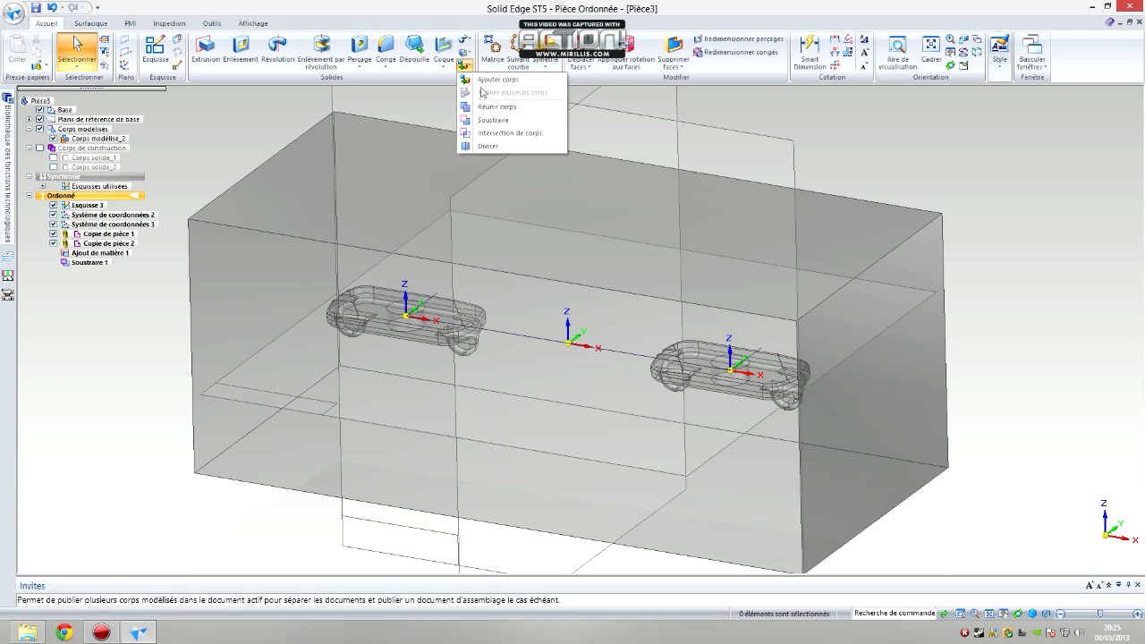
{"action": "left_click", "coordinate": [98, 24]}
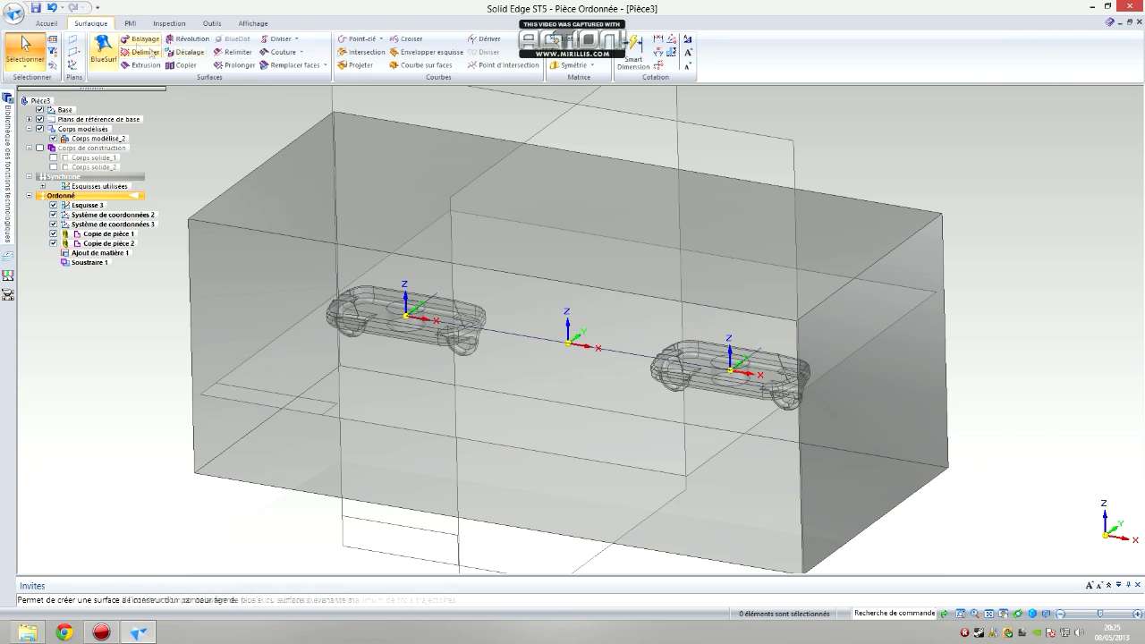
{"action": "left_click", "coordinate": [324, 65]}
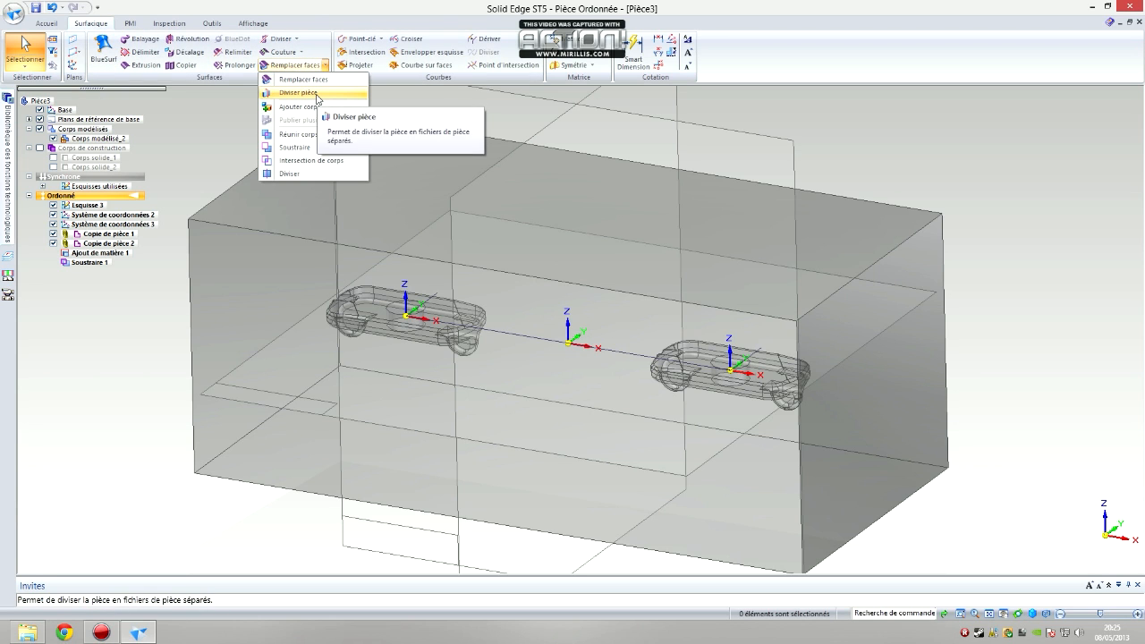
{"action": "left_click", "coordinate": [317, 93]}
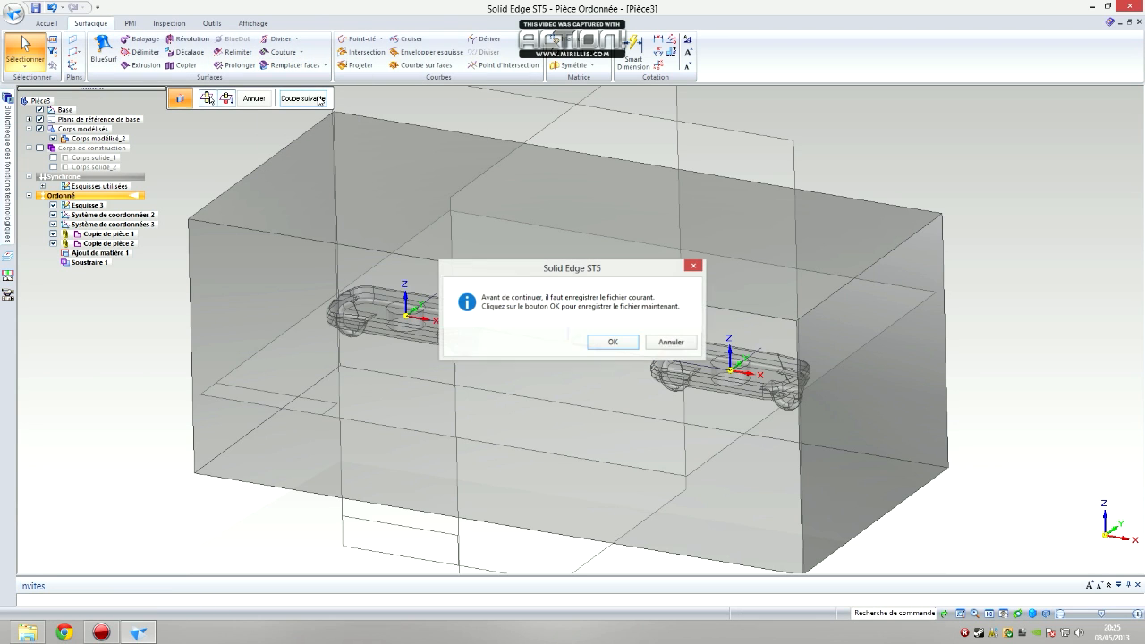
{"action": "left_click", "coordinate": [612, 343]}
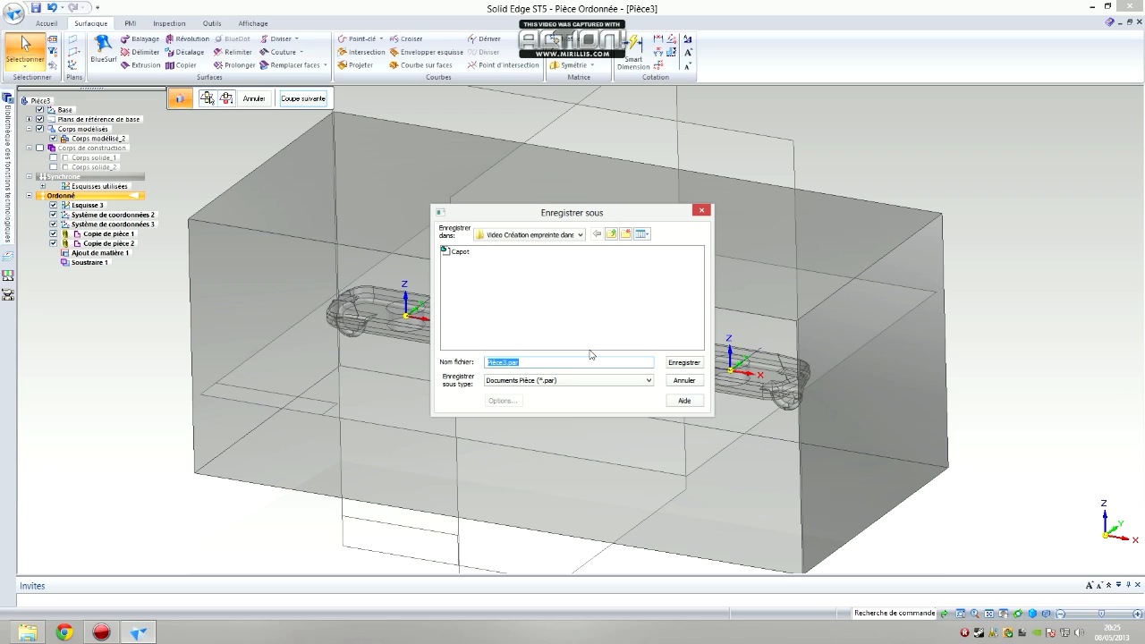
{"action": "type", "text": "bl"}
{"action": "left_click", "coordinate": [689, 363]}
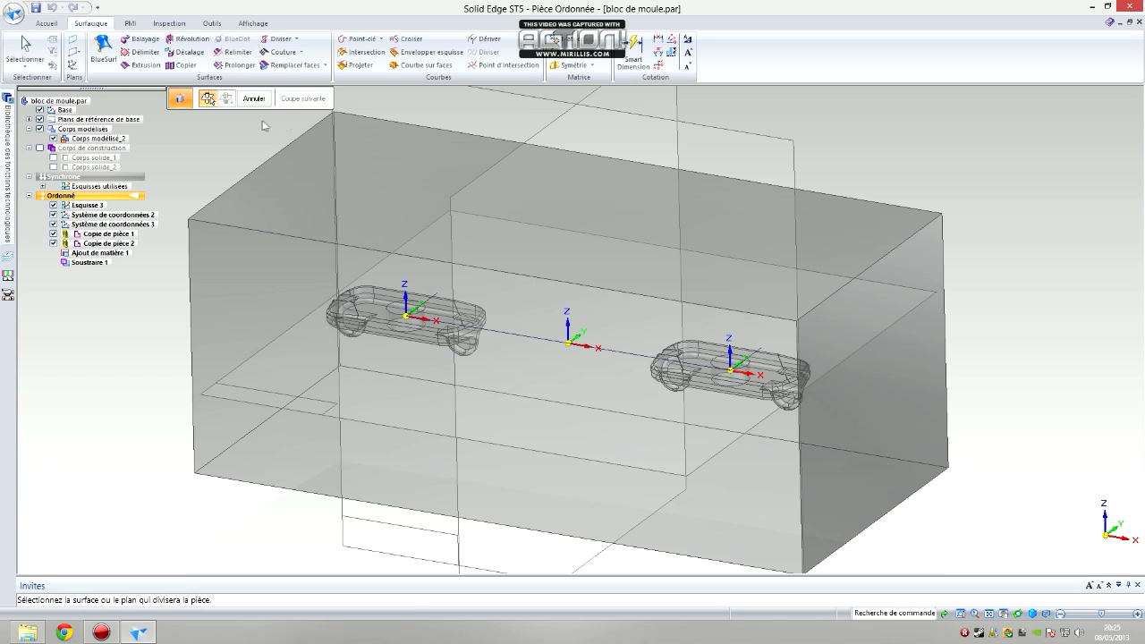
Divide the mould block along the Dessus (xy) plane, choosing the upper side for the new file, and finish the cut
{"action": "left_click", "coordinate": [249, 404]}
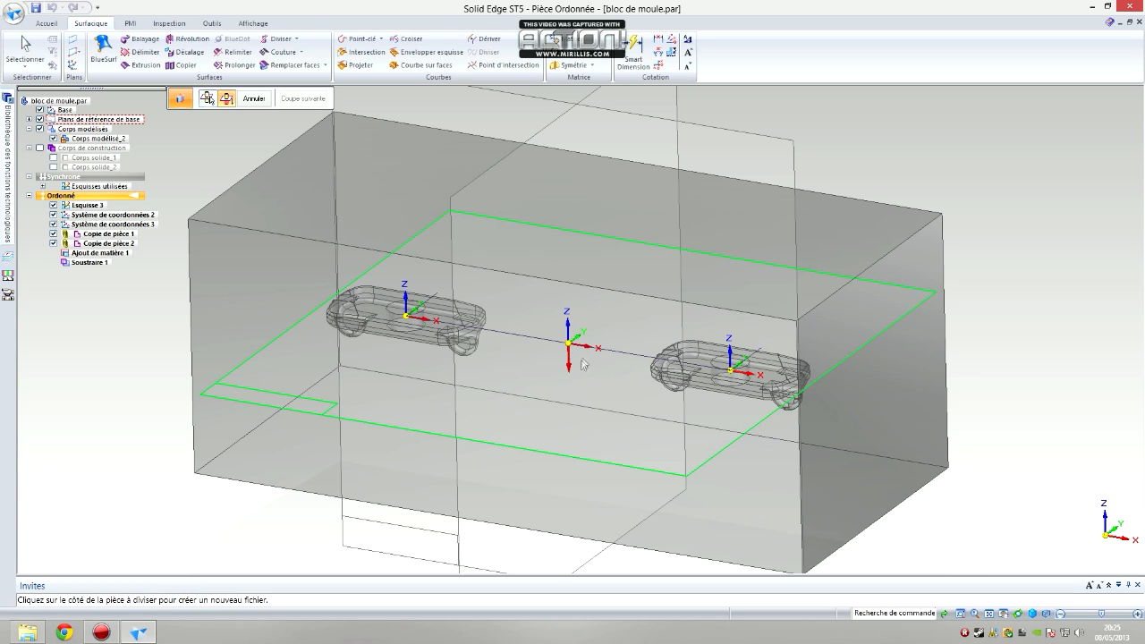
{"action": "left_click", "coordinate": [586, 331]}
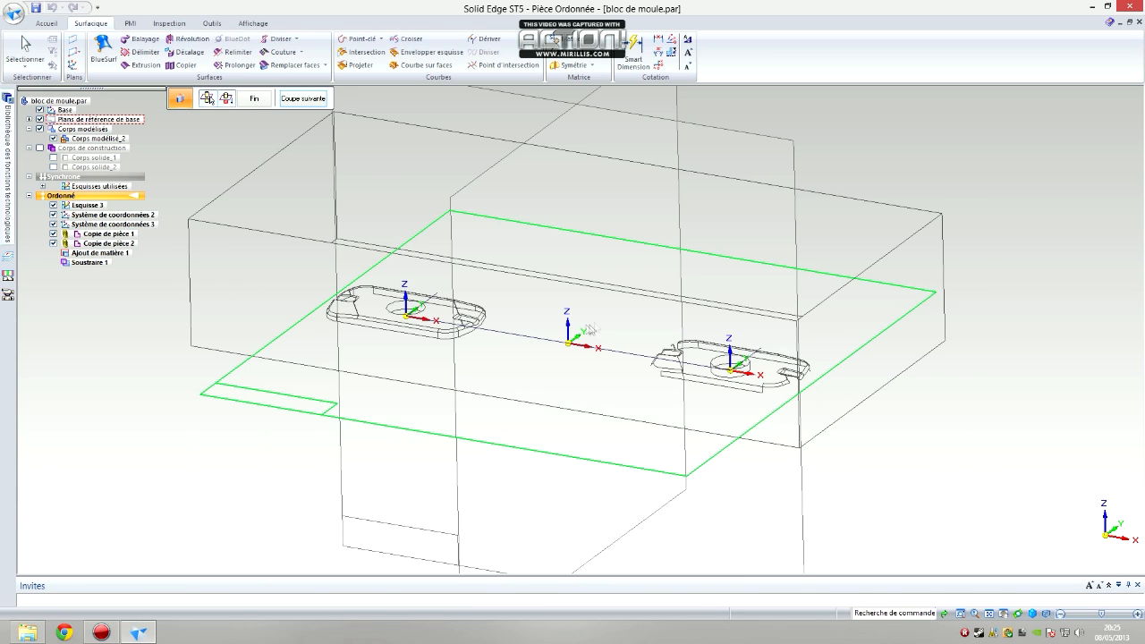
{"action": "left_click", "coordinate": [255, 100]}
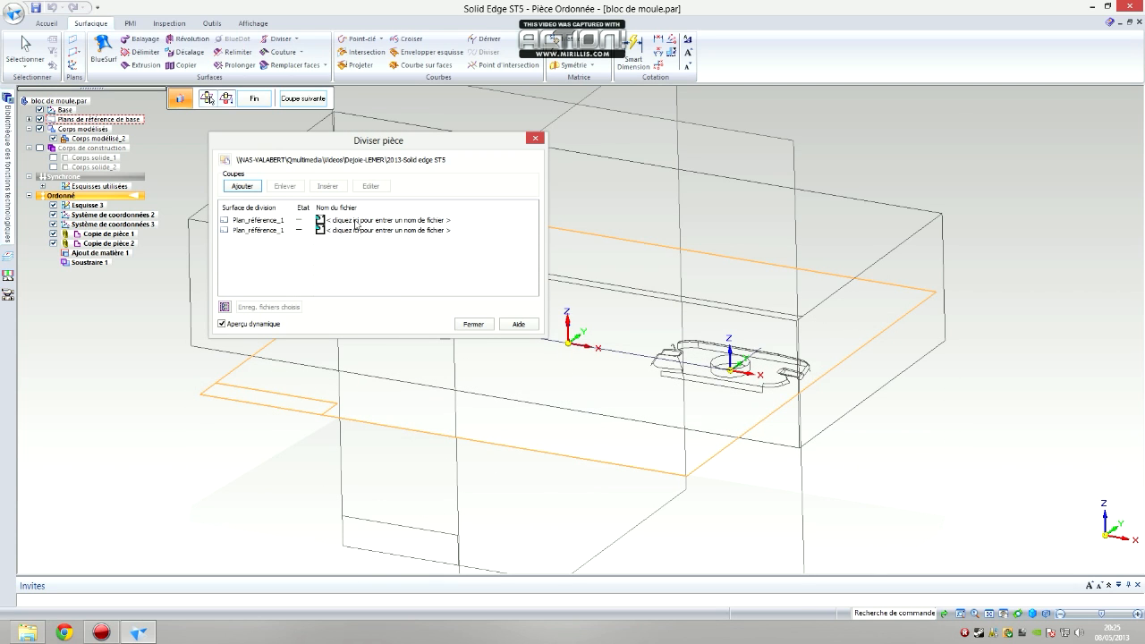
Name the upper half's file "Moule Fixe" and the lower half's "Moule Mobile", and save both as separate part files
{"action": "left_click", "coordinate": [356, 221]}
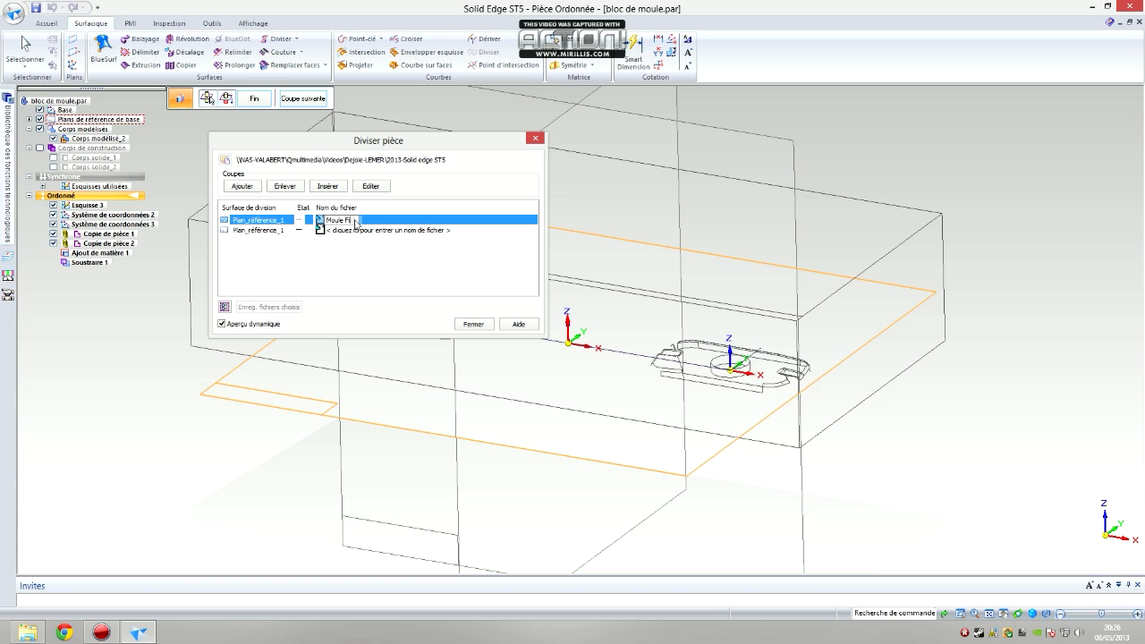
{"action": "left_click", "coordinate": [349, 230]}
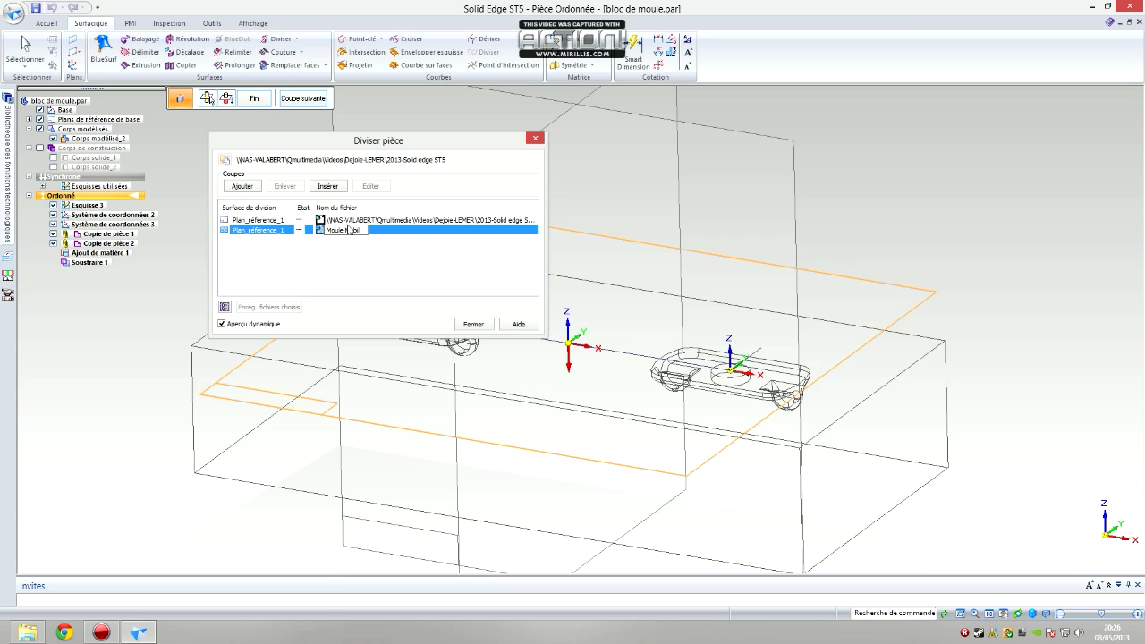
{"action": "key", "text": "Return"}
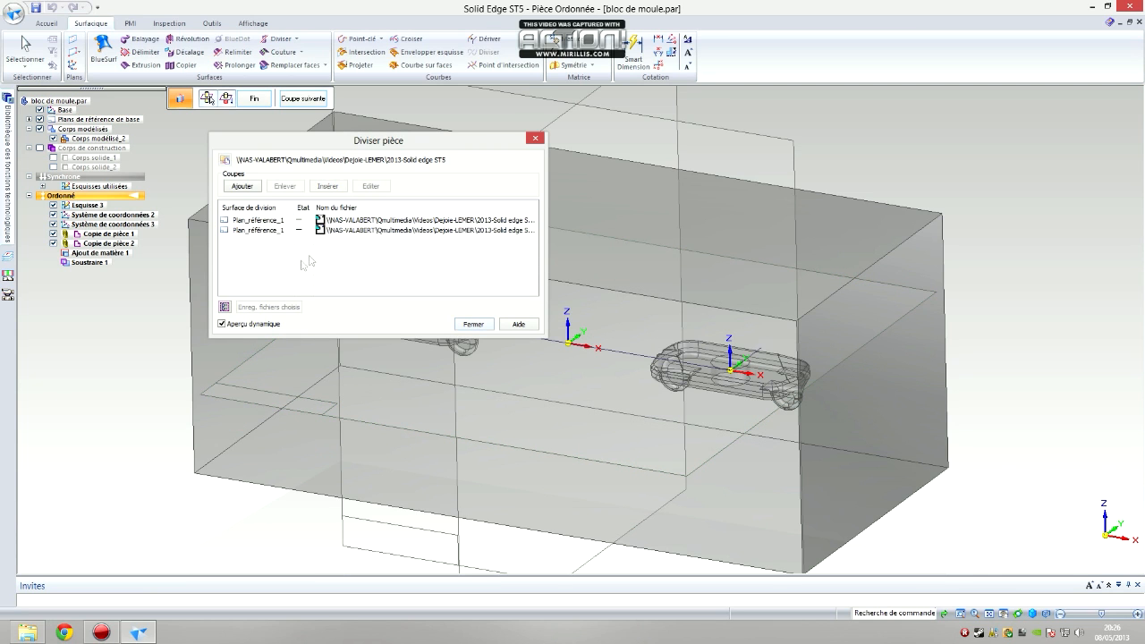
{"action": "left_click", "coordinate": [229, 310]}
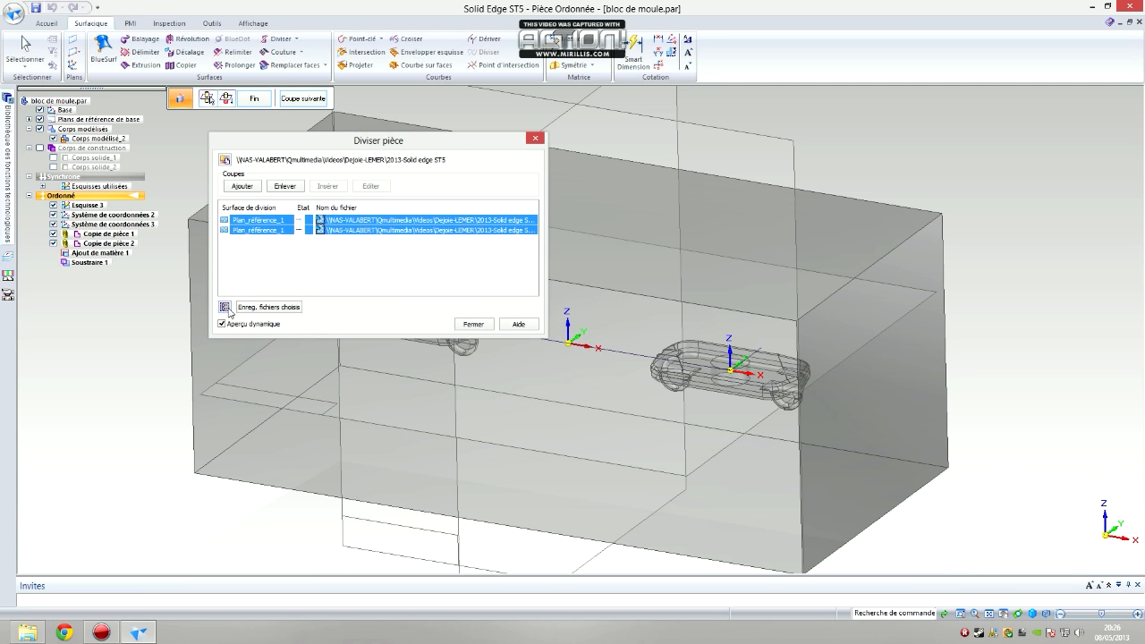
{"action": "left_click", "coordinate": [270, 309]}
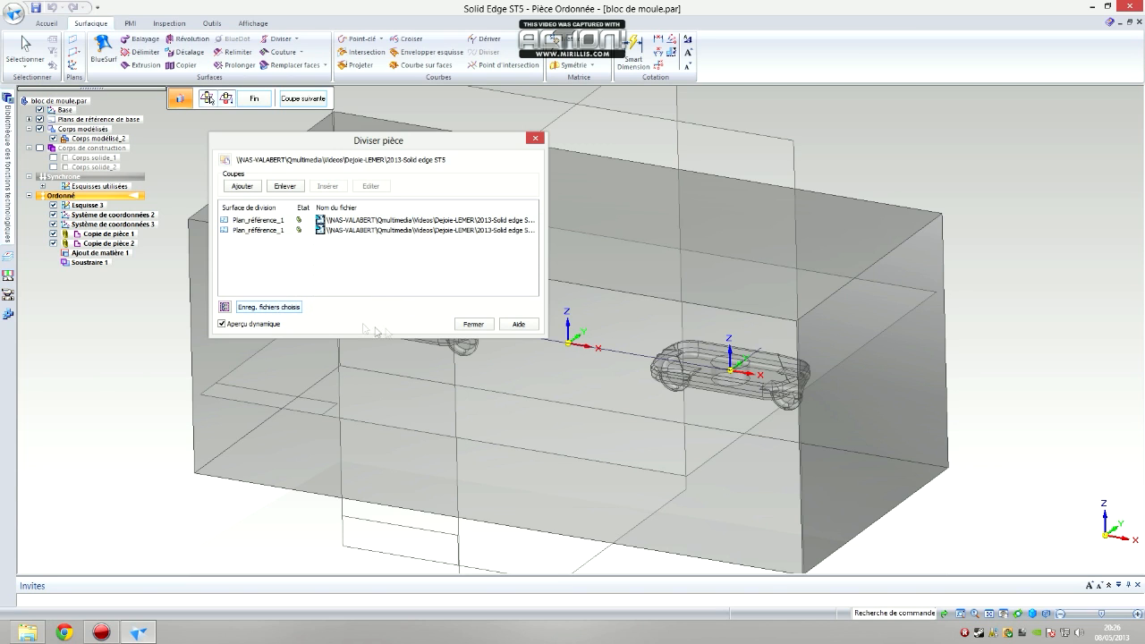
{"action": "left_click", "coordinate": [460, 325]}
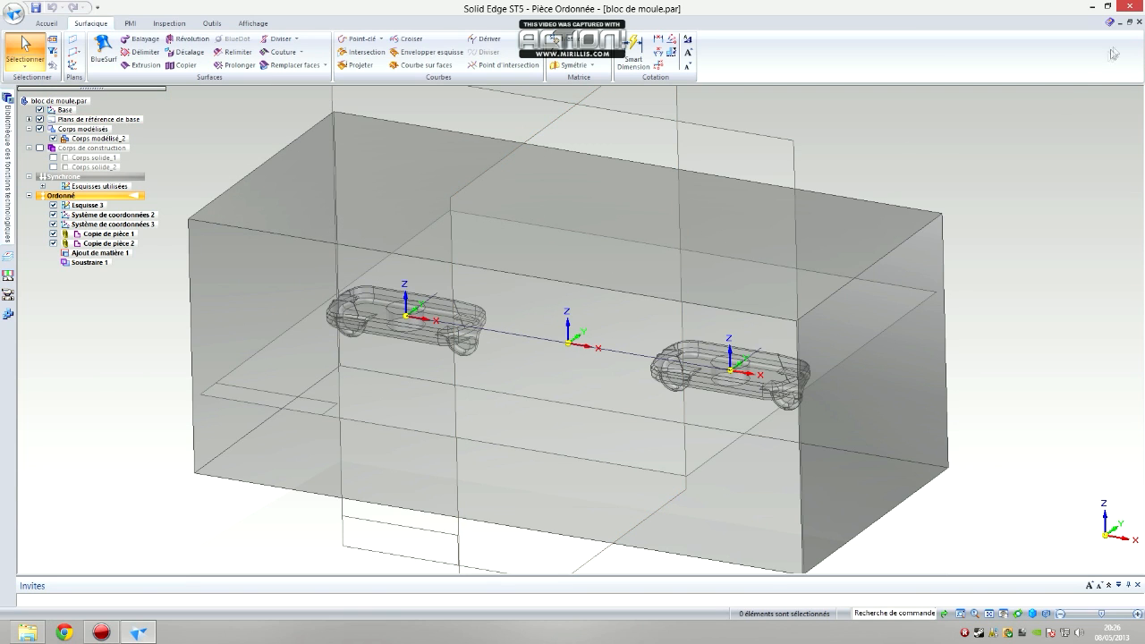
Close the mould block document and open Moule Fixe.par to inspect its two cavities
{"action": "left_click", "coordinate": [1139, 23]}
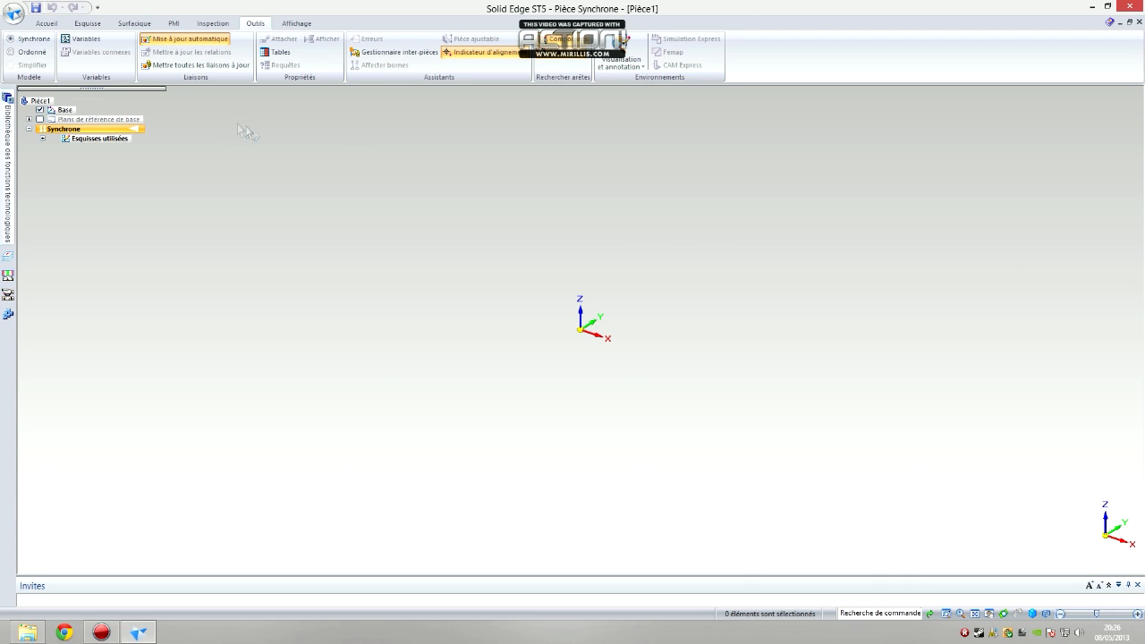
{"action": "left_click", "coordinate": [13, 14]}
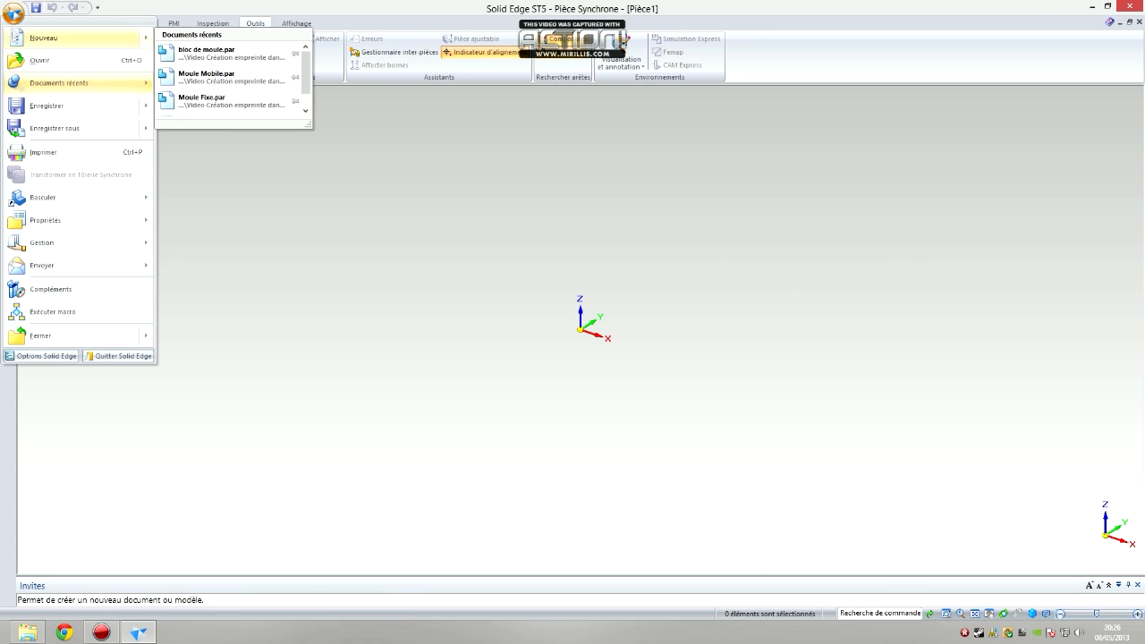
{"action": "left_click", "coordinate": [40, 60]}
{"action": "left_click", "coordinate": [386, 210]}
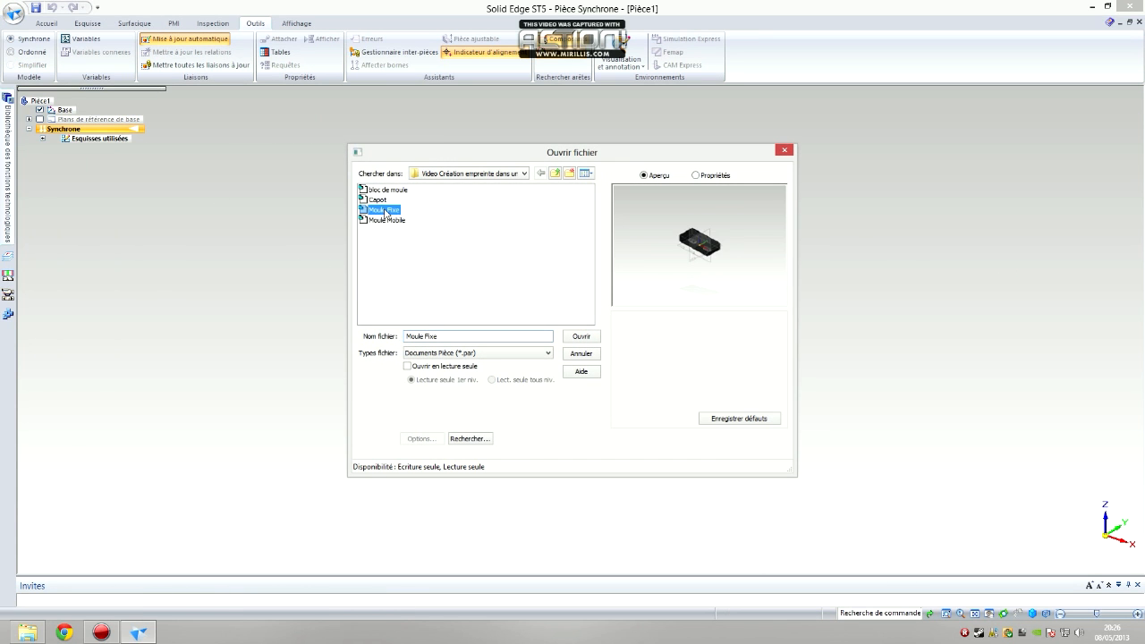
{"action": "left_click", "coordinate": [569, 340]}
{"action": "middle_click_drag", "start_coordinate": [715, 365], "coordinate": [686, 200]}
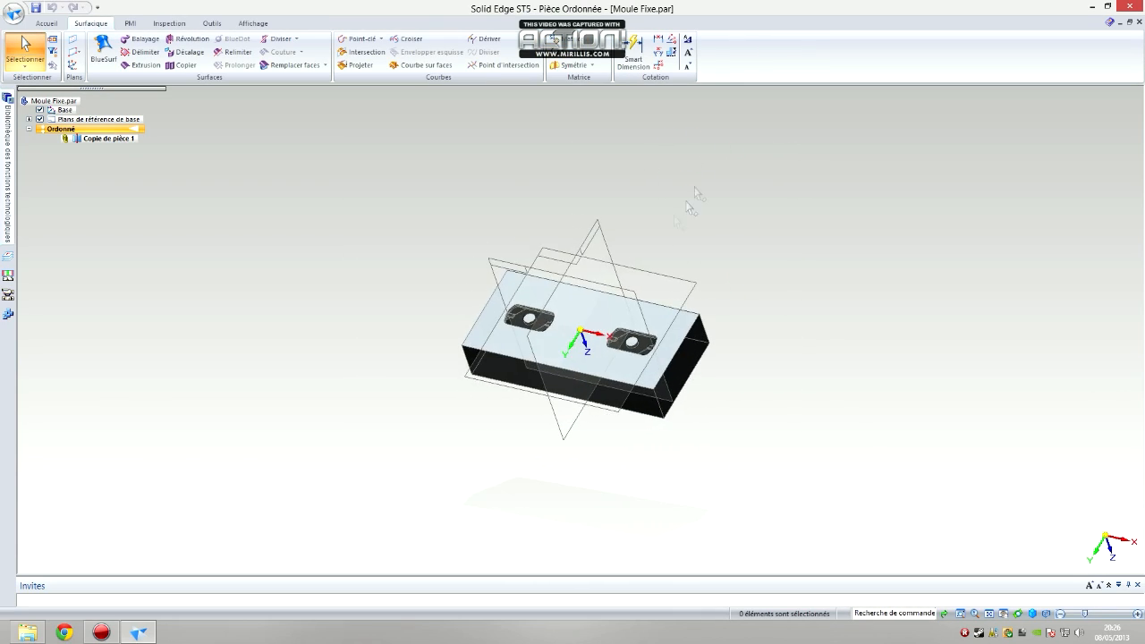
{"action": "scroll", "coordinate": [664, 302], "scroll_direction": "up", "scroll_amount": 5}
{"action": "middle_click_drag", "start_coordinate": [631, 308], "coordinate": [609, 388]}
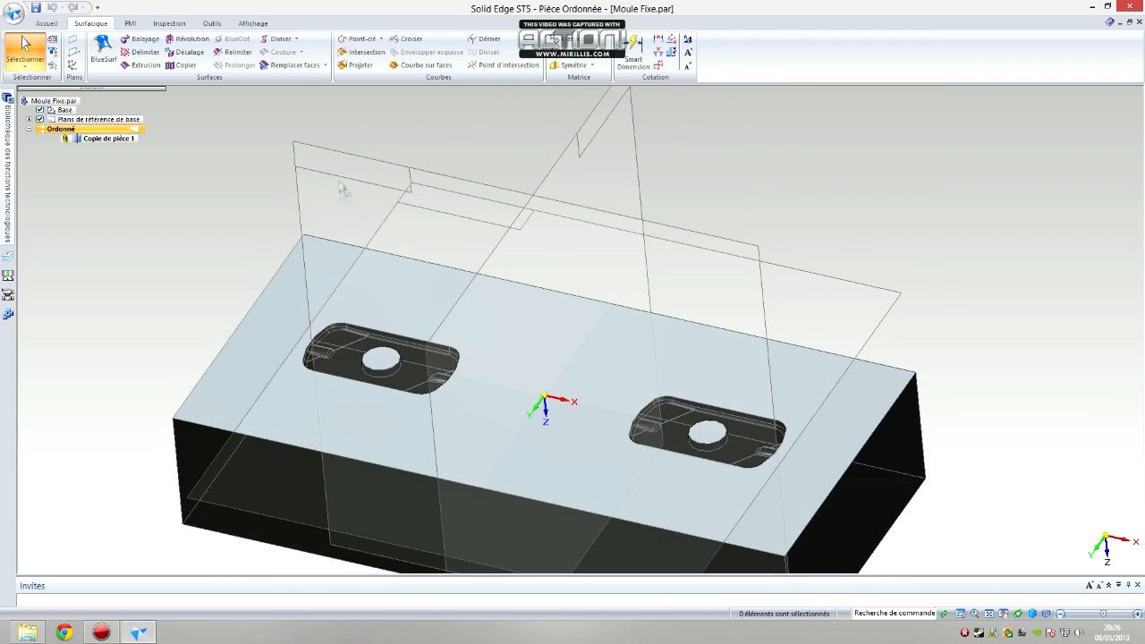
Open Moule Mobile.par and inspect the two cavities of this mould half
{"action": "left_click", "coordinate": [13, 13]}
{"action": "left_click", "coordinate": [38, 60]}
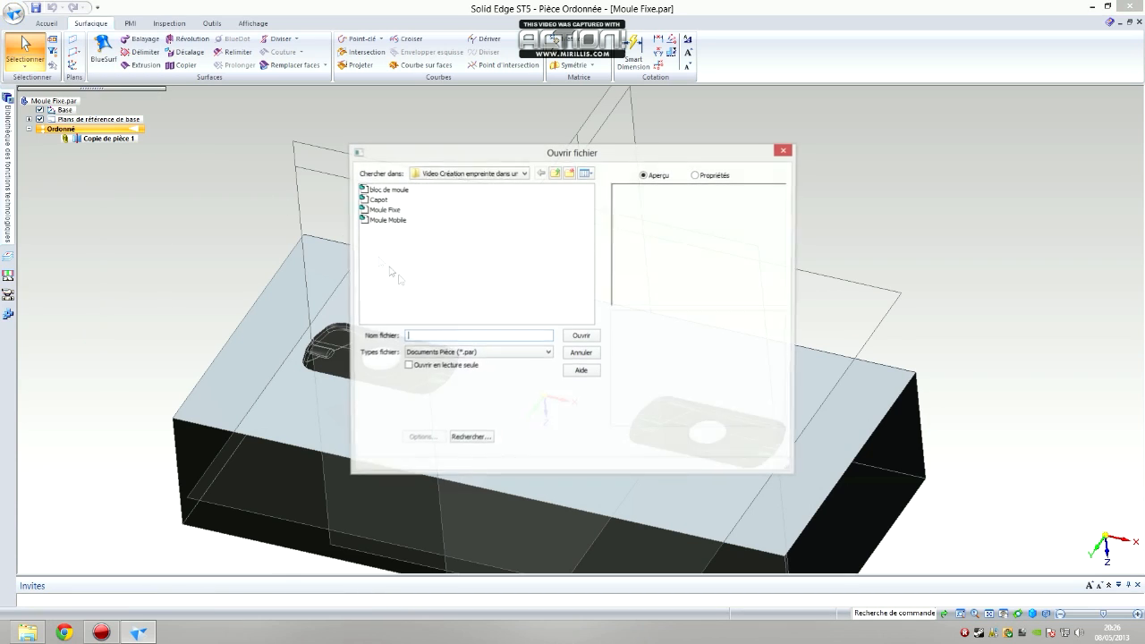
{"action": "left_click", "coordinate": [403, 220]}
{"action": "left_click", "coordinate": [573, 341]}
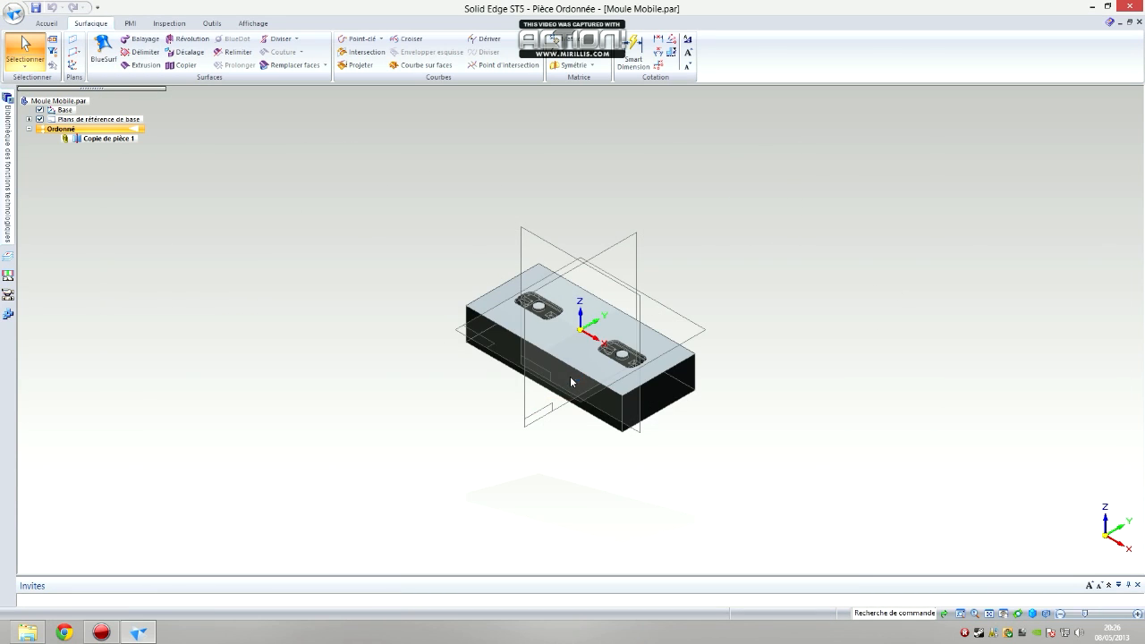
{"action": "middle_click_drag", "start_coordinate": [599, 309], "coordinate": [563, 333]}
{"action": "scroll", "coordinate": [569, 334], "scroll_direction": "up", "scroll_amount": 4}
{"action": "scroll", "coordinate": [569, 333], "scroll_direction": "down", "scroll_amount": 3}
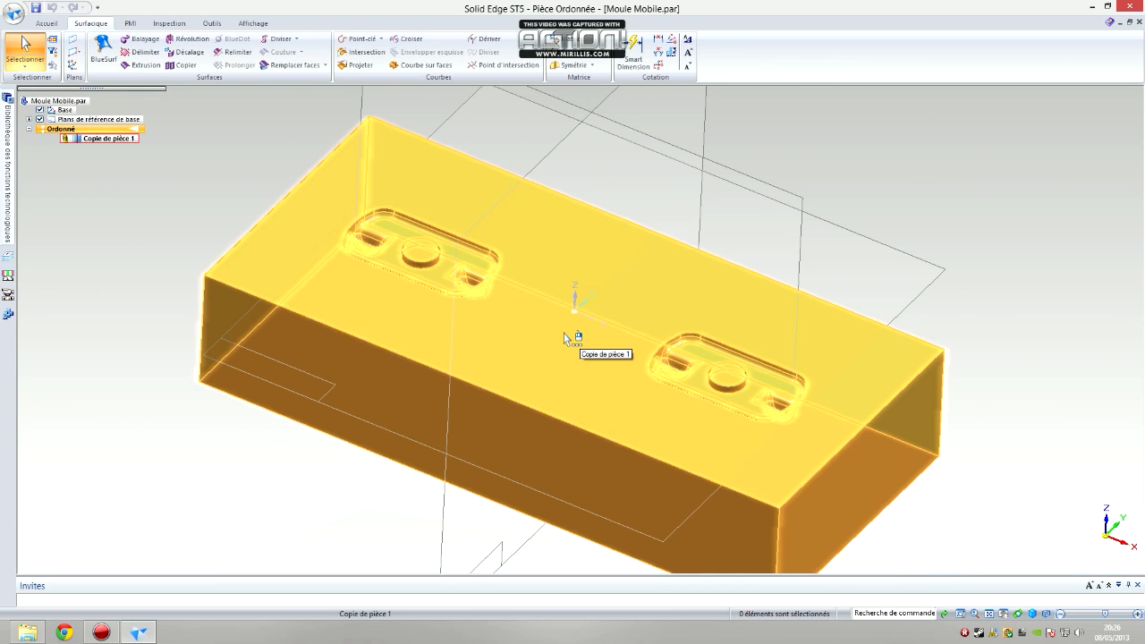
Show the draft analysis on Moule Mobile and set its draft angle to 0,5°
{"action": "left_click", "coordinate": [243, 27]}
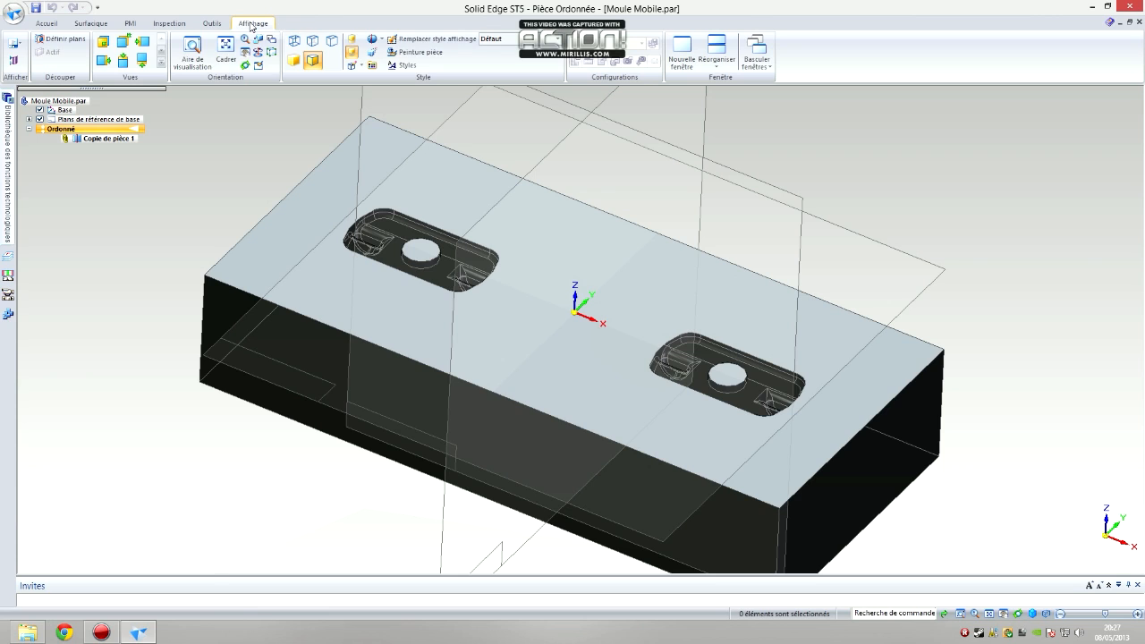
{"action": "left_click", "coordinate": [212, 24]}
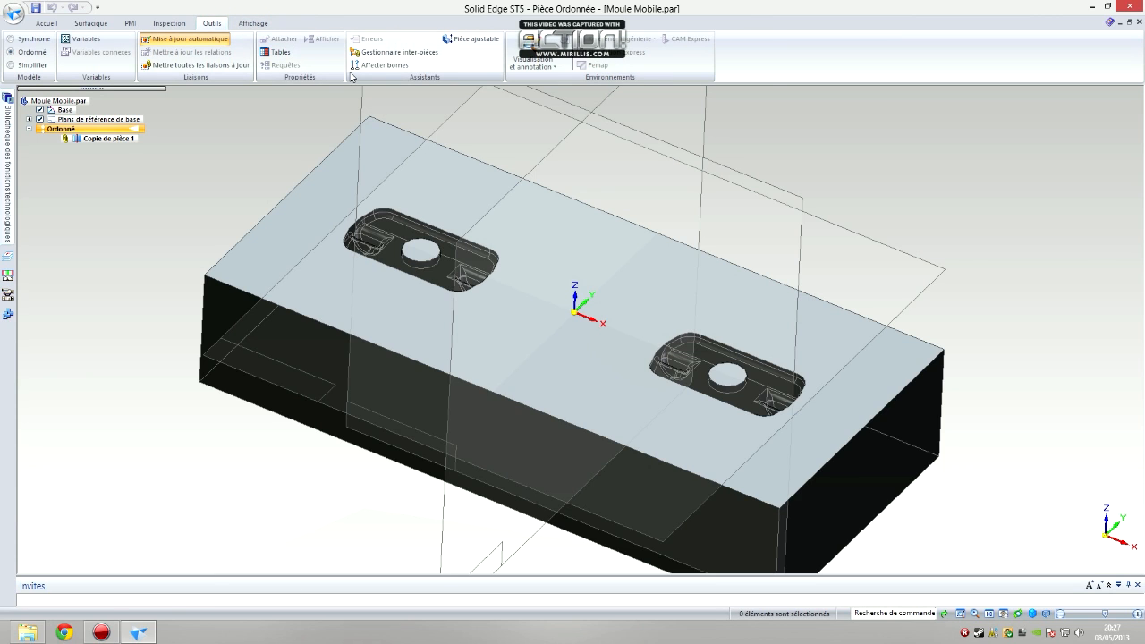
{"action": "left_click", "coordinate": [172, 25]}
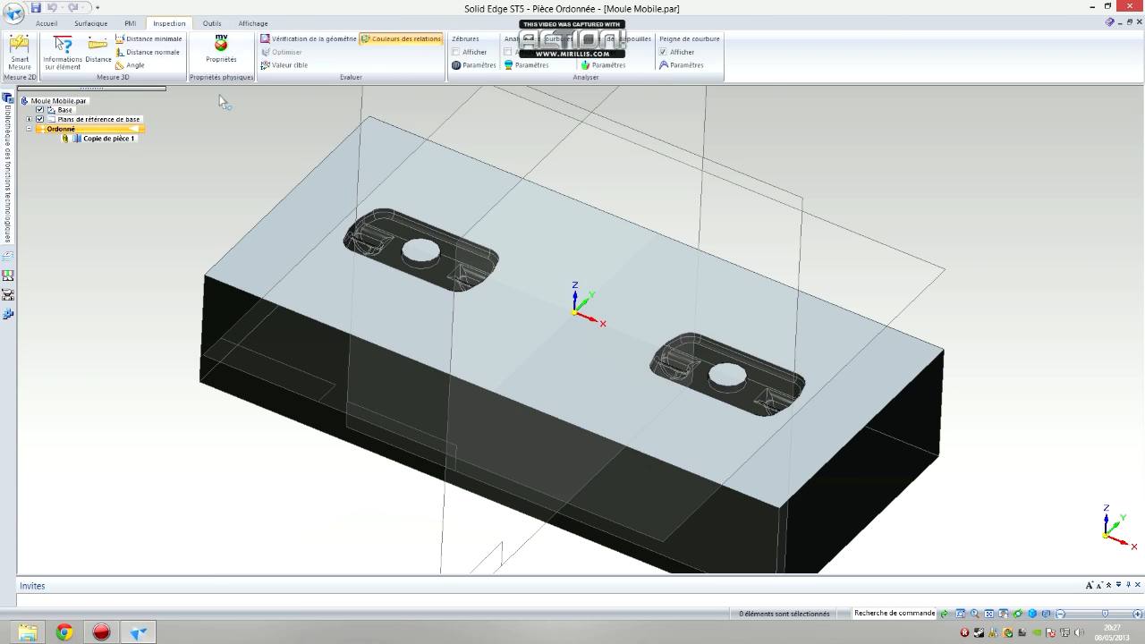
{"action": "left_click", "coordinate": [595, 54]}
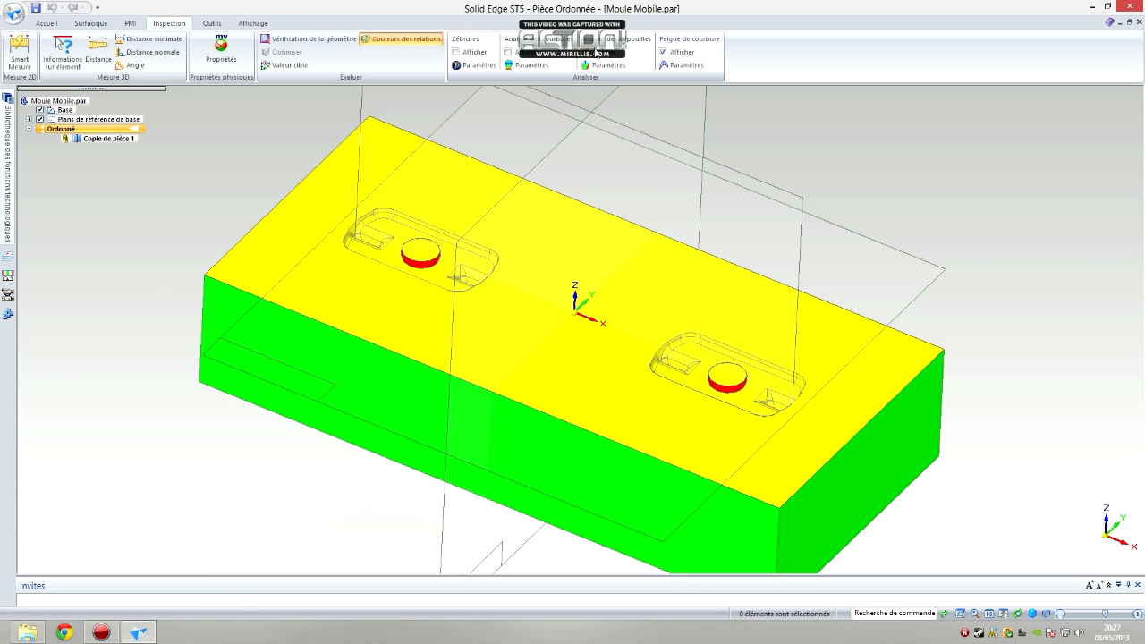
{"action": "left_click", "coordinate": [605, 65]}
{"action": "double_click", "coordinate": [598, 247]}
{"action": "type", "text": "0.5"}
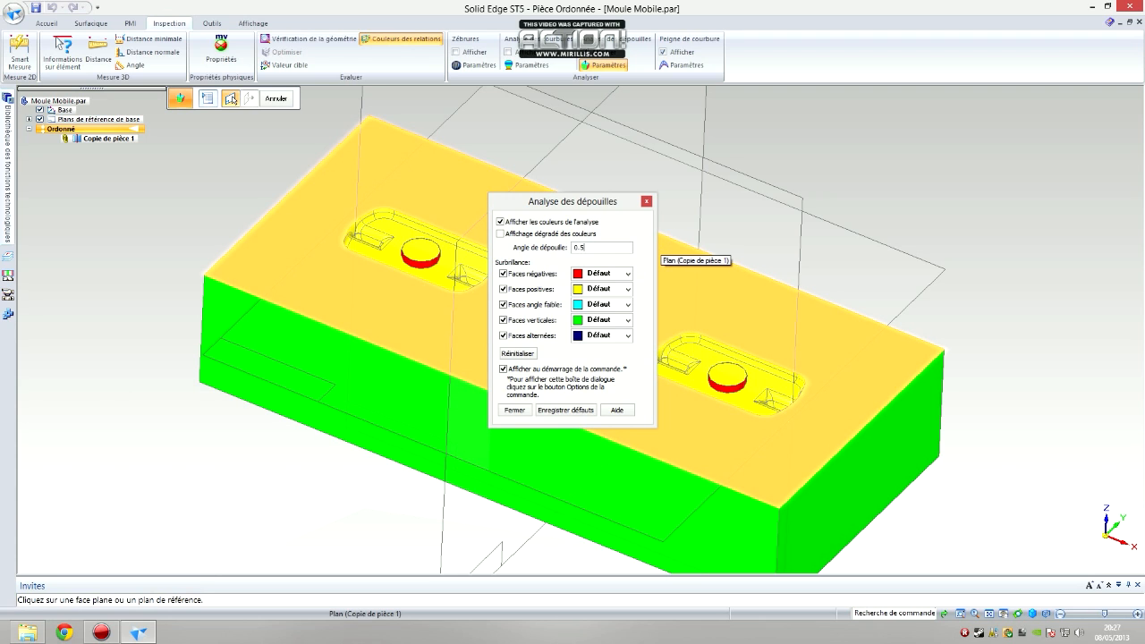
{"action": "left_click", "coordinate": [516, 411]}
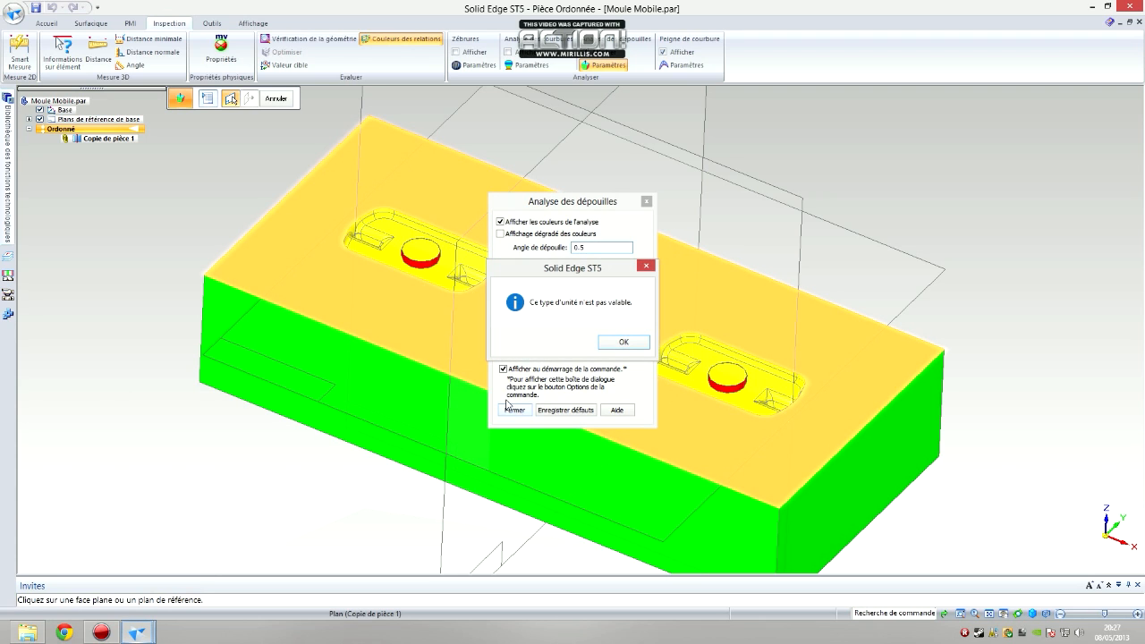
{"action": "left_click", "coordinate": [623, 343]}
{"action": "type", "text": "0,"}
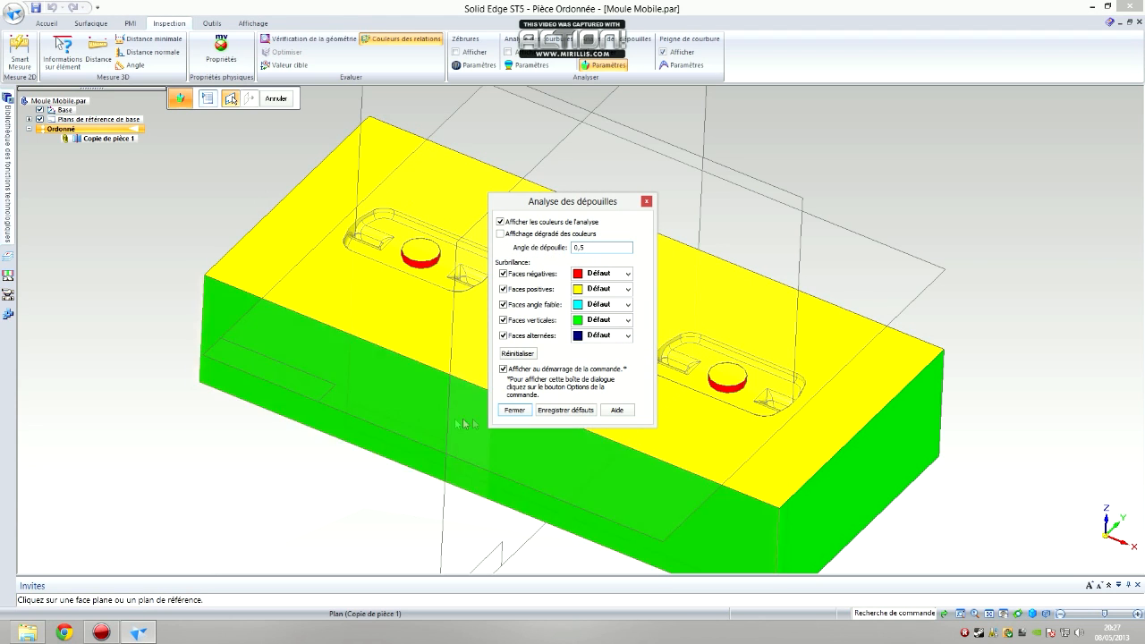
{"action": "left_click", "coordinate": [517, 412]}
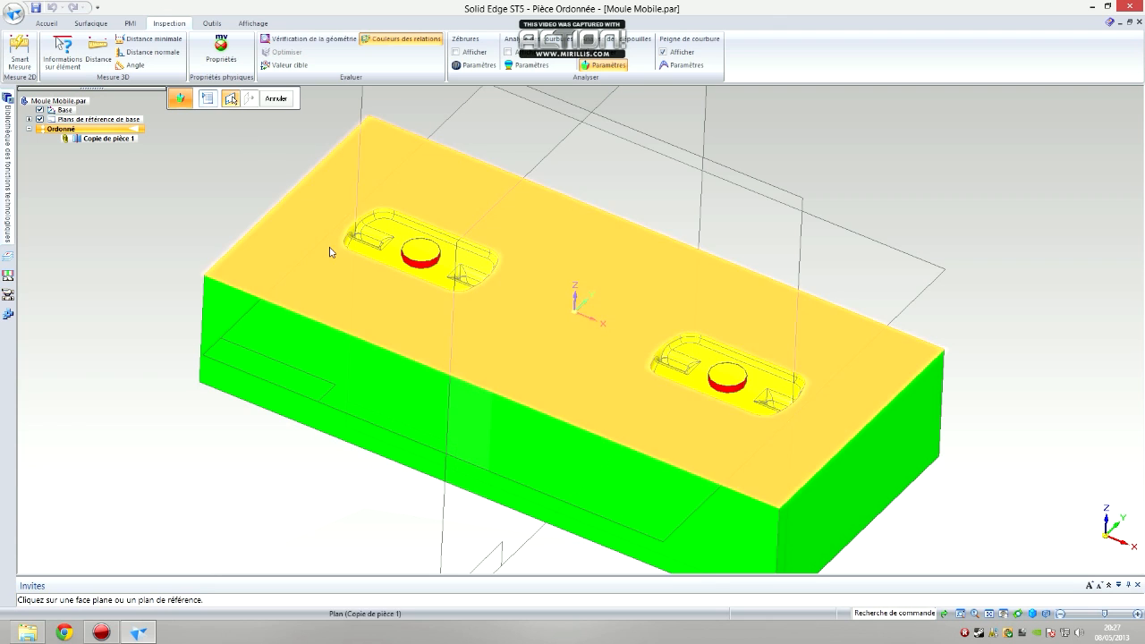
Use the parting face of Moule Mobile as the draft reference, check the cavity colours and review the analysis settings
{"action": "left_click", "coordinate": [330, 245]}
{"action": "left_click", "coordinate": [674, 189]}
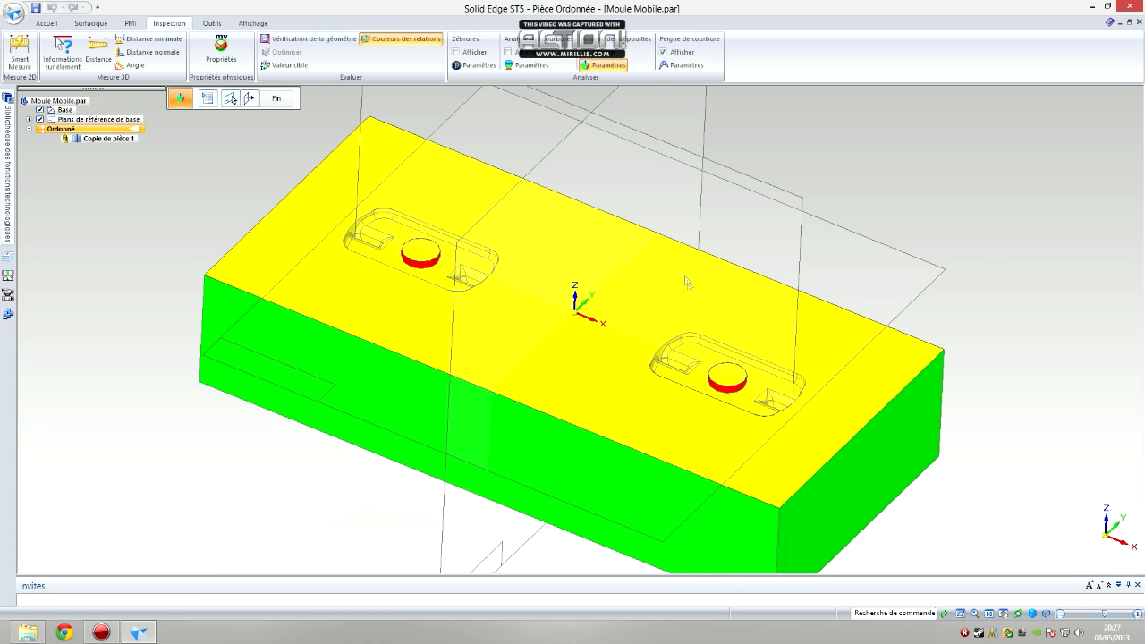
{"action": "middle_click_drag", "start_coordinate": [726, 450], "coordinate": [619, 413]}
{"action": "left_click", "coordinate": [208, 99]}
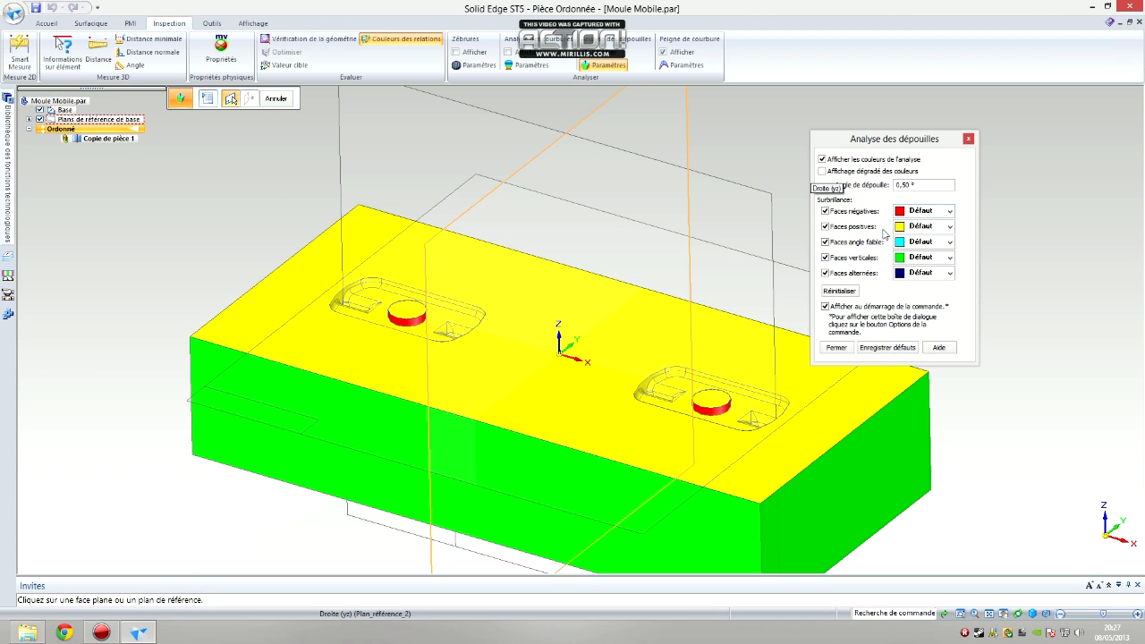
{"action": "left_click", "coordinate": [968, 142]}
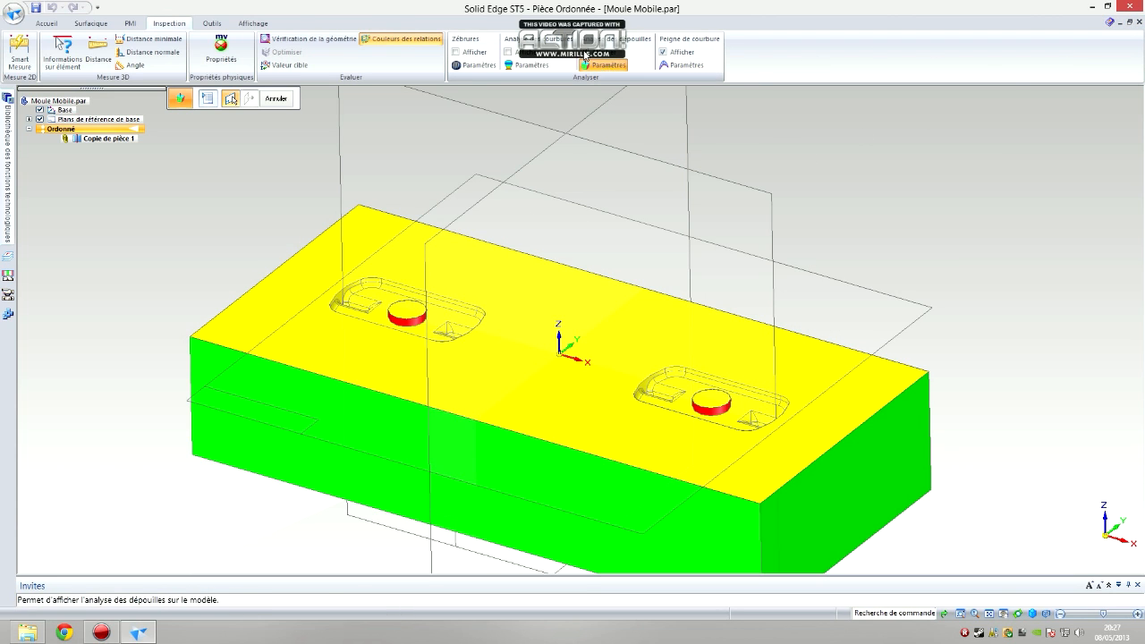
Close Moule Mobile.par without saving and return to the Moule Fixe part
{"action": "left_click", "coordinate": [1139, 25]}
{"action": "left_click", "coordinate": [1138, 22]}
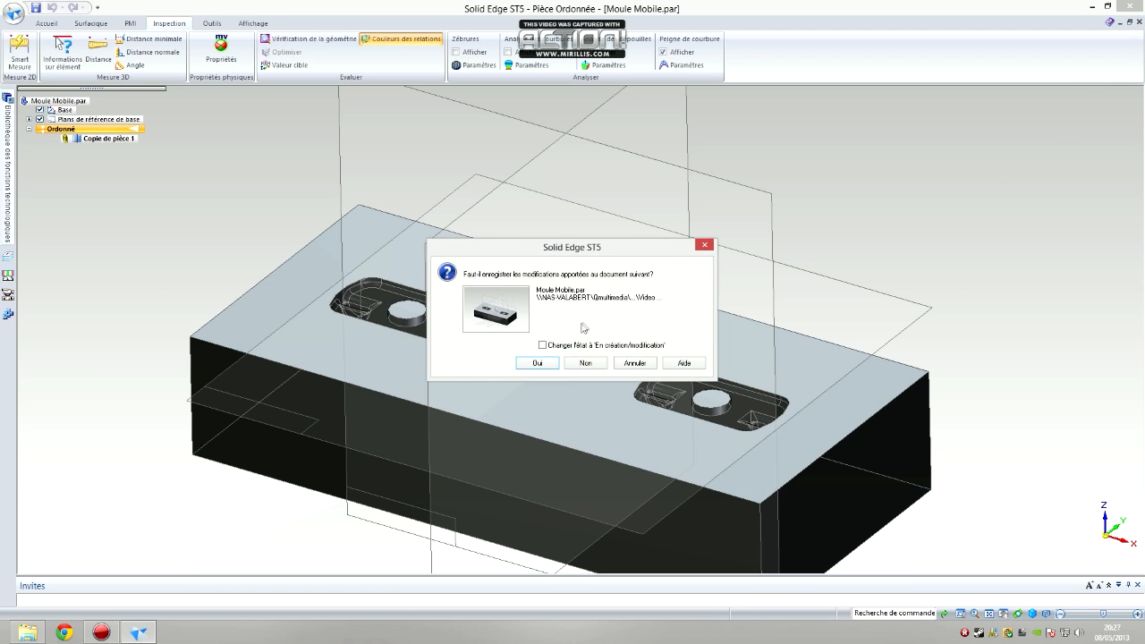
{"action": "left_click", "coordinate": [579, 366]}
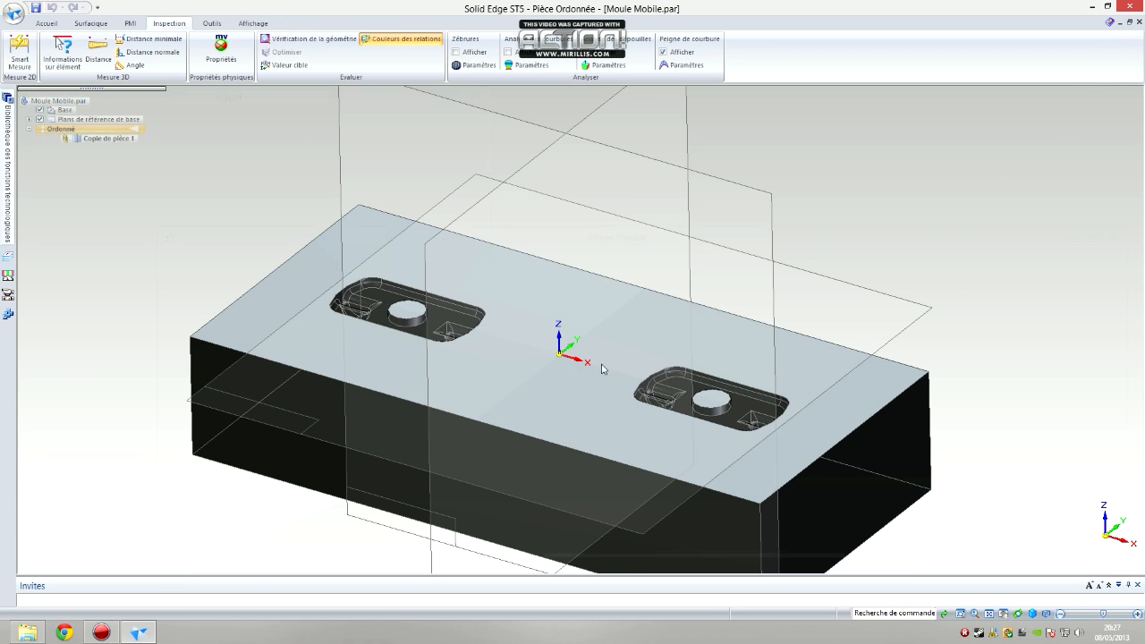
{"action": "middle_click_drag", "start_coordinate": [579, 304], "coordinate": [587, 281]}
{"action": "scroll", "coordinate": [514, 380], "scroll_direction": "down", "scroll_amount": 1}
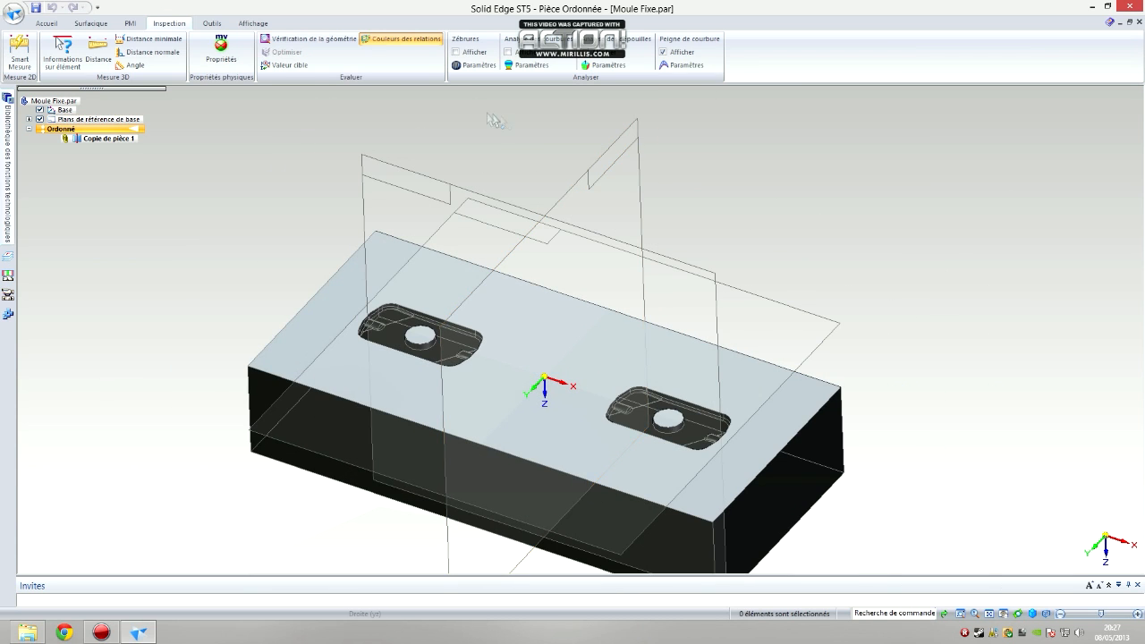
Run a draft analysis on Moule Fixe with a 0,5° draft angle from the parting face and examine both cavities
{"action": "left_click", "coordinate": [594, 54]}
{"action": "left_click", "coordinate": [605, 64]}
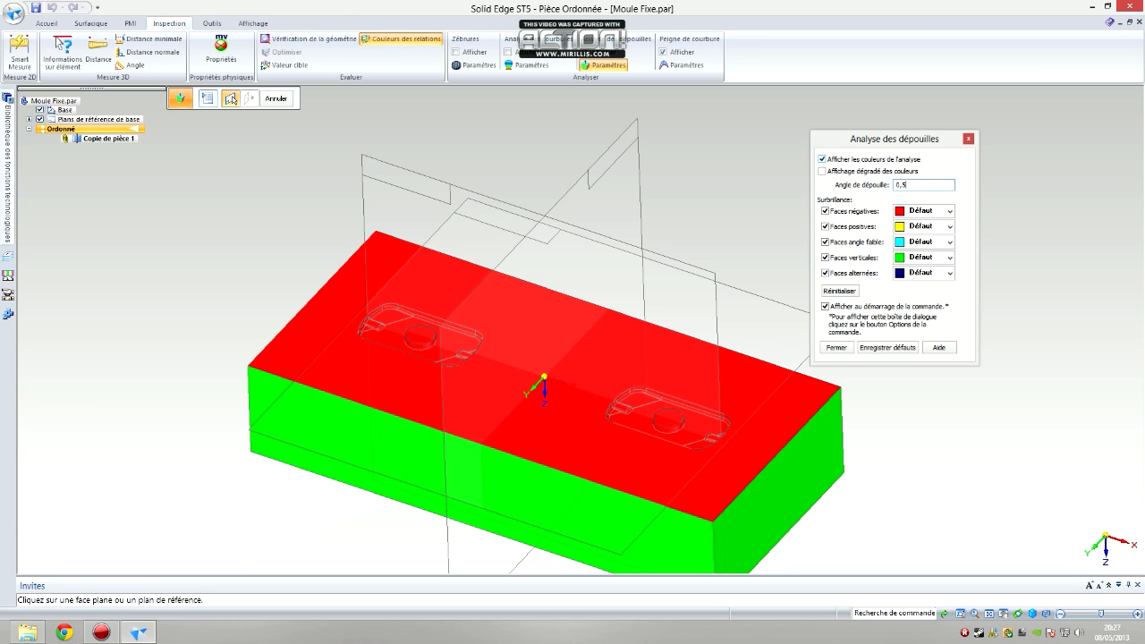
{"action": "left_click", "coordinate": [844, 349]}
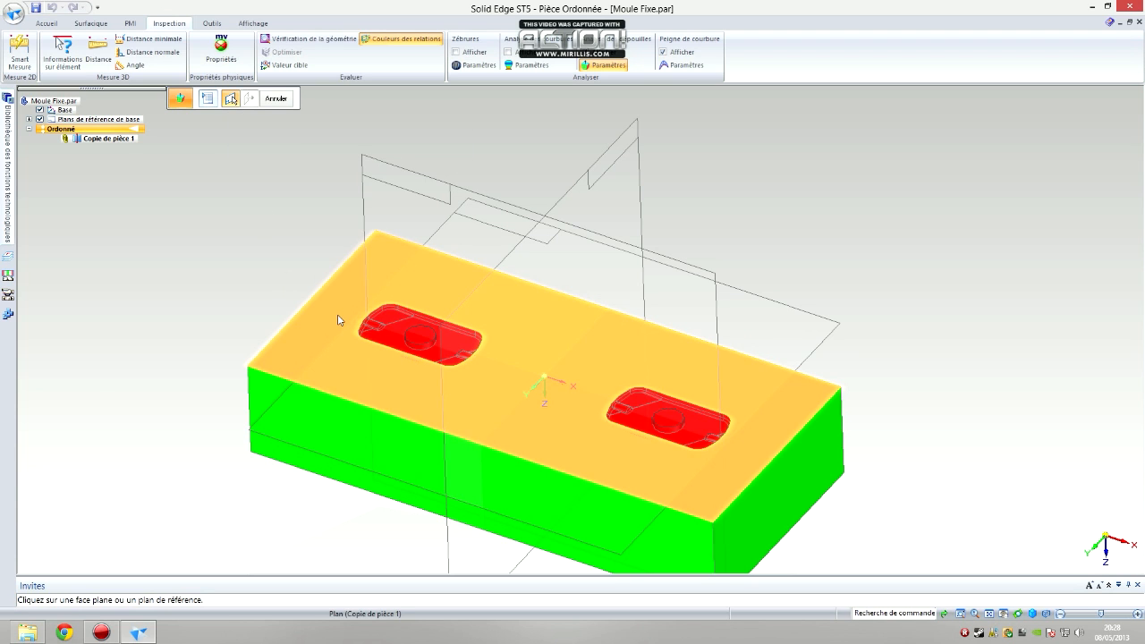
{"action": "left_click", "coordinate": [337, 318]}
{"action": "left_click", "coordinate": [563, 393]}
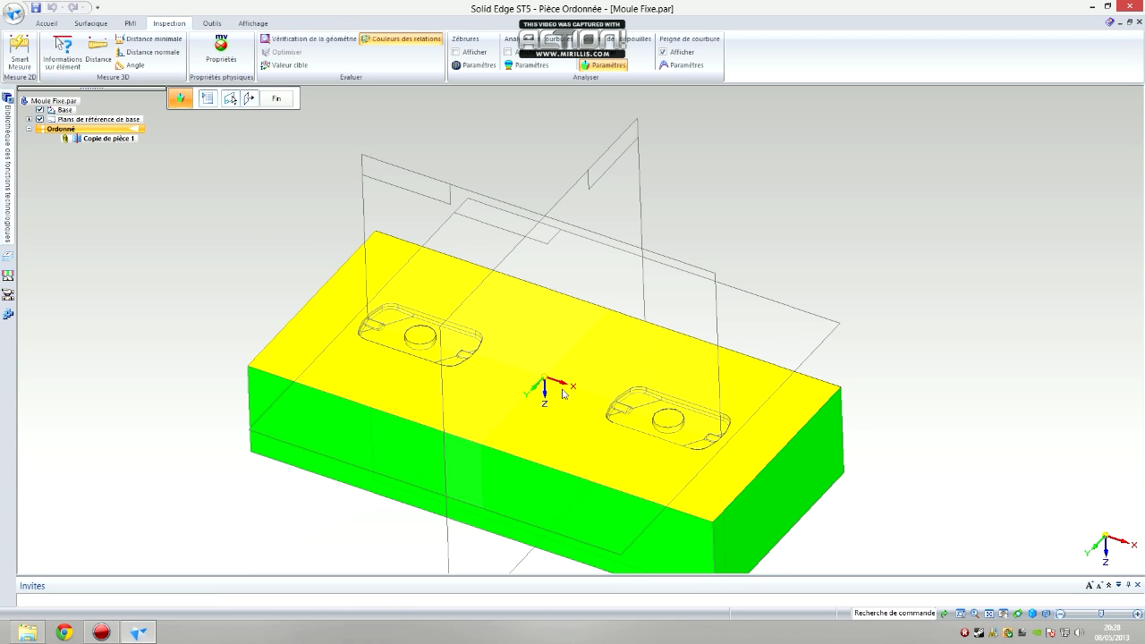
{"action": "middle_click_drag", "start_coordinate": [701, 454], "coordinate": [717, 424]}
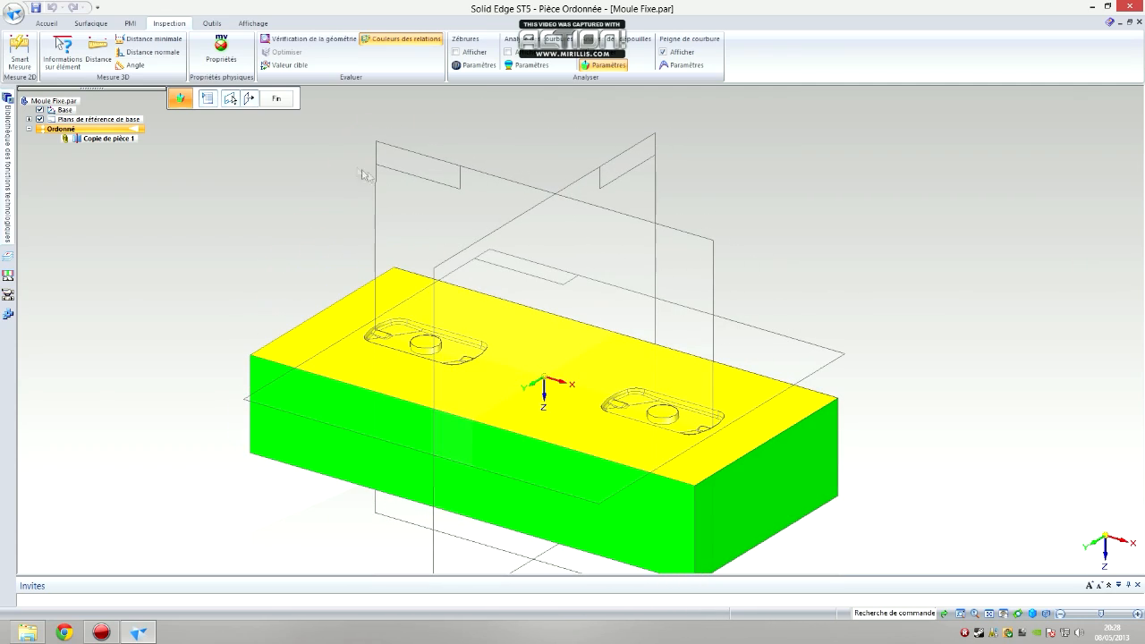
Finish the draft analysis and close Moule Fixe.par, saving its changes
{"action": "left_click", "coordinate": [284, 103]}
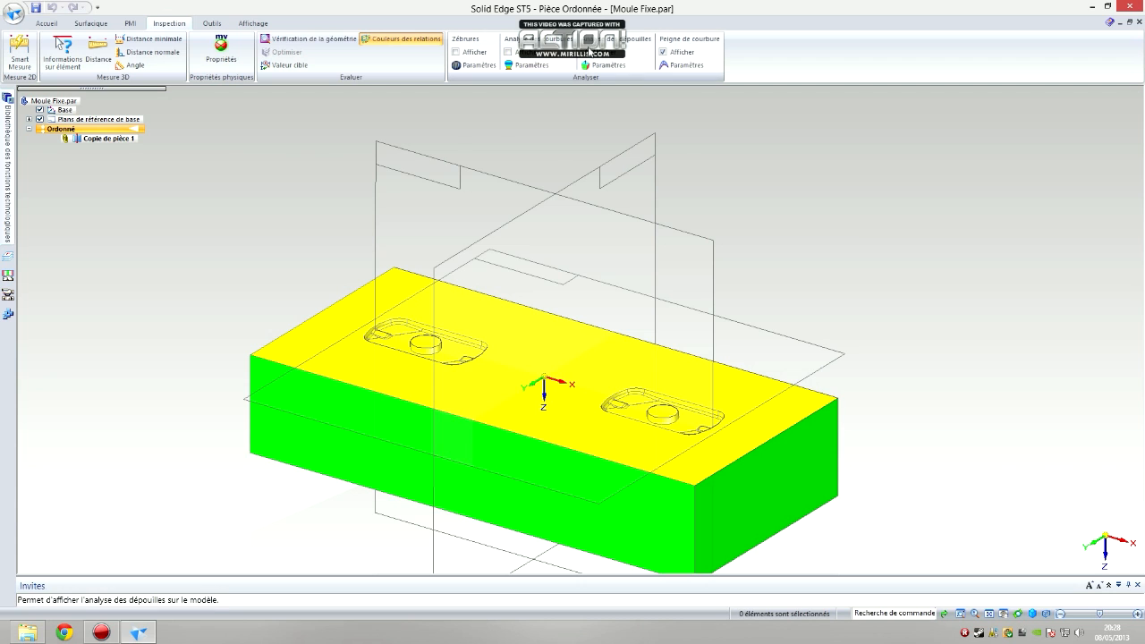
{"action": "left_click", "coordinate": [1140, 23]}
{"action": "left_click", "coordinate": [538, 362]}
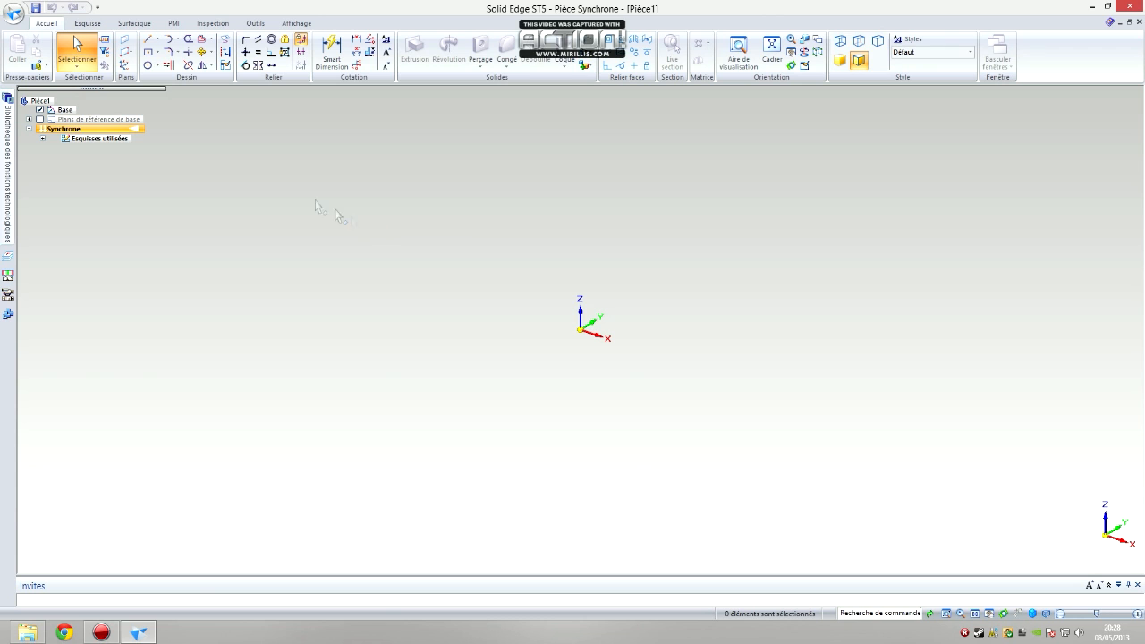
{"action": "left_click", "coordinate": [13, 12]}
{"action": "left_click", "coordinate": [43, 38]}
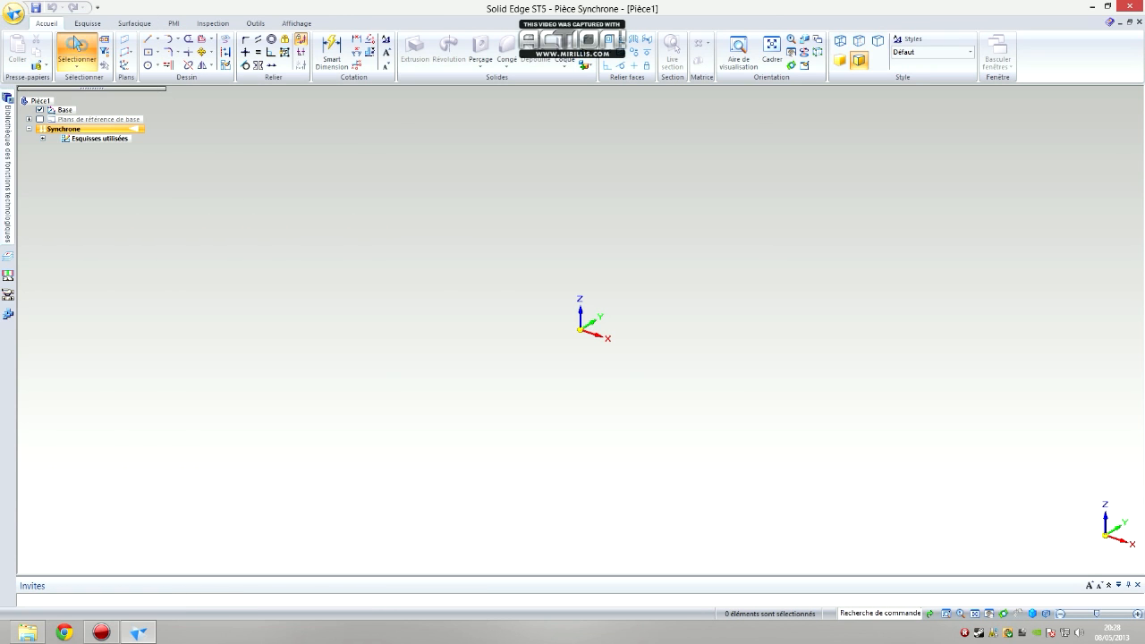
{"action": "left_click", "coordinate": [438, 351]}
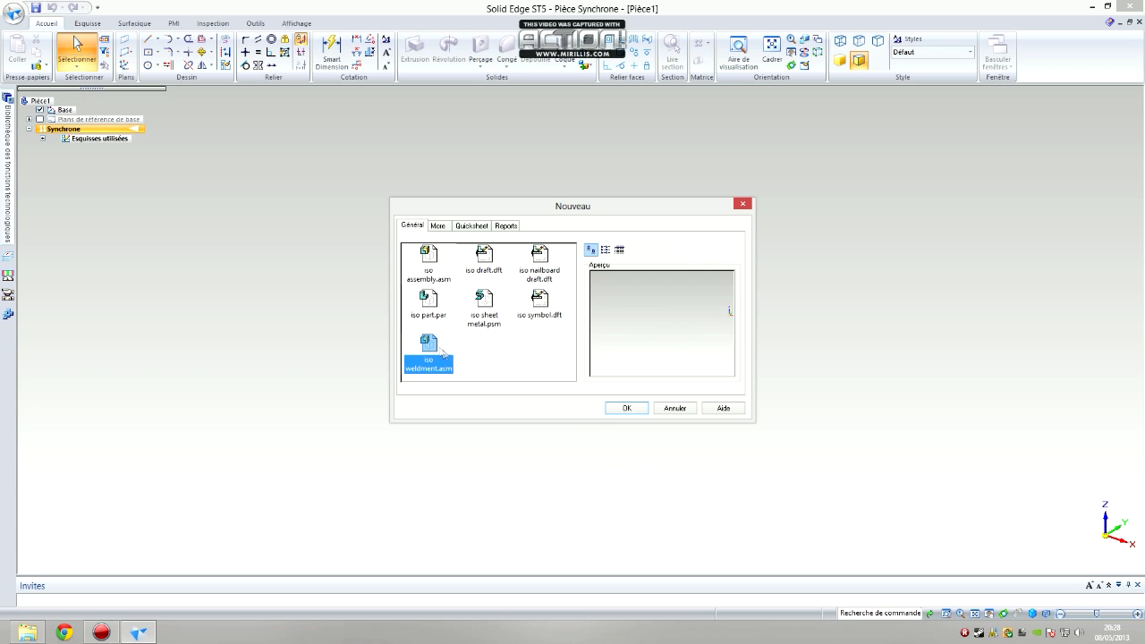
{"action": "left_click", "coordinate": [446, 283]}
{"action": "left_click", "coordinate": [624, 408]}
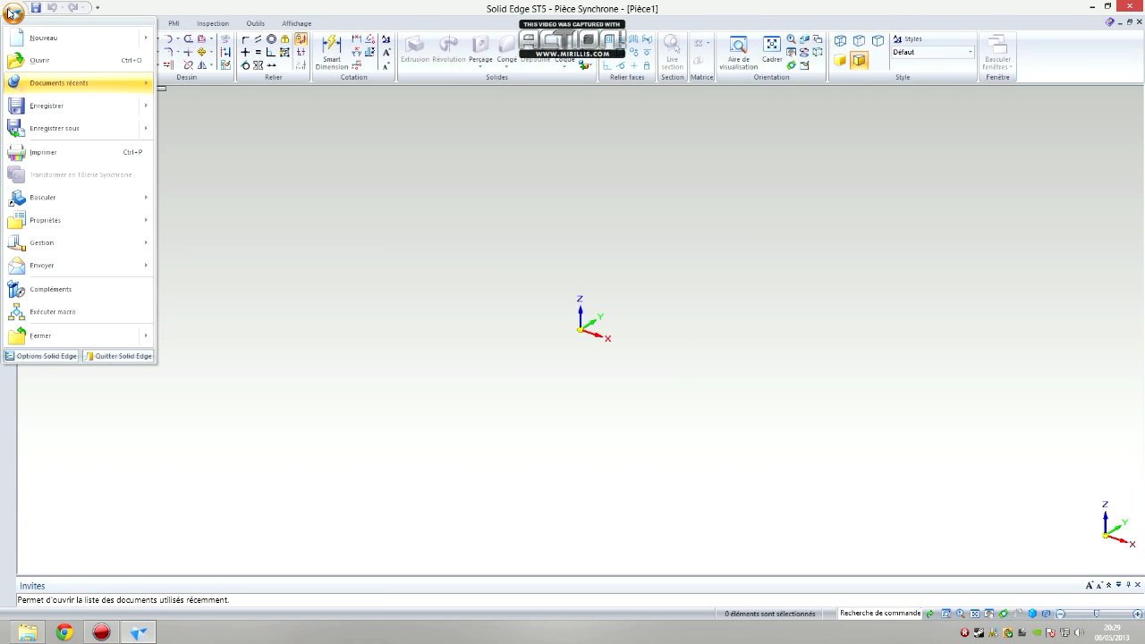
{"action": "mouse_move", "coordinate": [52, 90]}
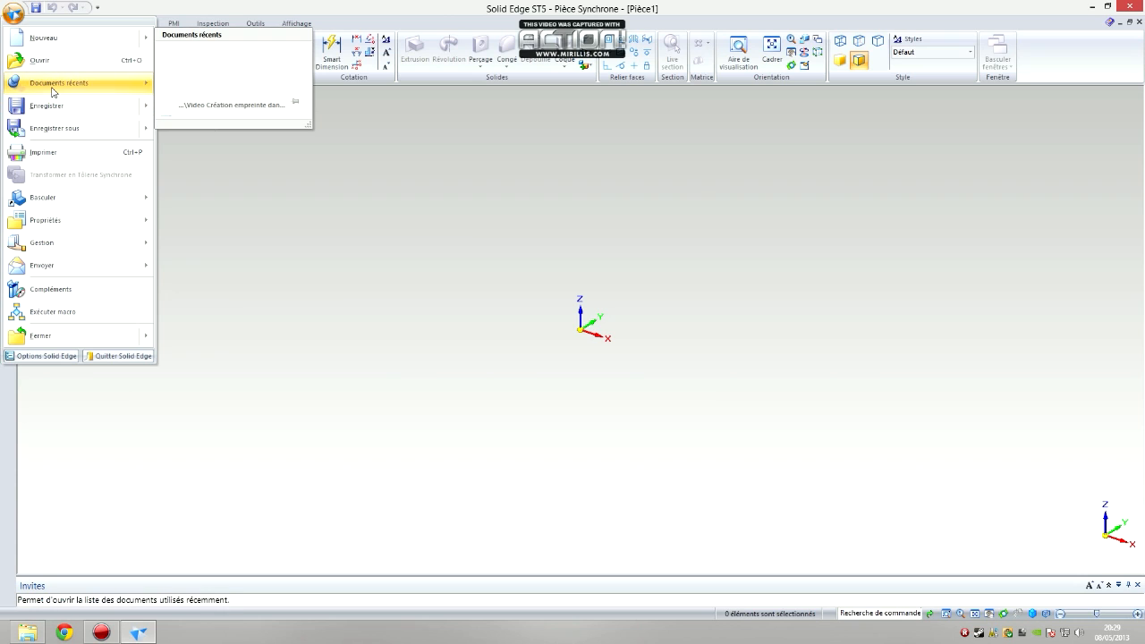
{"action": "left_click", "coordinate": [376, 240]}
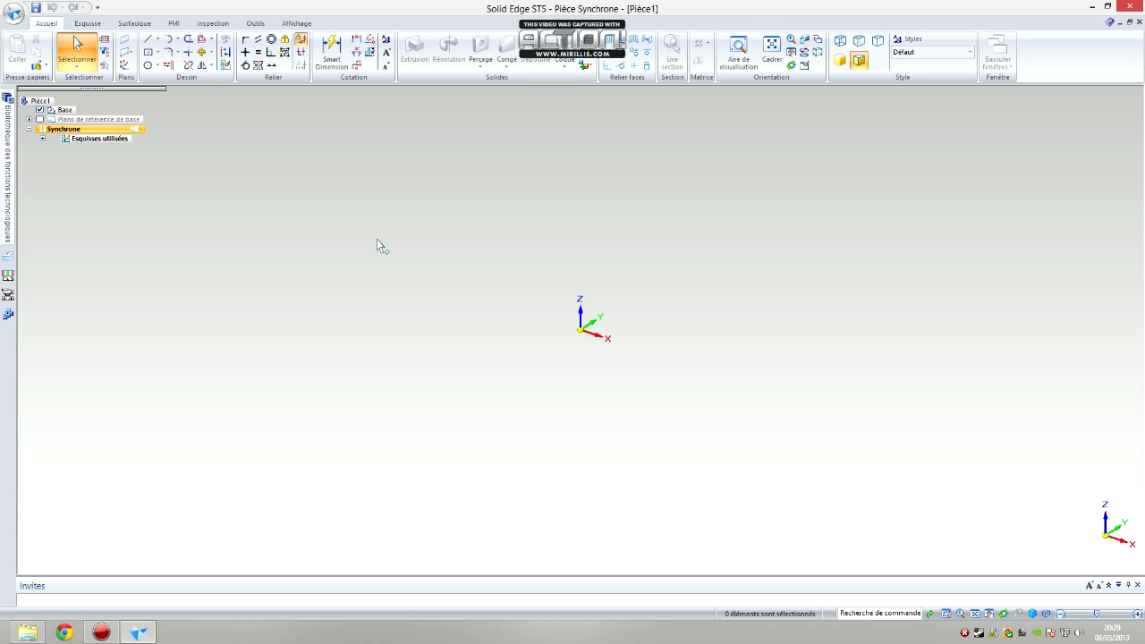
Create a new assembly document from the iso assembly.asm template
{"action": "left_click", "coordinate": [13, 12]}
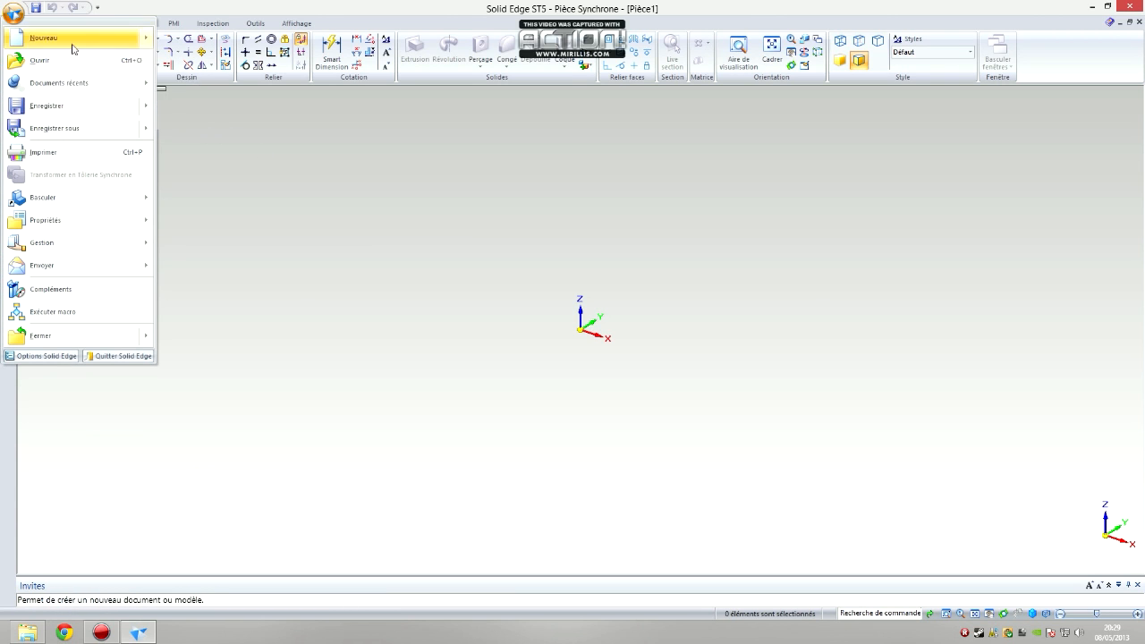
{"action": "left_click", "coordinate": [71, 39]}
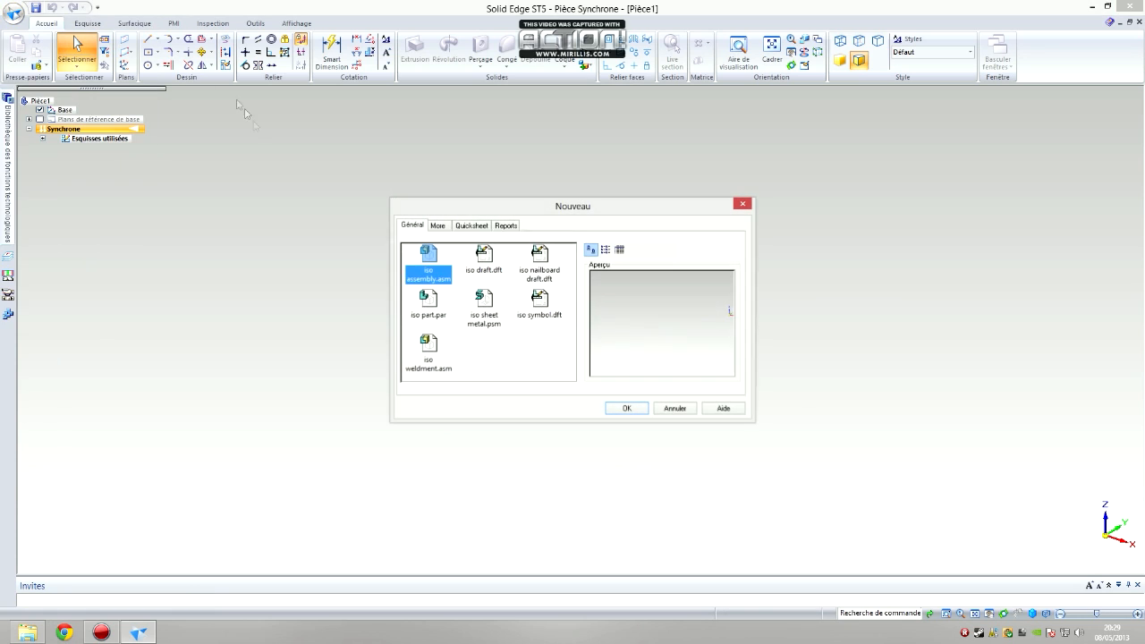
{"action": "double_click", "coordinate": [429, 260]}
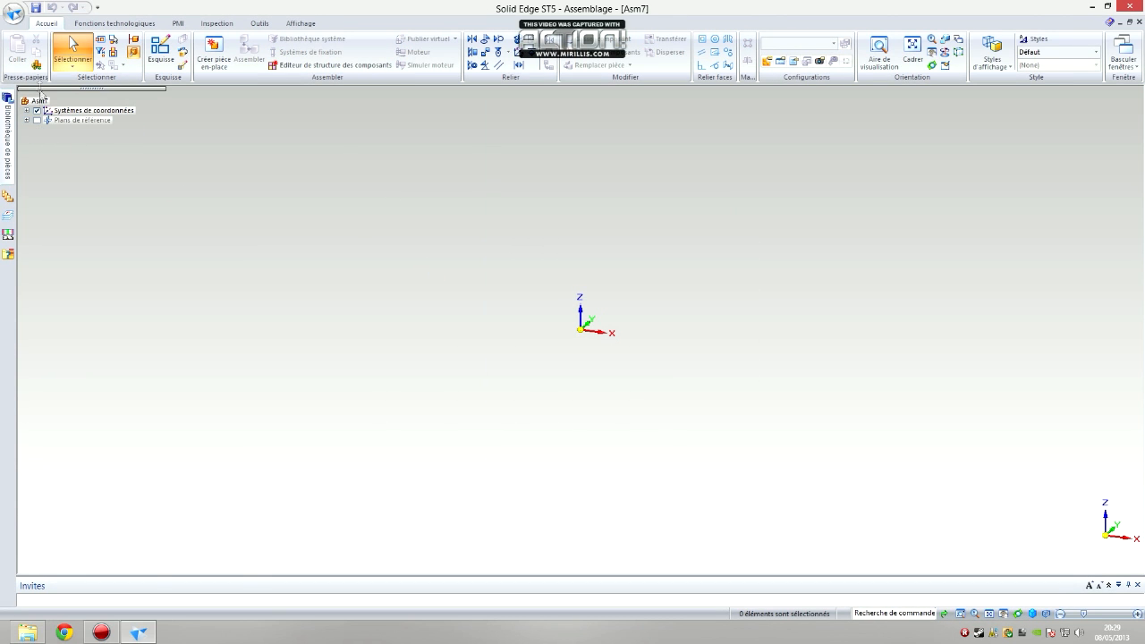
Place Moule Fixe.par and Moule Mobile.par from the parts library into the assembly
{"action": "left_click", "coordinate": [9, 129]}
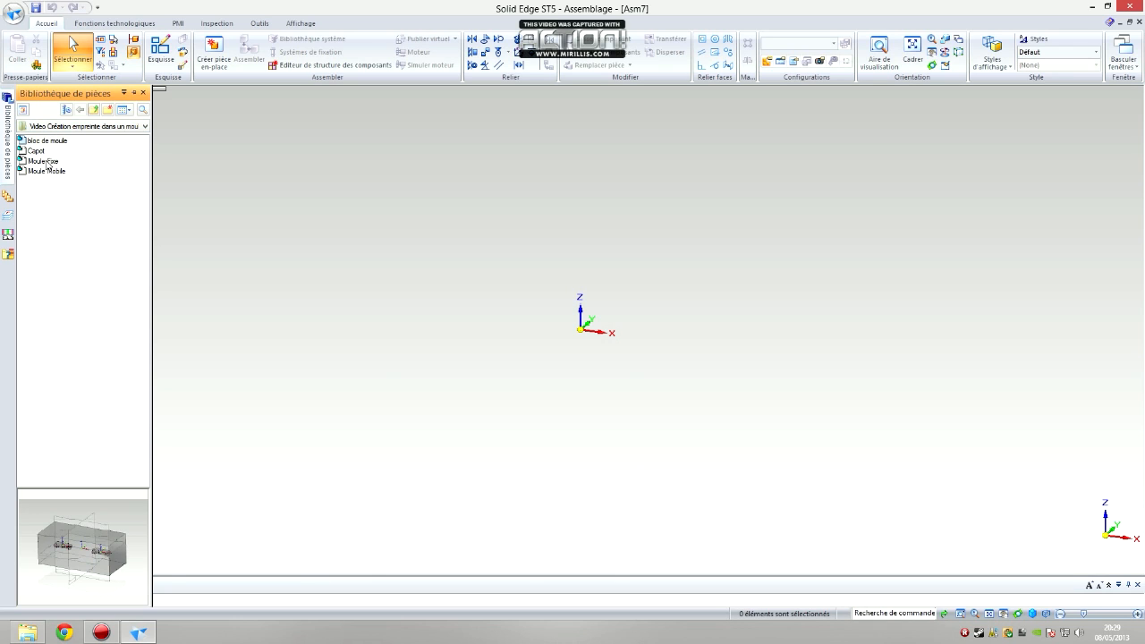
{"action": "left_click", "coordinate": [42, 161]}
{"action": "left_click_drag", "start_coordinate": [112, 173], "coordinate": [258, 258]}
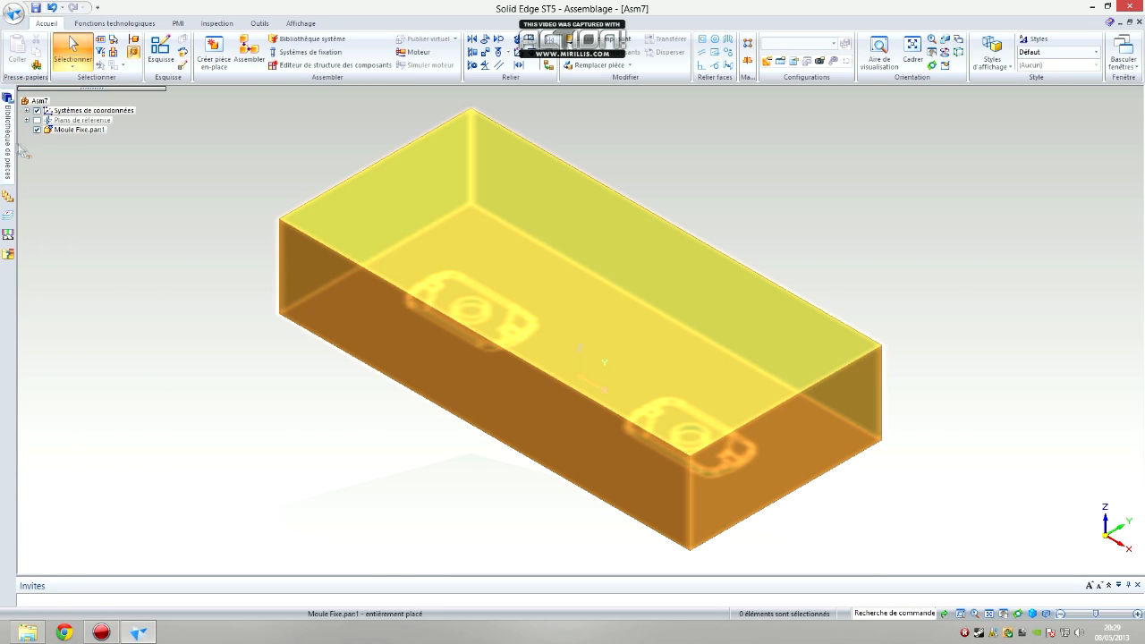
{"action": "left_click_drag", "start_coordinate": [51, 172], "coordinate": [311, 356]}
Examine the two assembled mould halves and the placement relationship of Moule Mobile
{"action": "middle_click_drag", "start_coordinate": [293, 388], "coordinate": [326, 318]}
{"action": "left_click", "coordinate": [373, 317]}
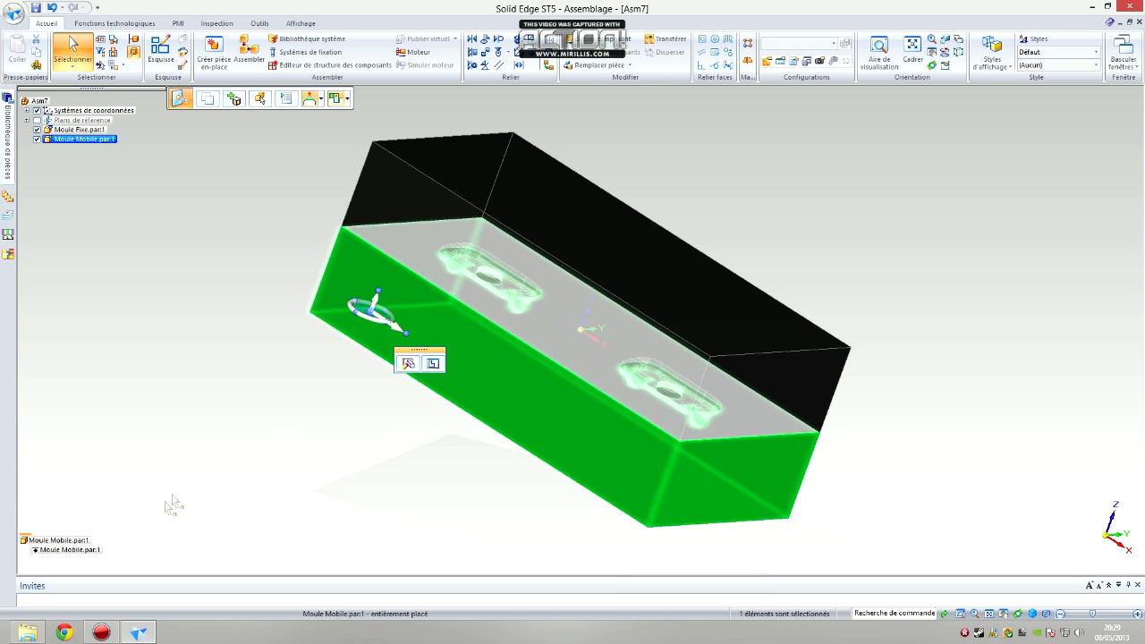
{"action": "left_click", "coordinate": [82, 551]}
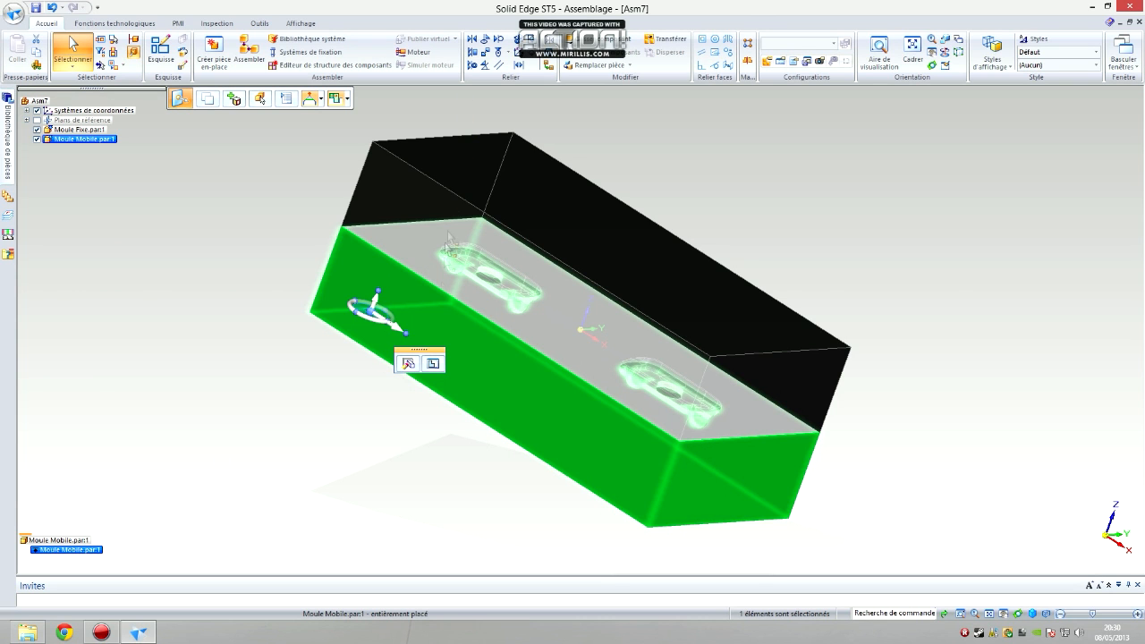
{"action": "middle_click_drag", "start_coordinate": [423, 397], "coordinate": [342, 486]}
{"action": "left_click", "coordinate": [345, 442]}
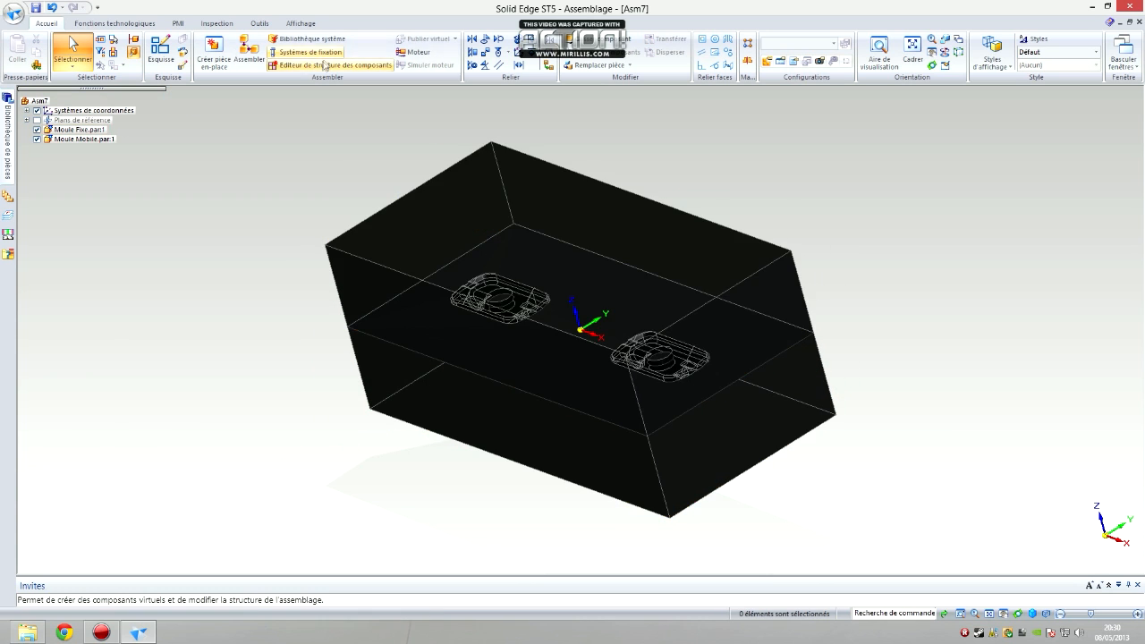
Open Moule Fixe from the assembly, paint the whole part Rouge (transparent), and close it with its changes saved
{"action": "right_click", "coordinate": [456, 229]}
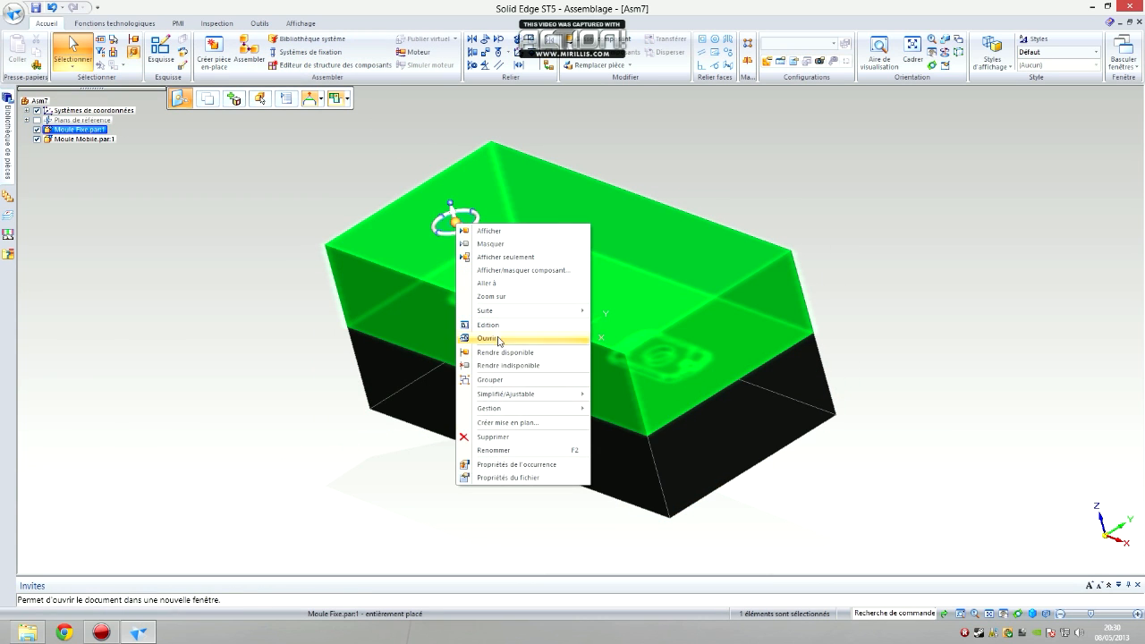
{"action": "left_click", "coordinate": [498, 342]}
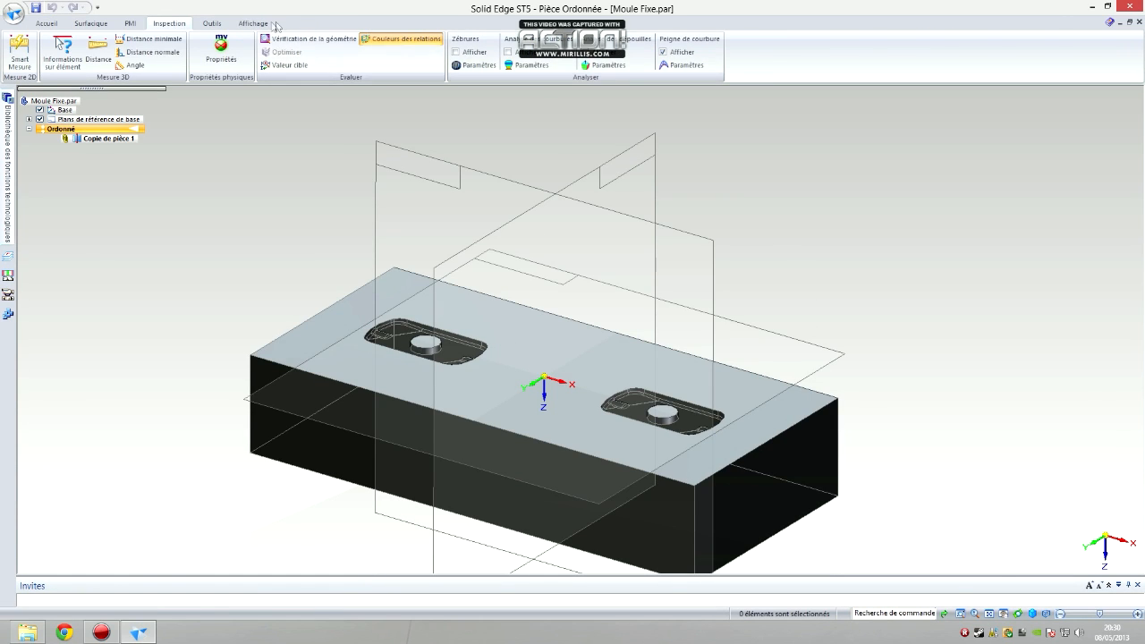
{"action": "left_click", "coordinate": [419, 52]}
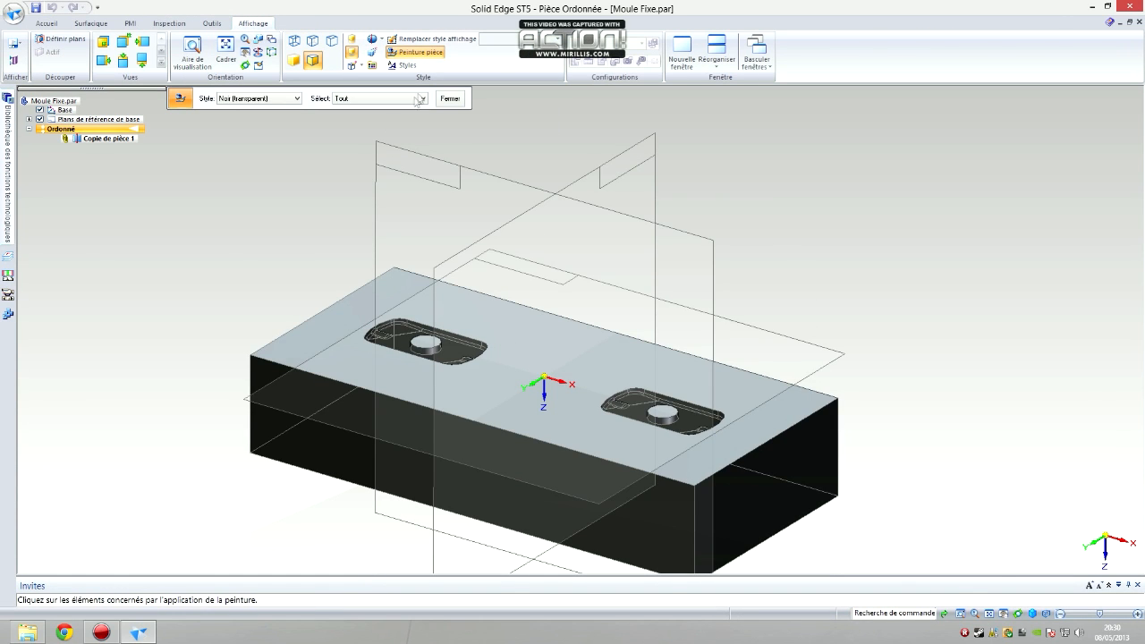
{"action": "left_click", "coordinate": [262, 99]}
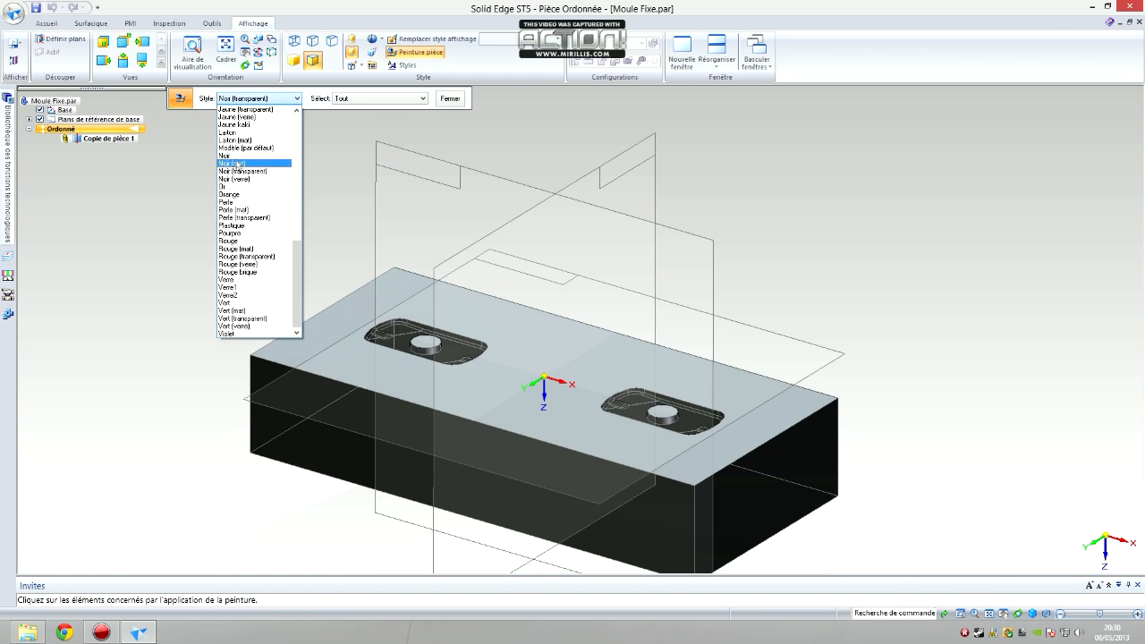
{"action": "left_click", "coordinate": [244, 256]}
{"action": "left_click", "coordinate": [345, 314]}
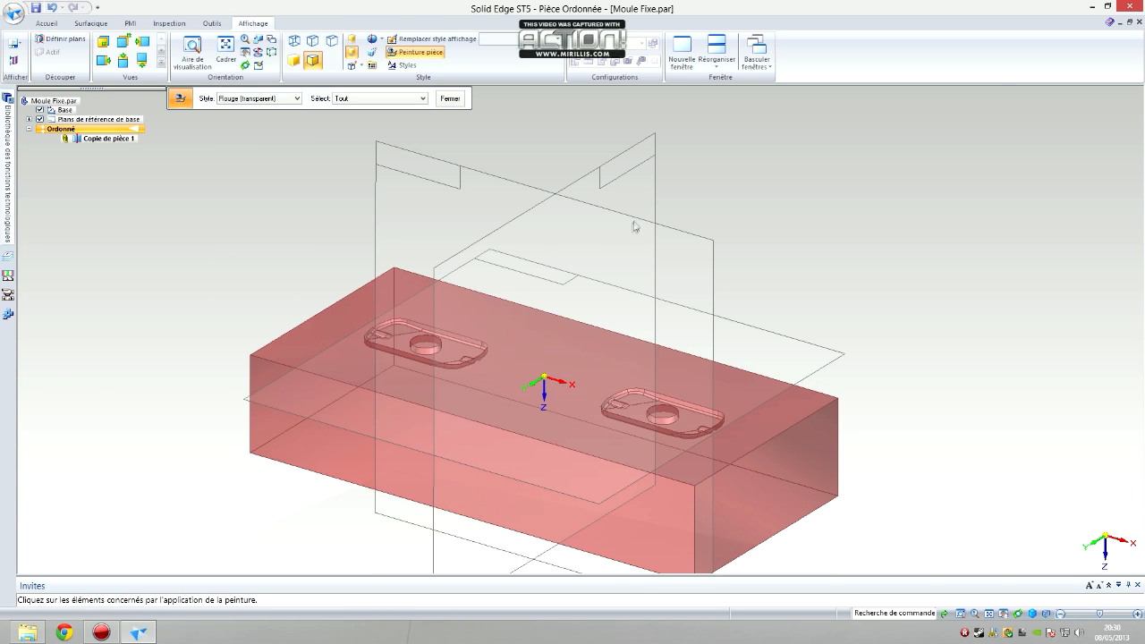
{"action": "left_click", "coordinate": [450, 99]}
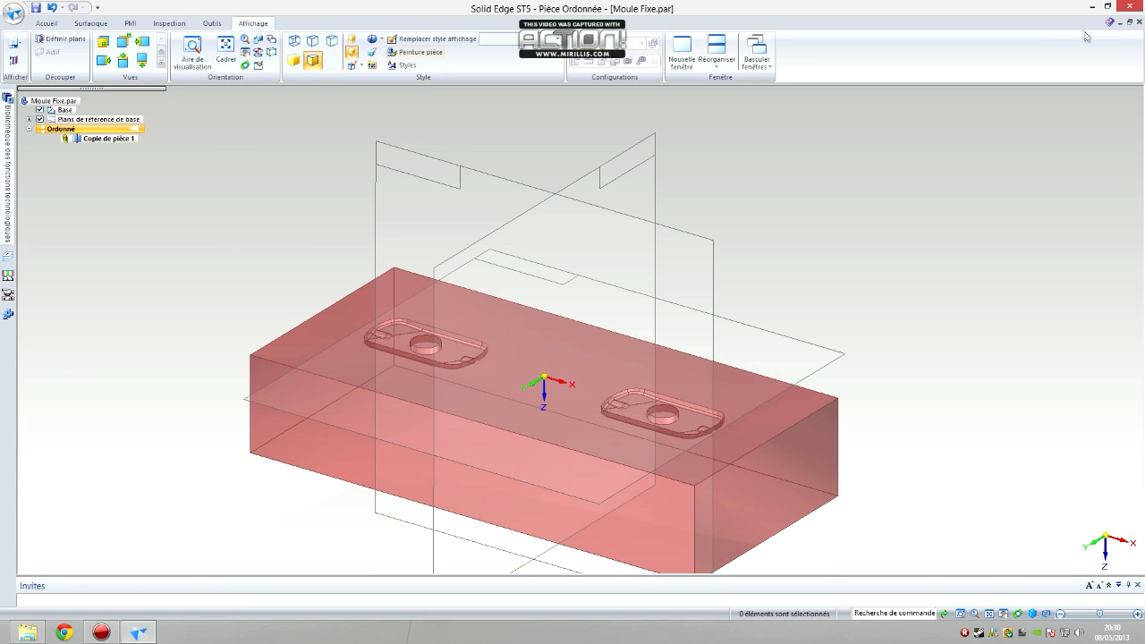
{"action": "left_click", "coordinate": [1139, 23]}
{"action": "left_click", "coordinate": [539, 361]}
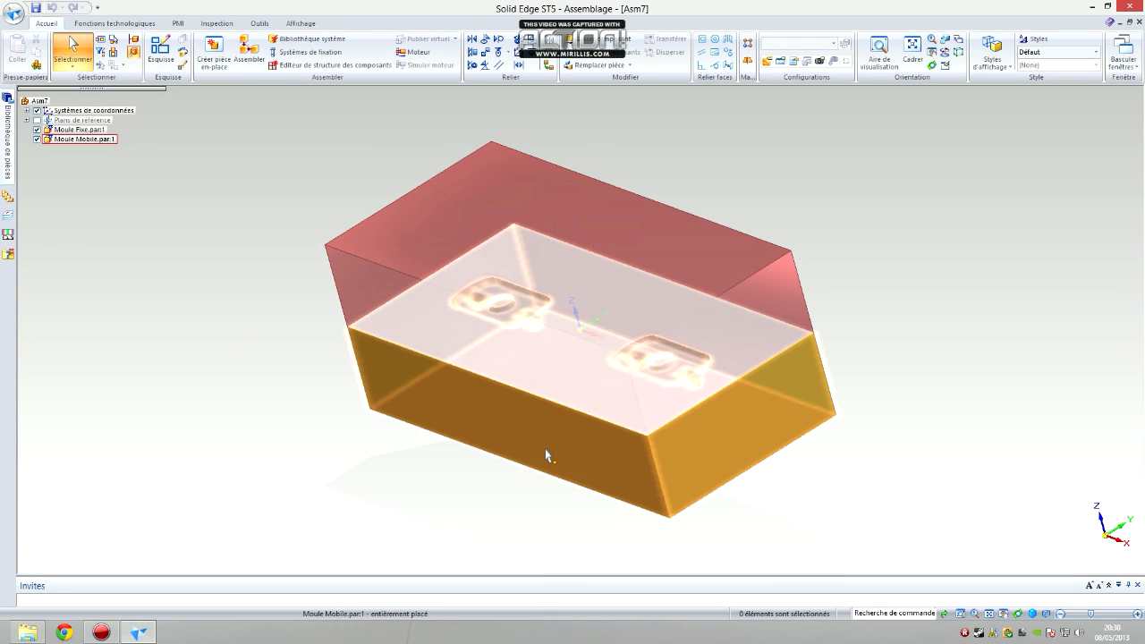
Open Moule Mobile from the assembly, paint the whole part Vert (transparent), and close it with its changes saved
{"action": "right_click", "coordinate": [546, 456]}
{"action": "left_click", "coordinate": [571, 300]}
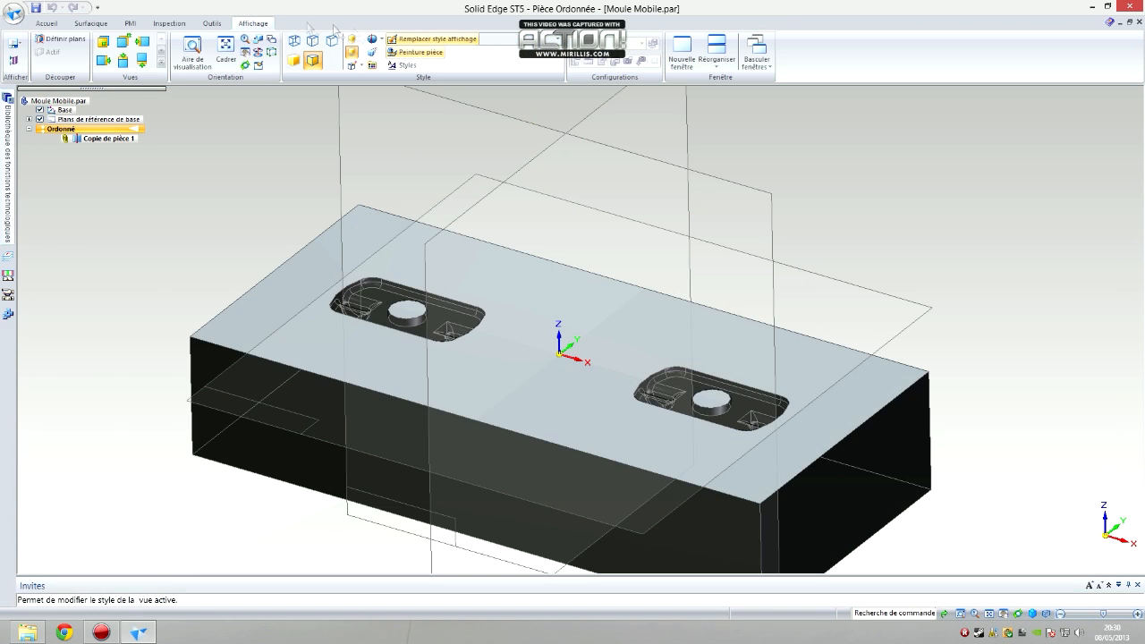
{"action": "left_click", "coordinate": [416, 52]}
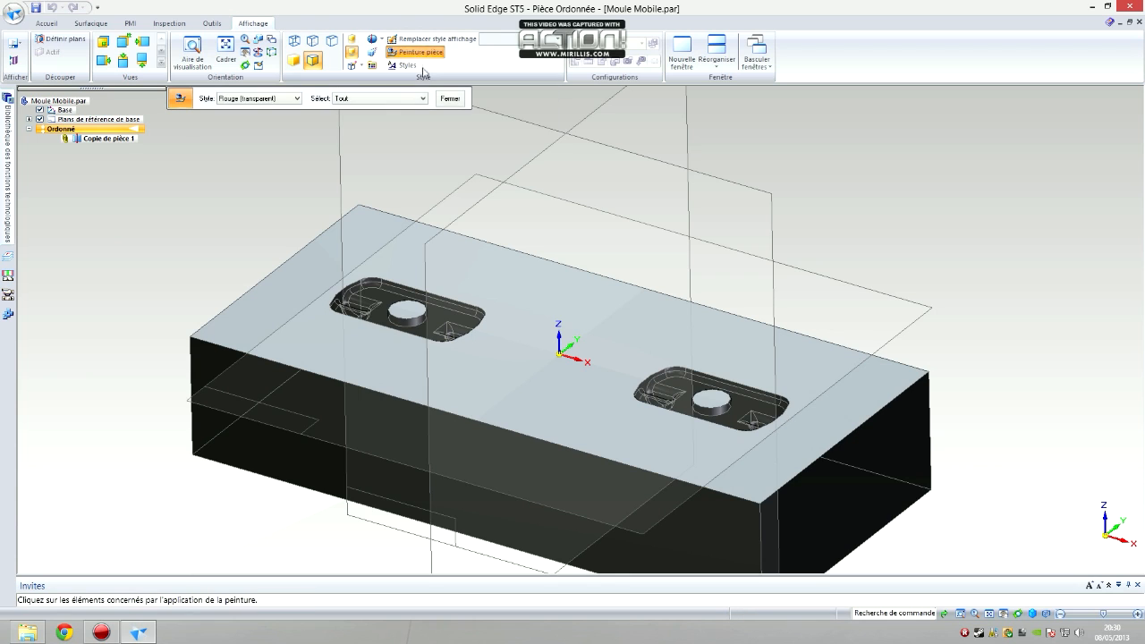
{"action": "left_click", "coordinate": [296, 98]}
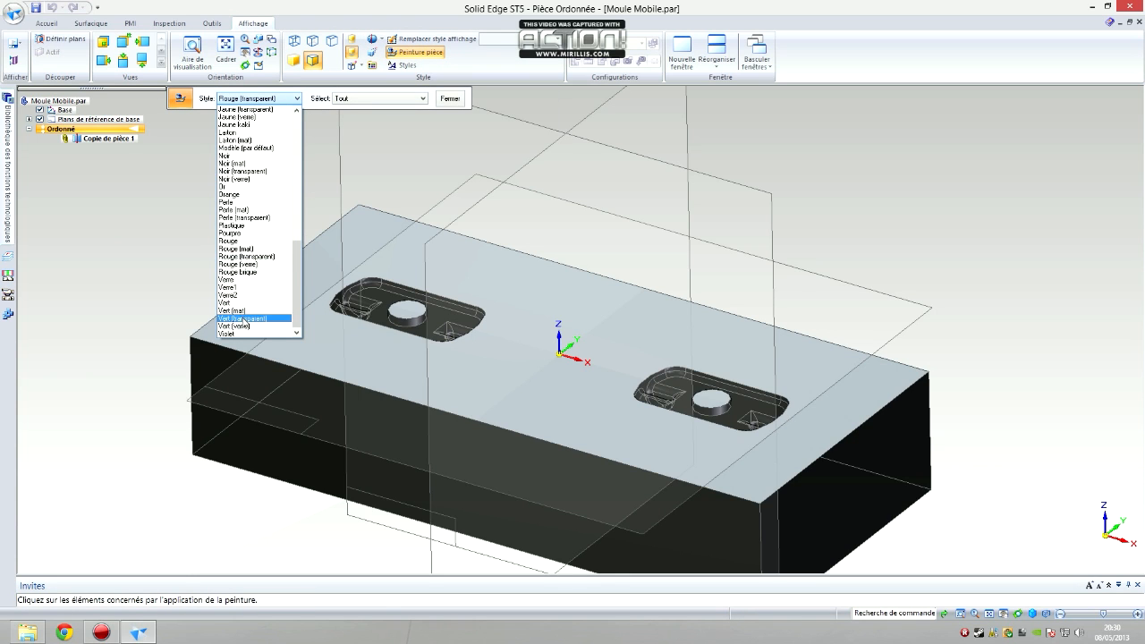
{"action": "left_click", "coordinate": [244, 318]}
{"action": "left_click", "coordinate": [366, 223]}
{"action": "left_click", "coordinate": [451, 99]}
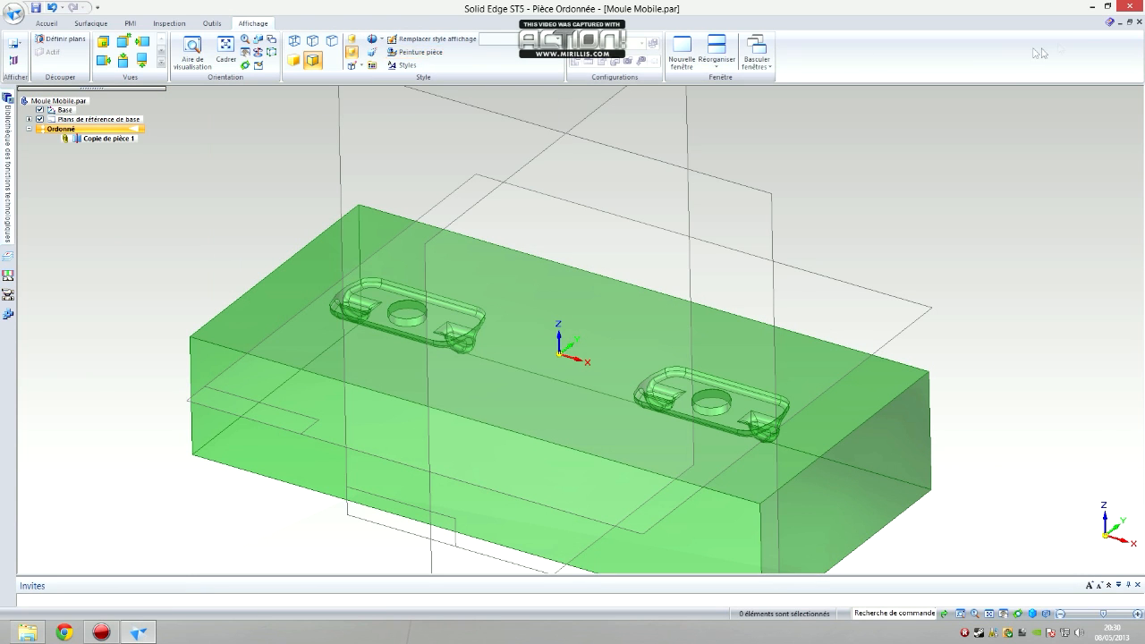
{"action": "left_click", "coordinate": [1134, 21]}
{"action": "left_click", "coordinate": [537, 363]}
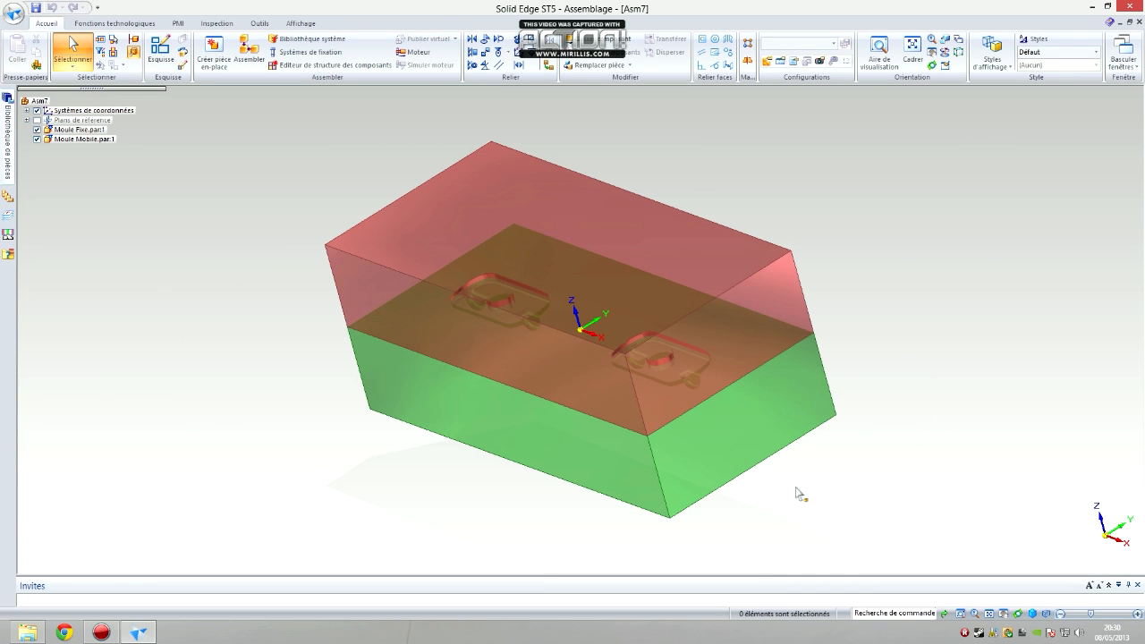
Save the assembly under the file name Moule in the project folder
{"action": "middle_click_drag", "start_coordinate": [796, 492], "coordinate": [788, 449]}
{"action": "left_click", "coordinate": [36, 7]}
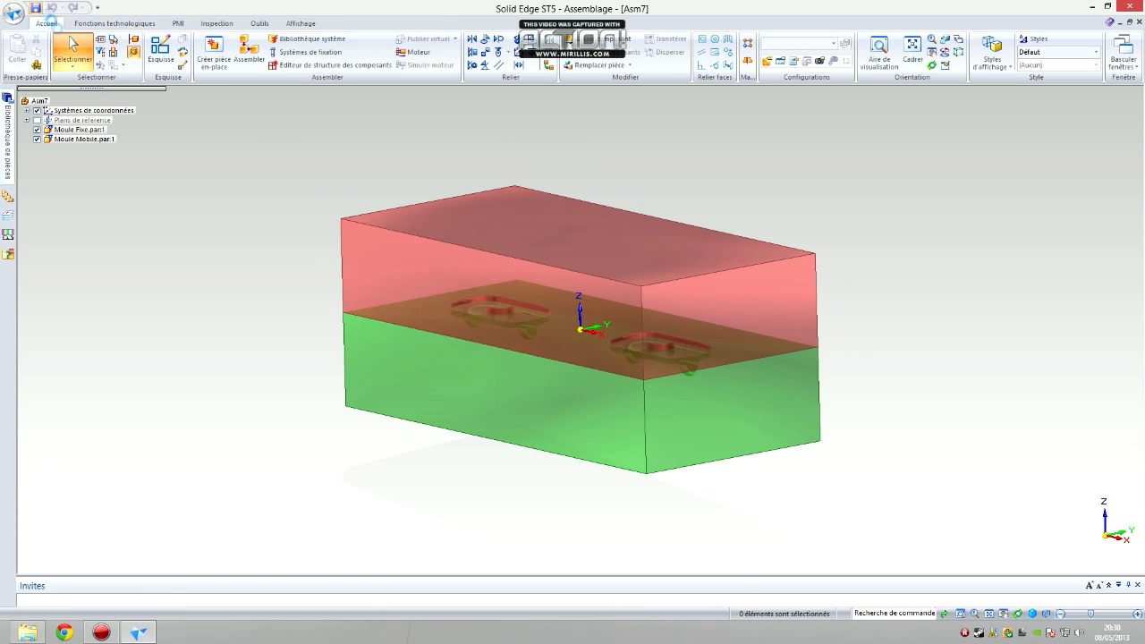
{"action": "type", "text": "Moule"}
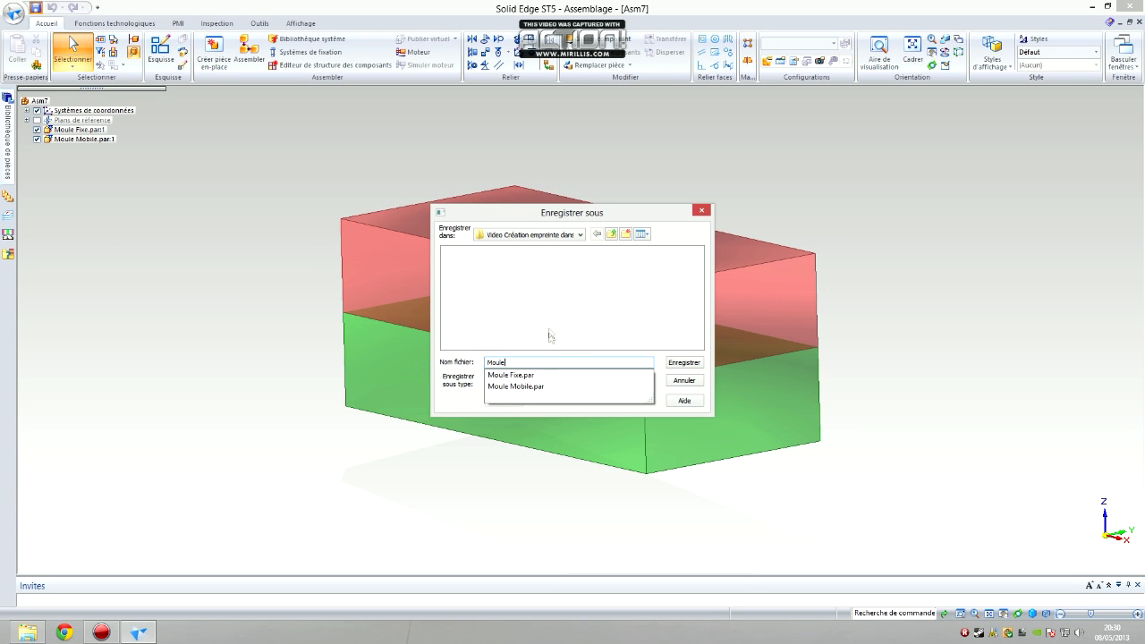
{"action": "key", "text": "Return"}
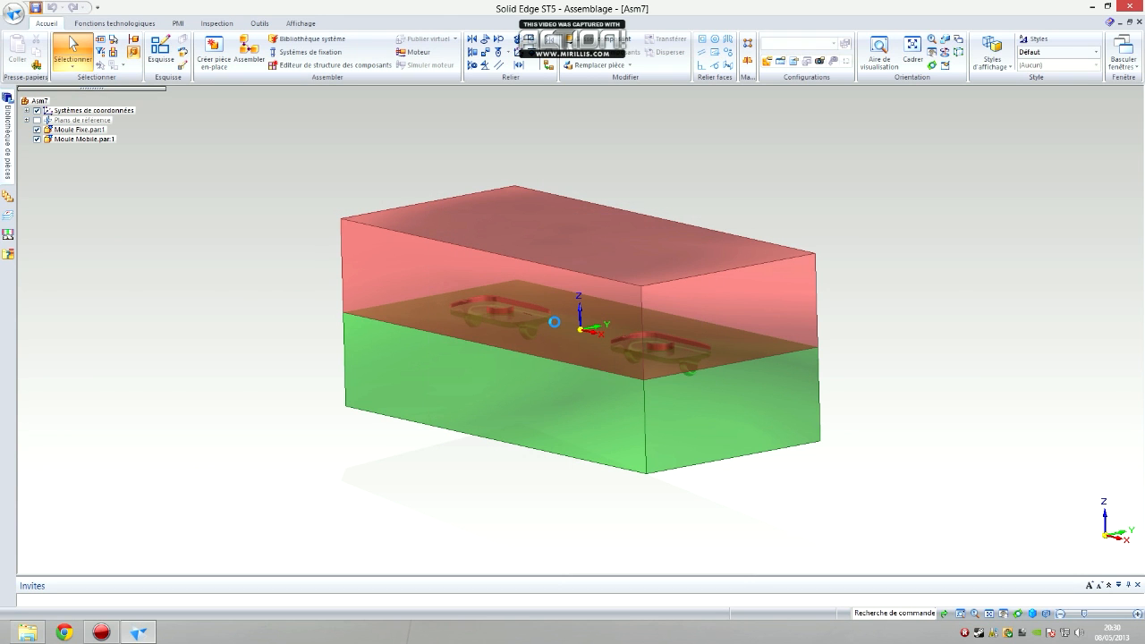
{"action": "mouse_move", "coordinate": [838, 356]}
{"action": "middle_mouse_down"}
{"action": "mouse_move", "coordinate": [815, 397]}
{"action": "mouse_move", "coordinate": [885, 335]}
{"action": "mouse_move", "coordinate": [853, 360]}
{"action": "mouse_move", "coordinate": [837, 356]}
{"action": "middle_mouse_up"}
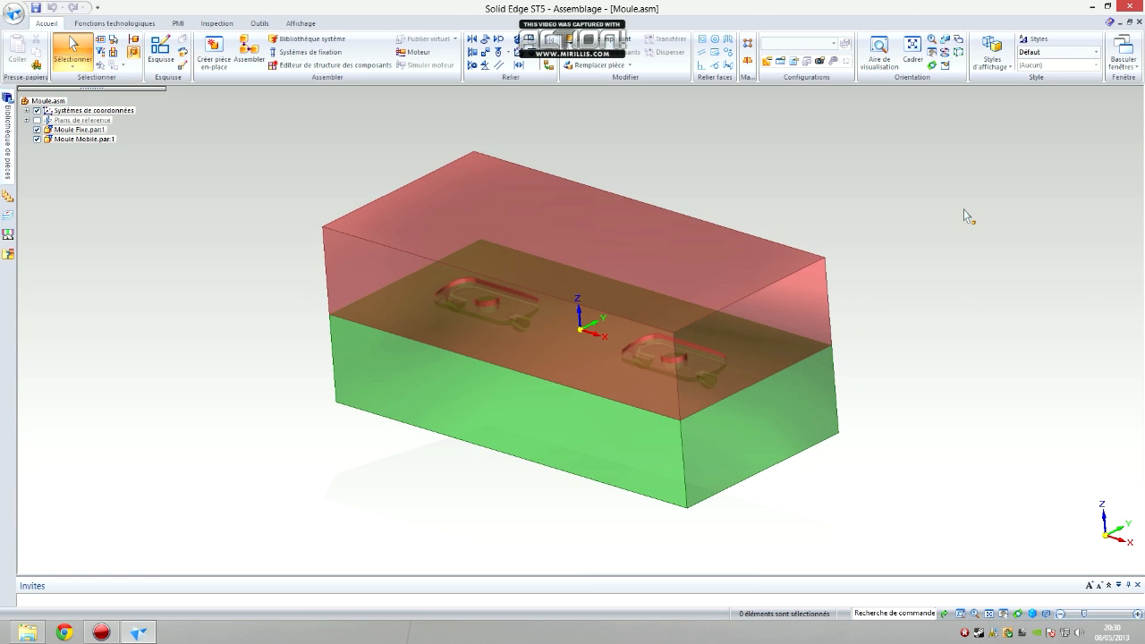
{"action": "middle_click_drag", "start_coordinate": [945, 307], "coordinate": [956, 312]}
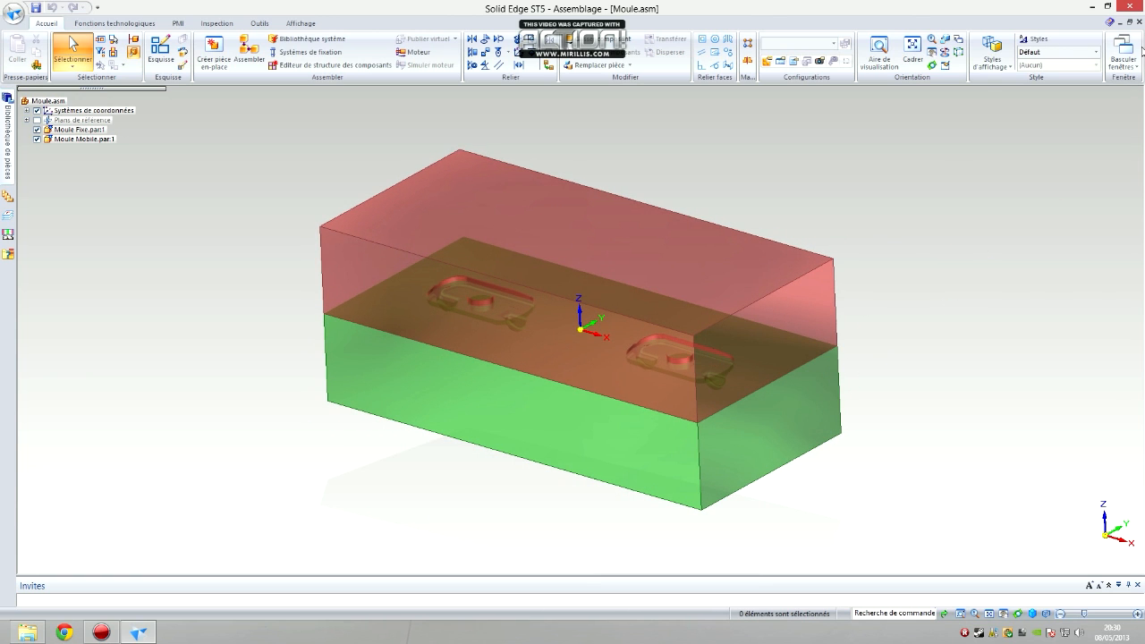